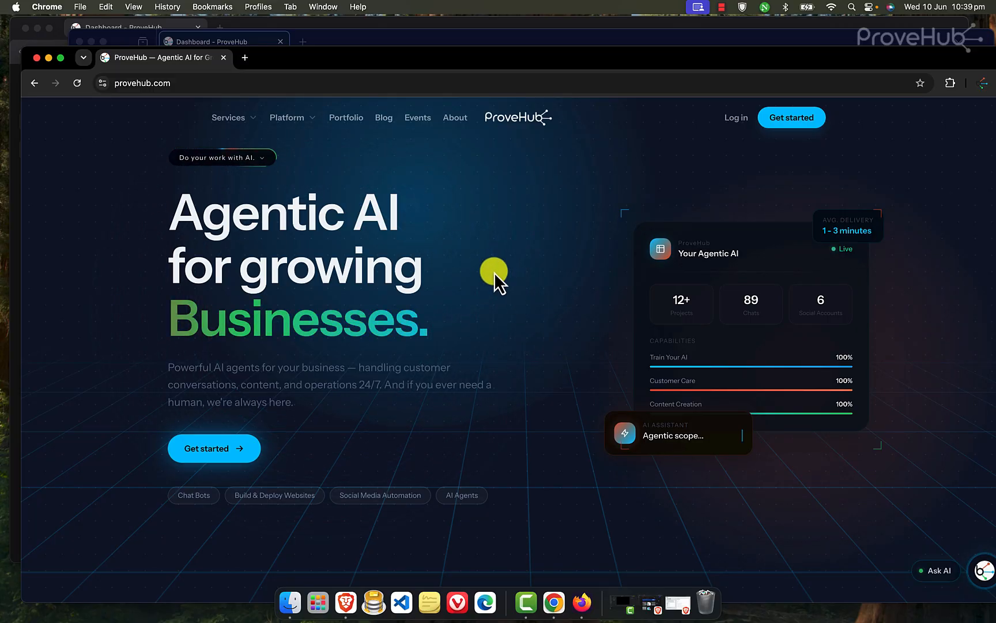
Look over the ProveHub home page, its work questionnaire and the account registration page.
scroll(575, 357, "down", 8)
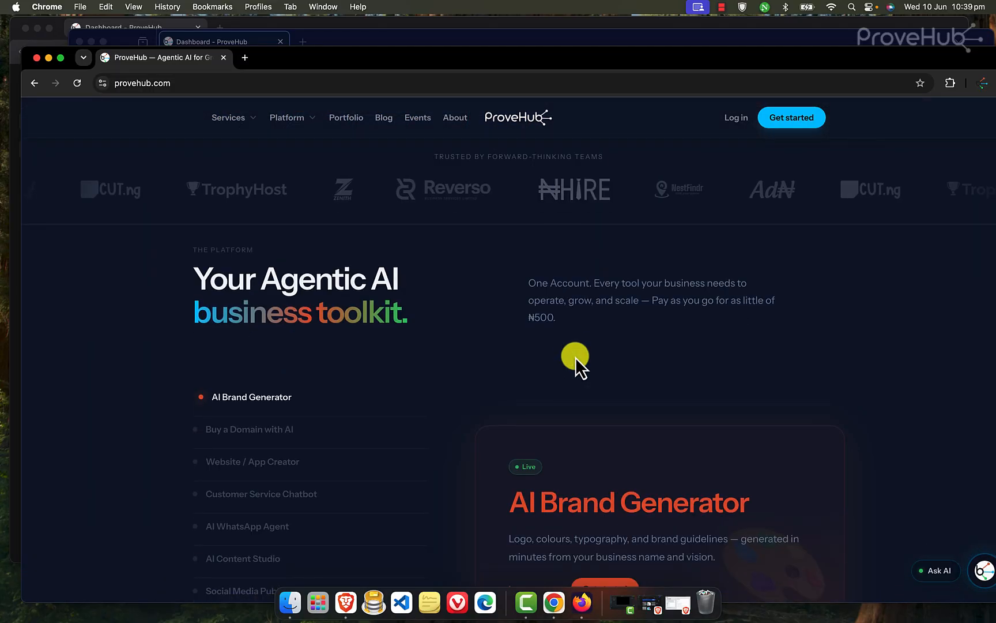
scroll(575, 357, "down", 2)
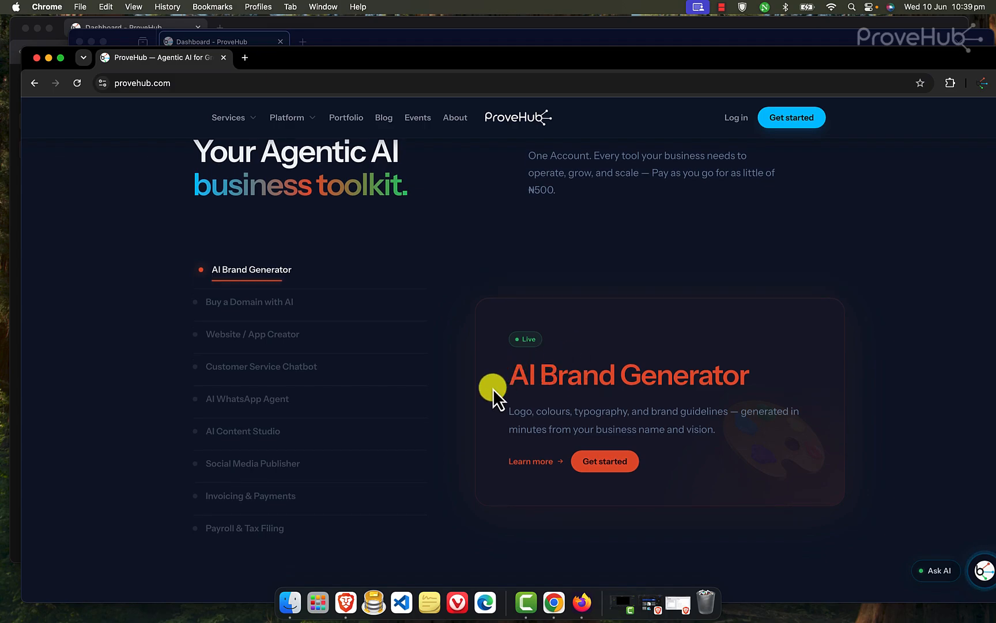
scroll(493, 388, "up", 6)
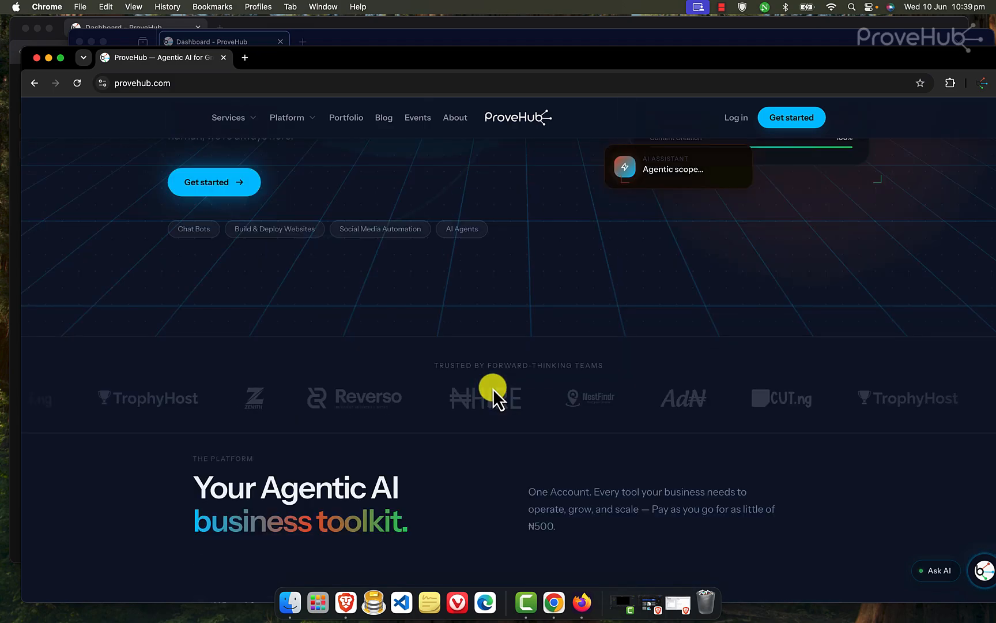
scroll(493, 389, "up", 5)
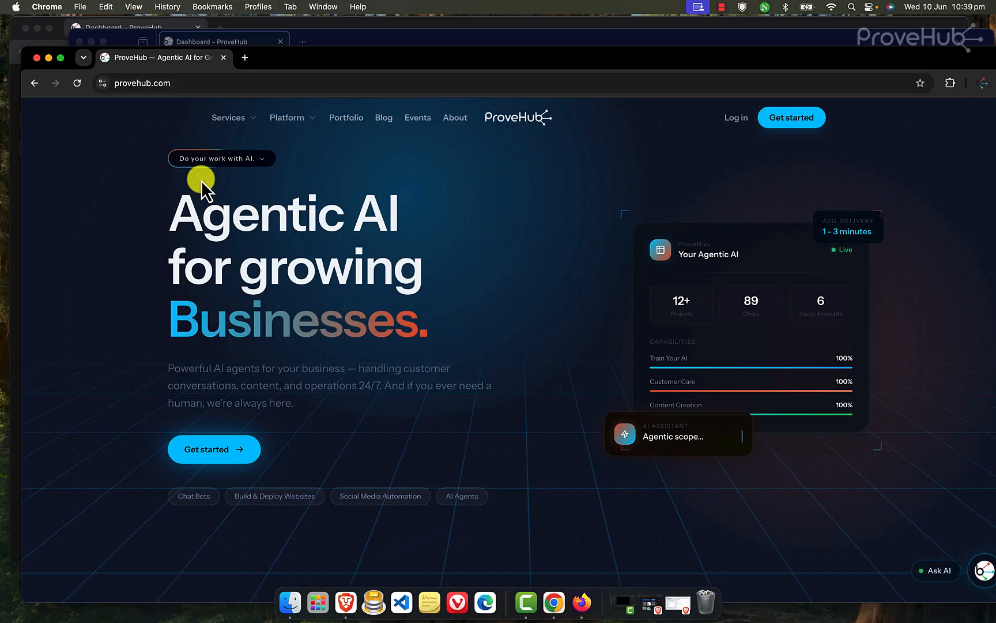
left_click(242, 162)
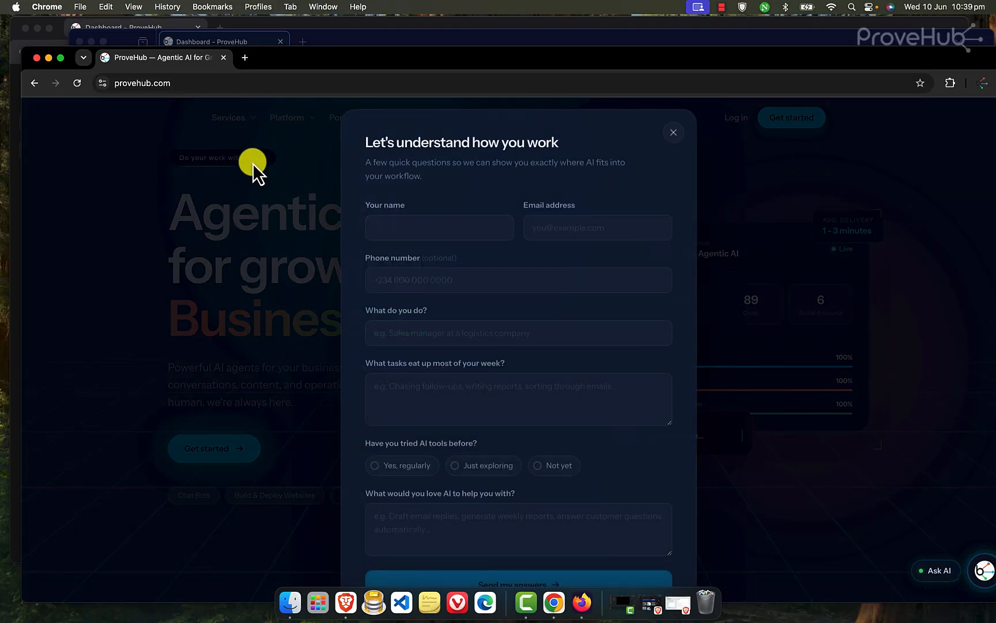
left_click(289, 317)
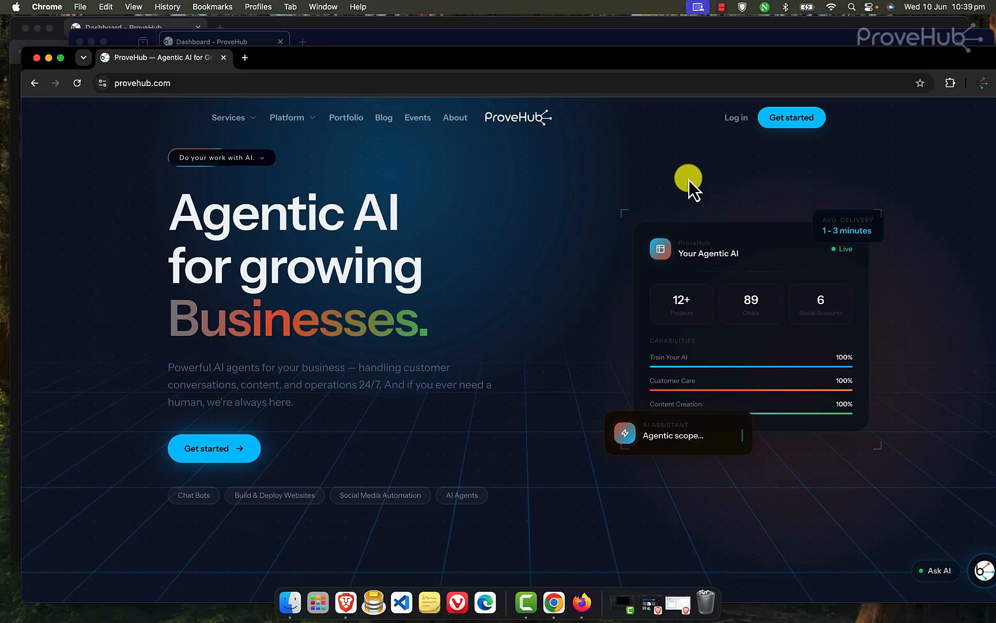
left_click(783, 118)
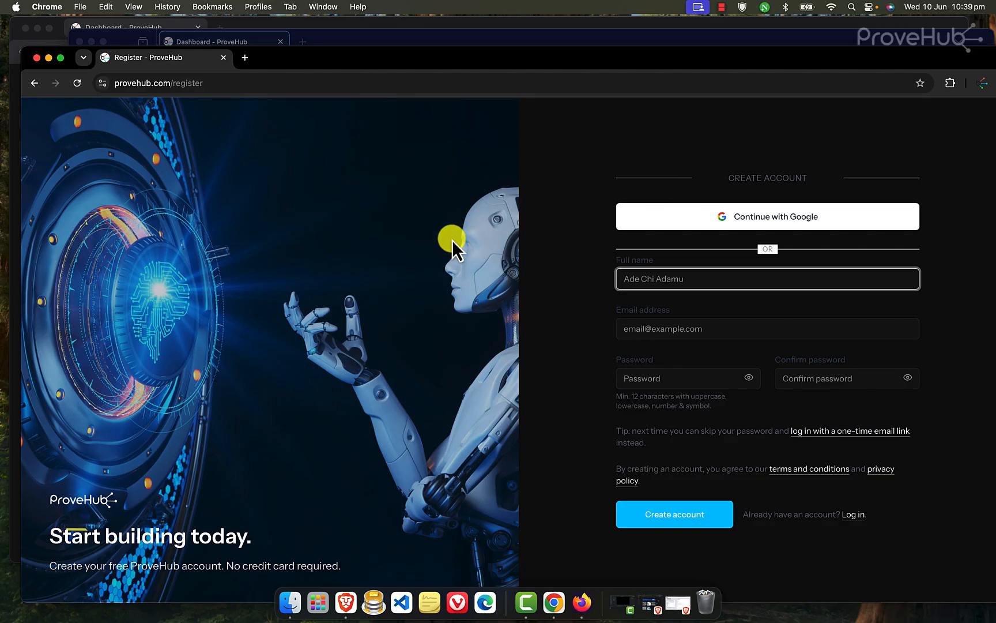
Switch to the signed-in ProveHub dashboard in Firefox and create a project named Francis Store.
left_click(250, 40)
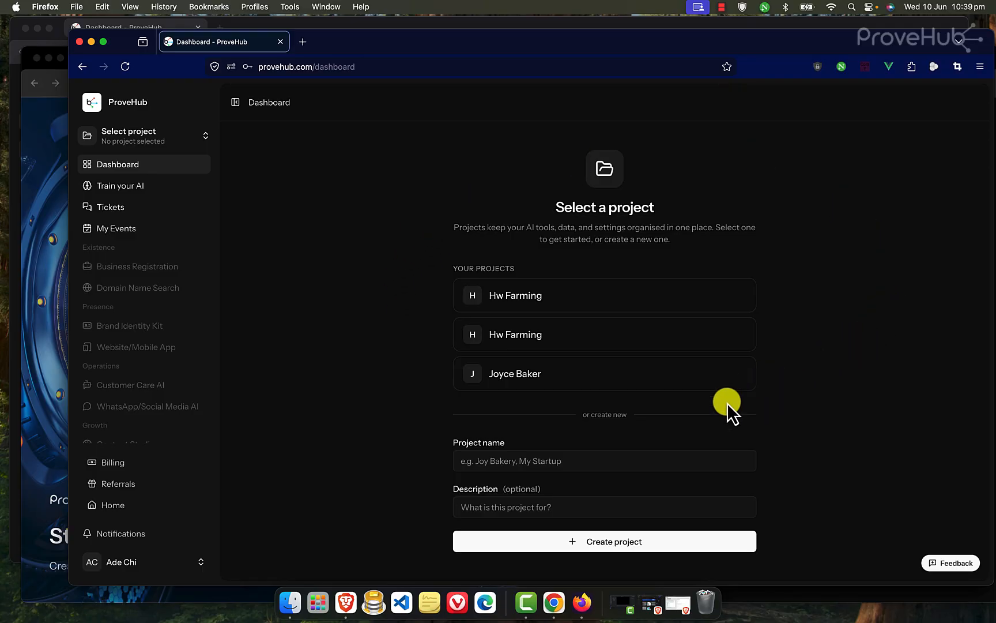
left_click(563, 461)
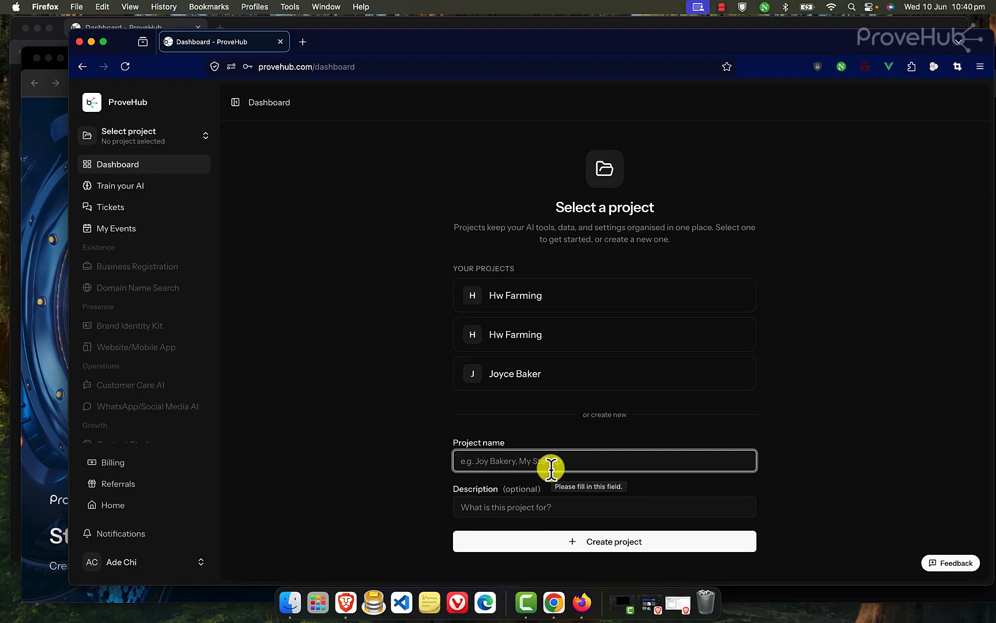
type("Francis Store")
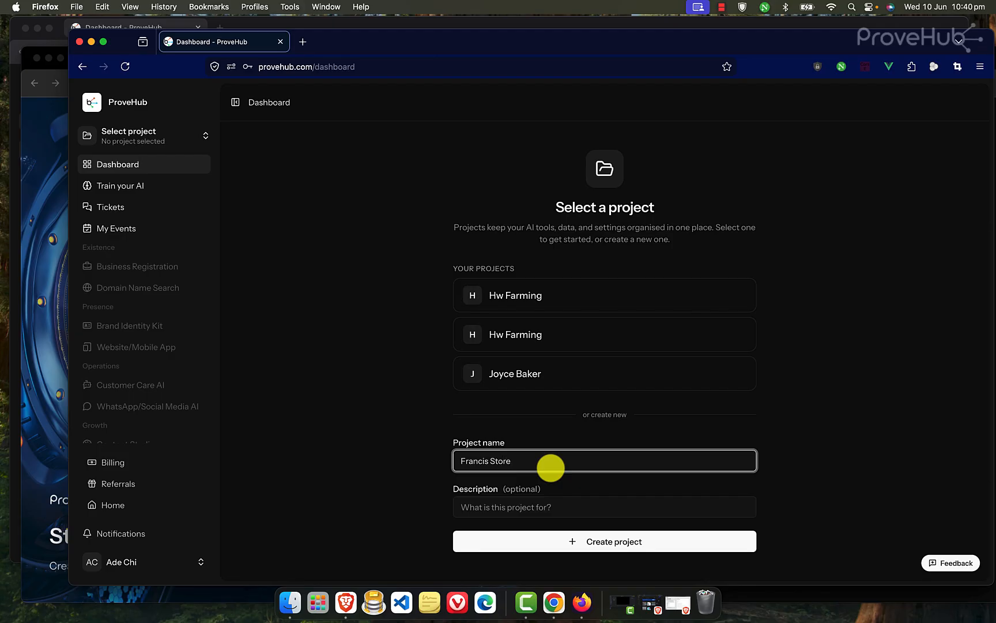
left_click(602, 542)
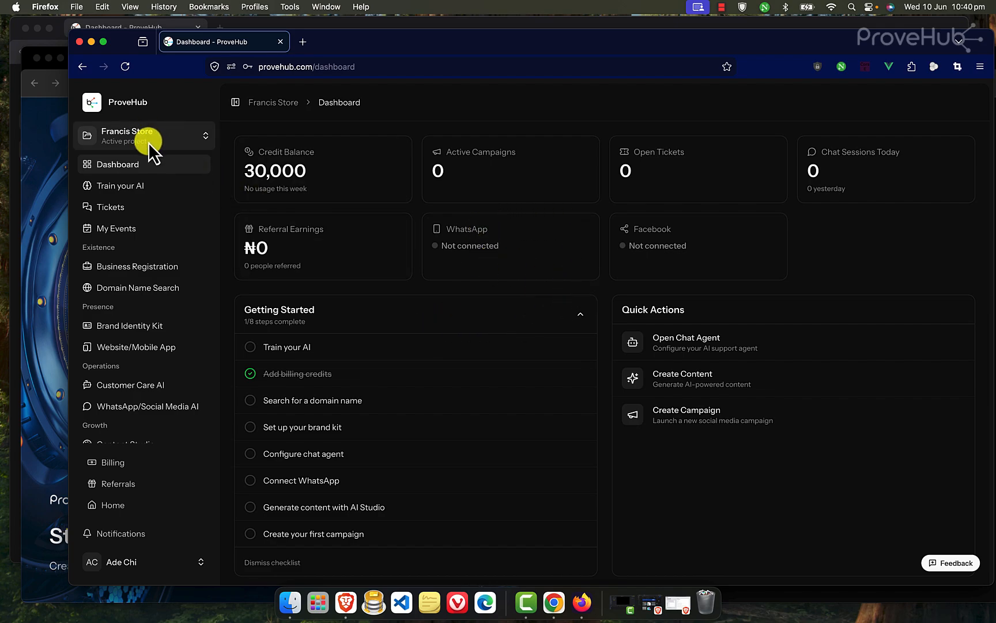
Check the list of available projects and view the dashboard with its navigation collapsed and expanded again.
left_click(192, 139)
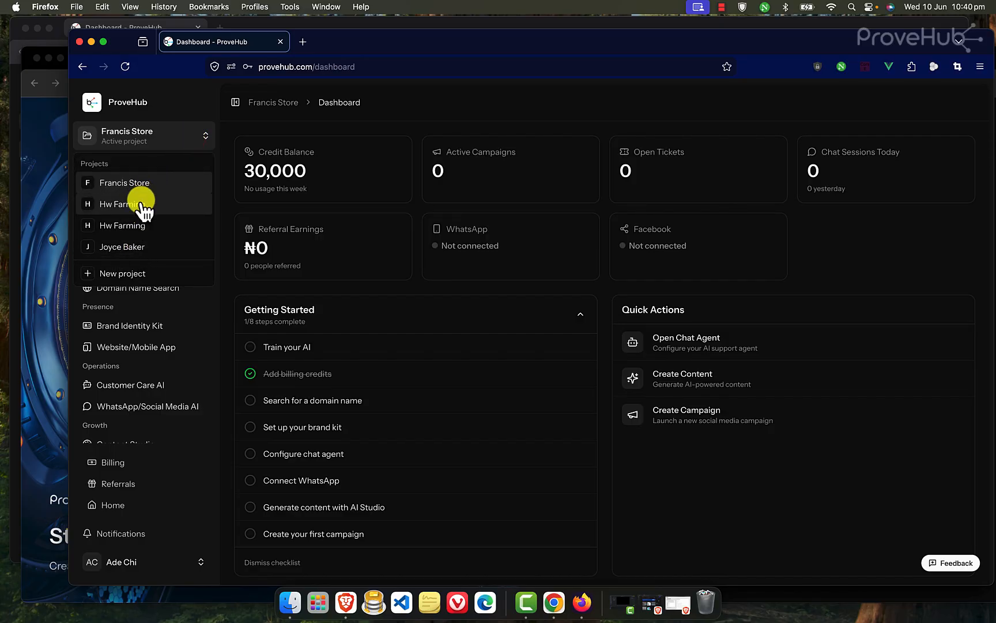
left_click(187, 137)
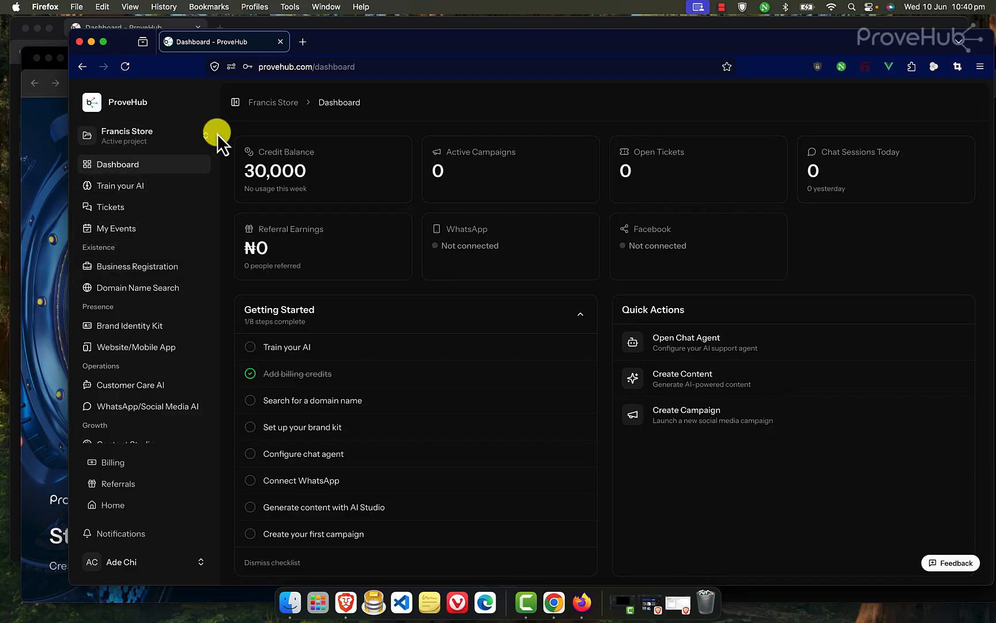
left_click(232, 105)
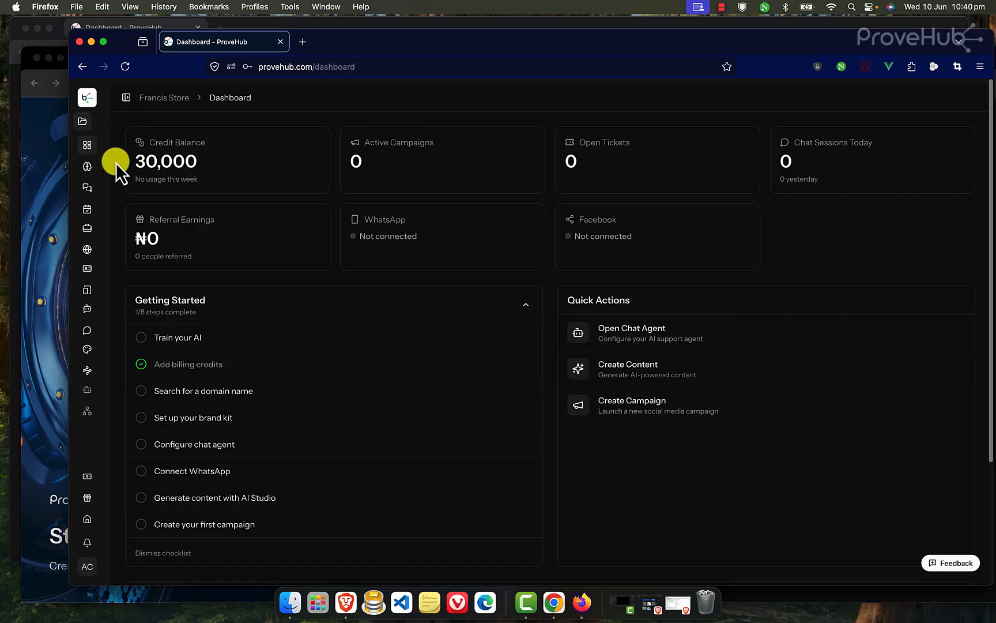
left_click(125, 98)
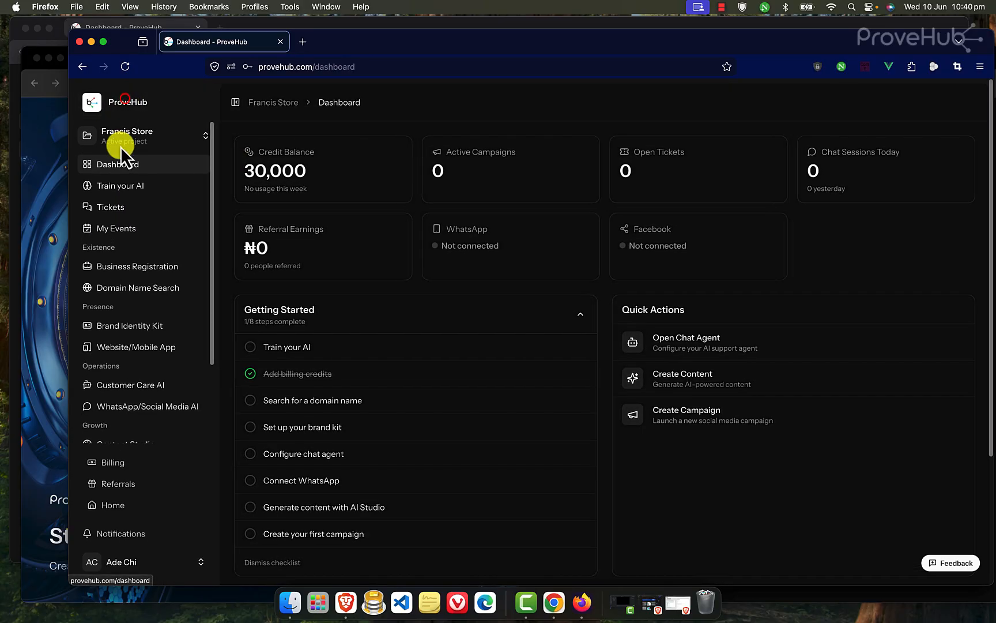
Look at the form for adding another project and close it without creating one.
left_click(165, 140)
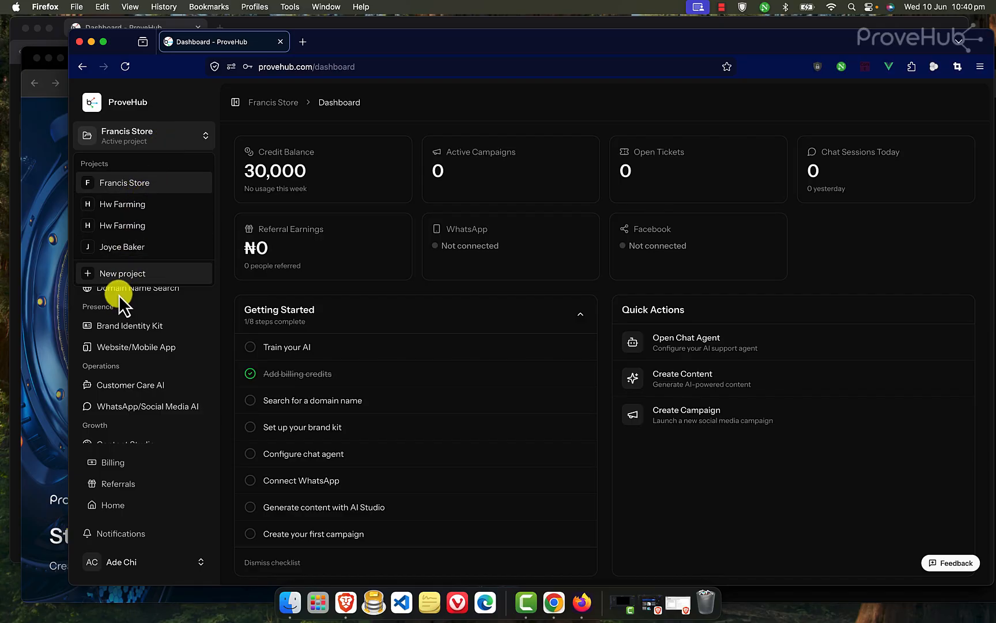
left_click(121, 275)
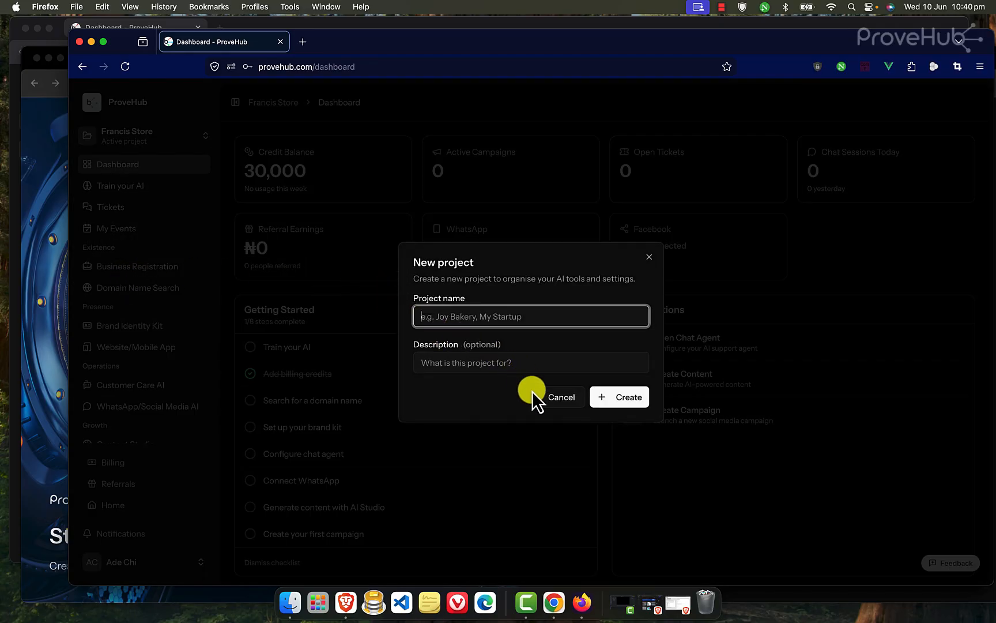
left_click(554, 398)
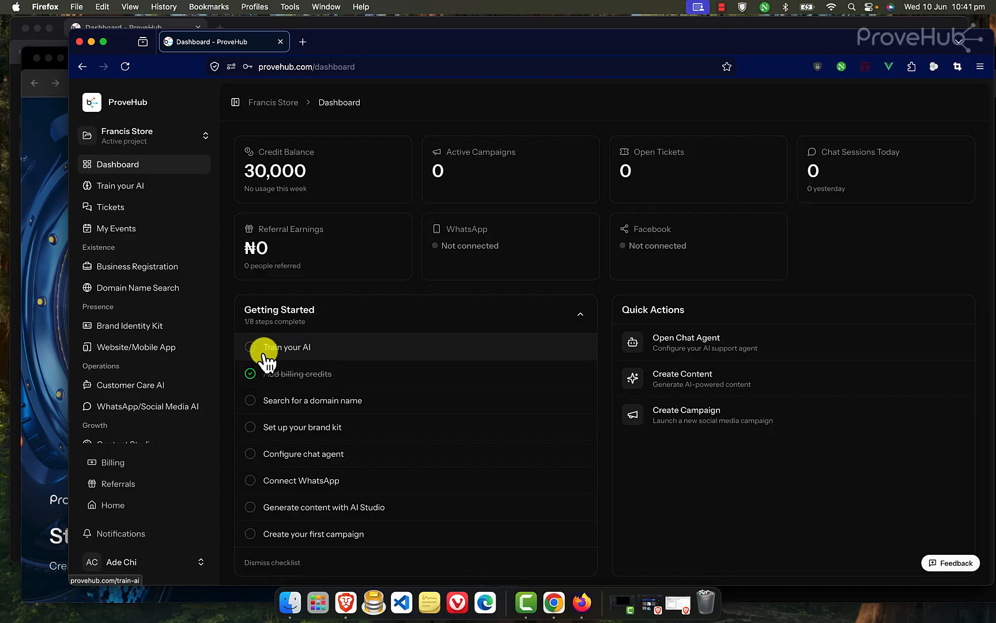
Open the Train your AI page to examine its file upload and knowledge base areas.
left_click(334, 357)
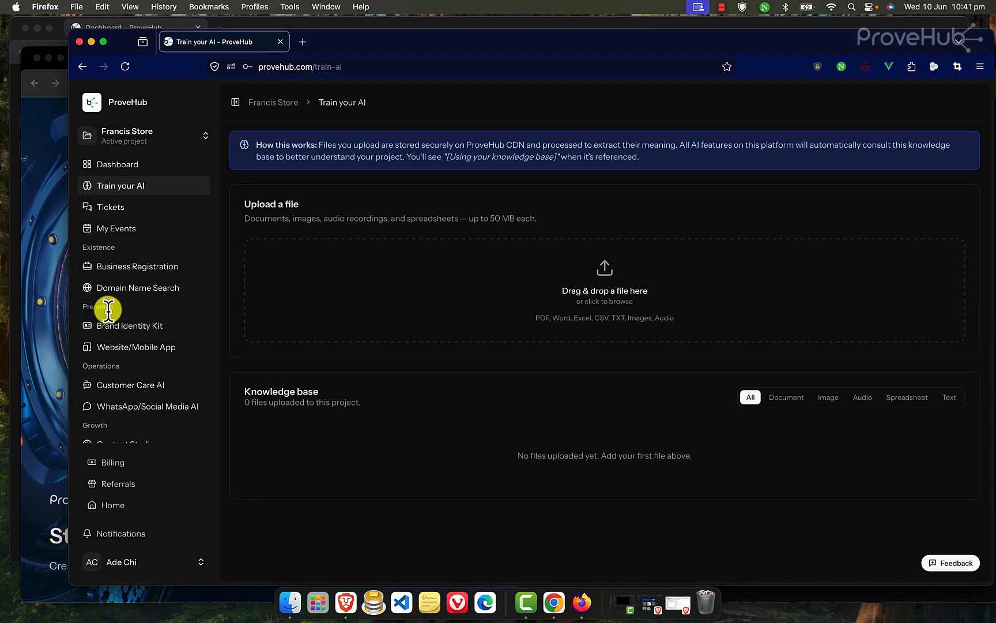
In the Brand Identity Kit form, set the industry to clothing and choose the Modern, Bold and Professional personalities.
left_click(181, 326)
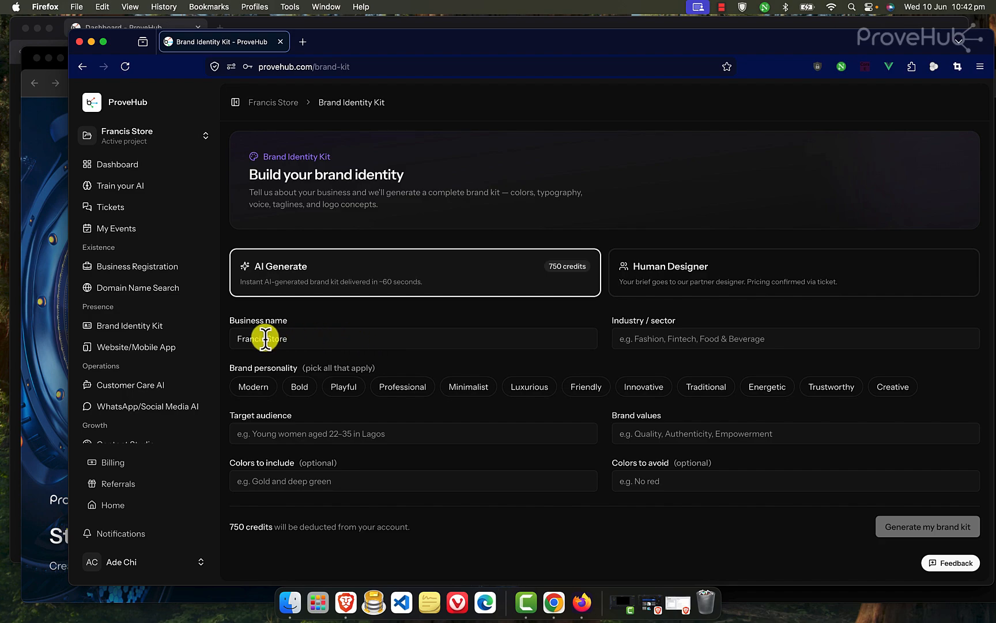
left_click(653, 338)
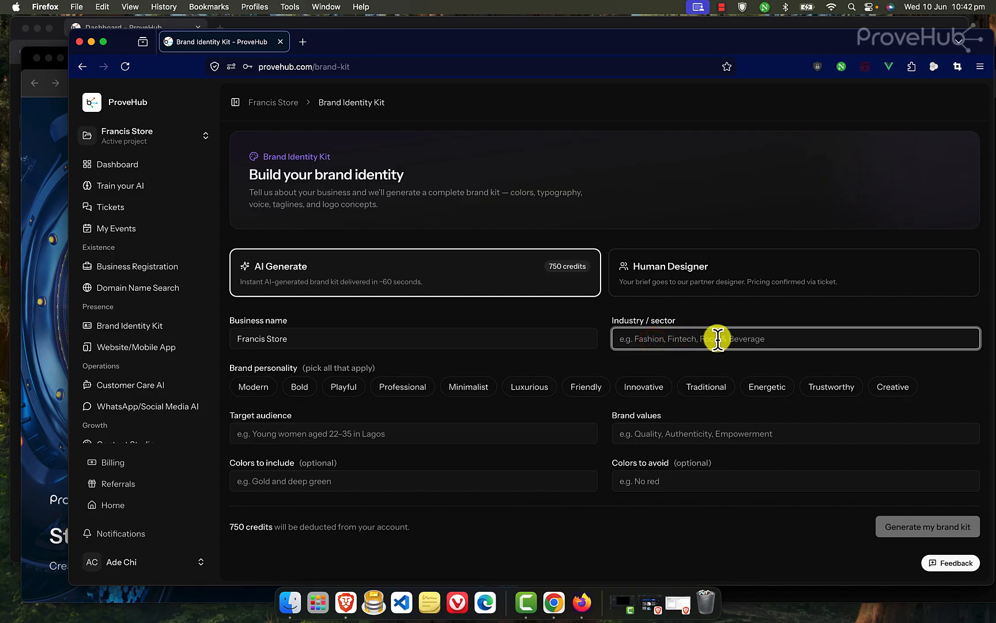
type("clo")
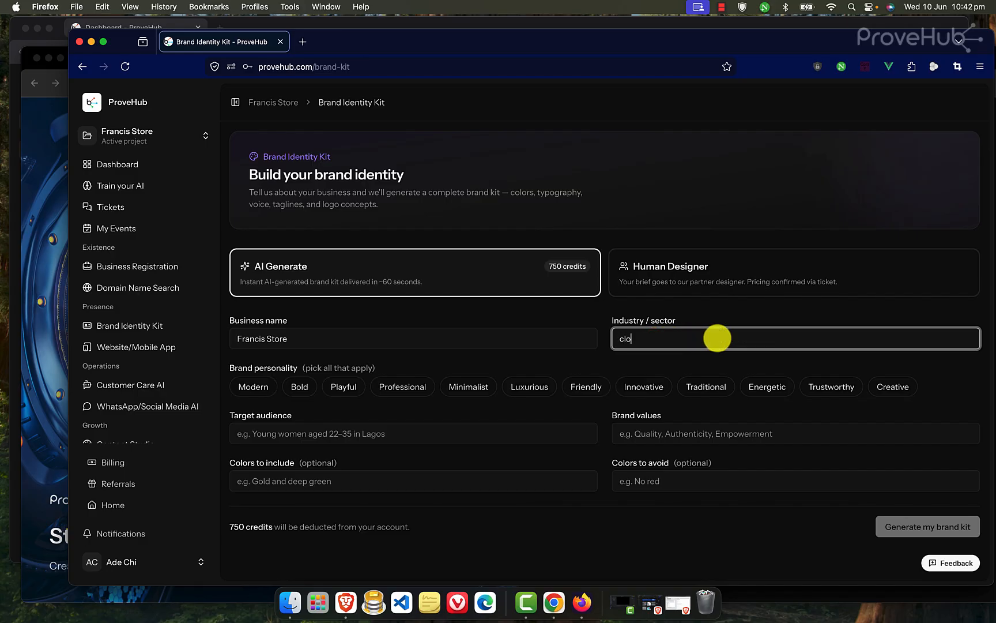
type("thing")
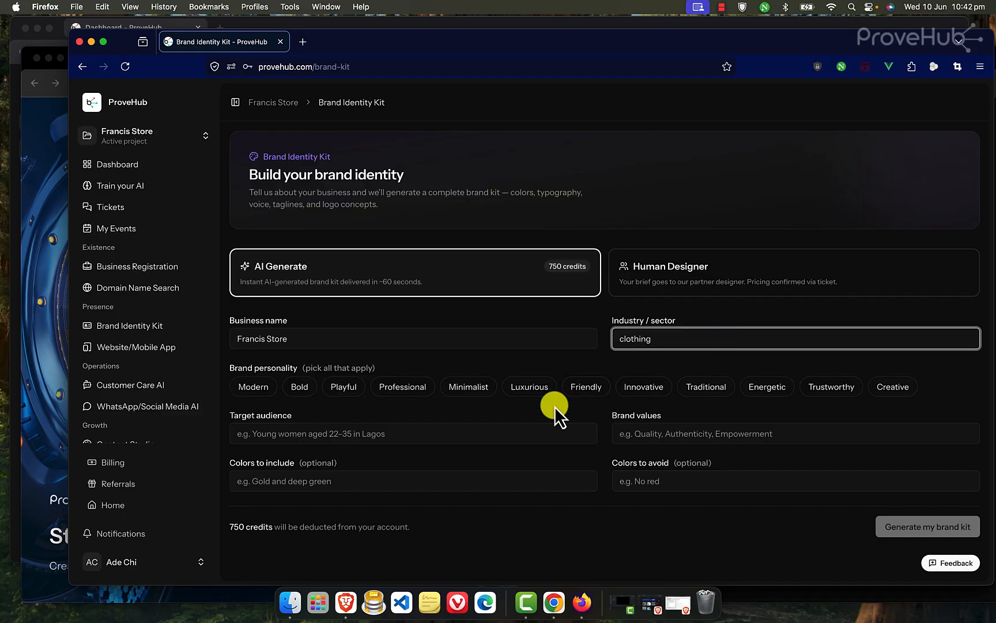
left_click(259, 391)
left_click(292, 390)
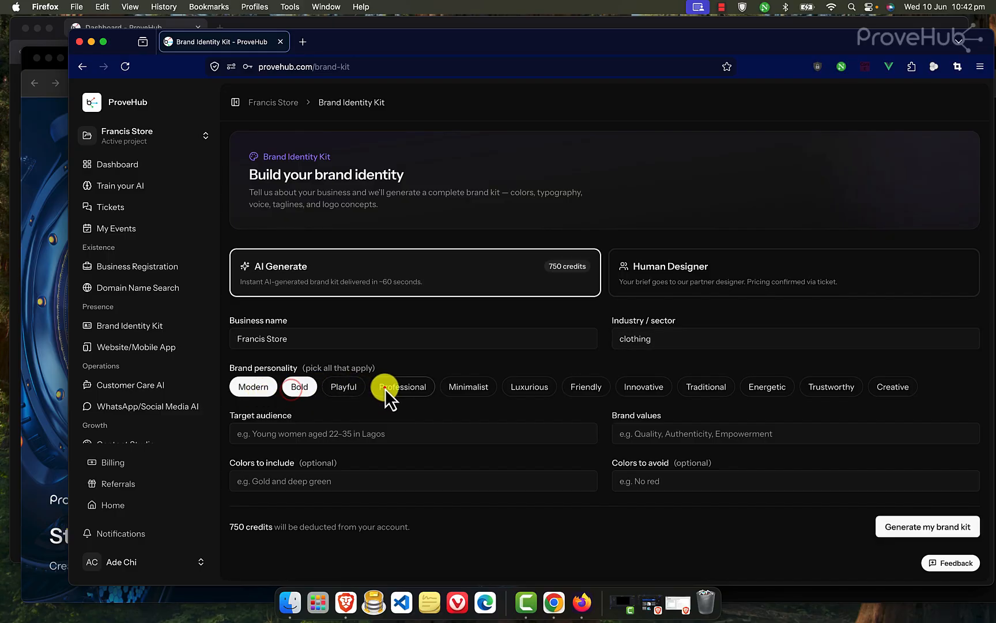
left_click(385, 388)
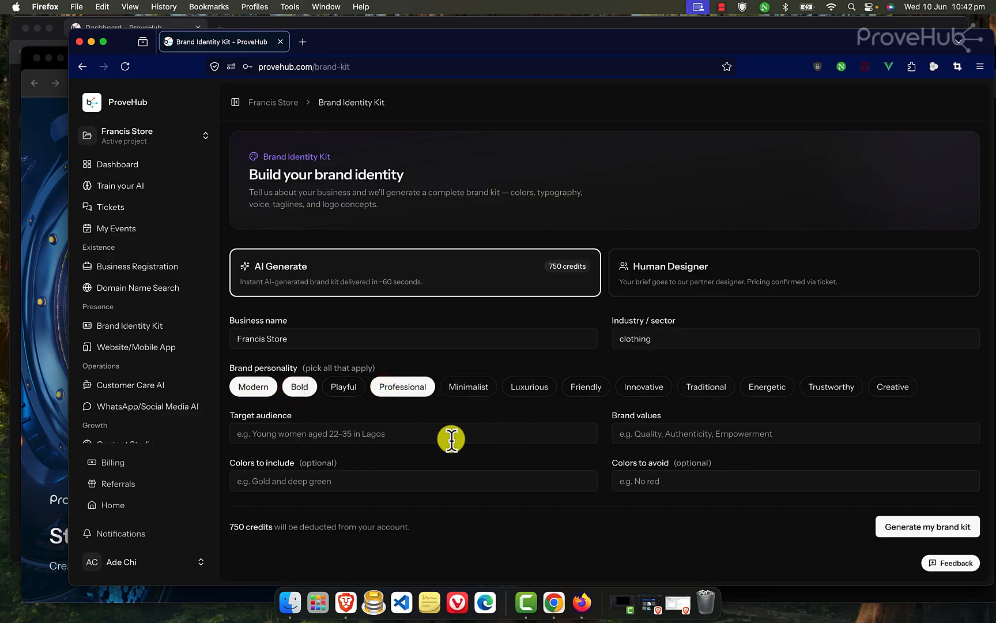
Review the target audience, brand values, colors to include and colors to avoid fields without filling them in.
left_click(422, 438)
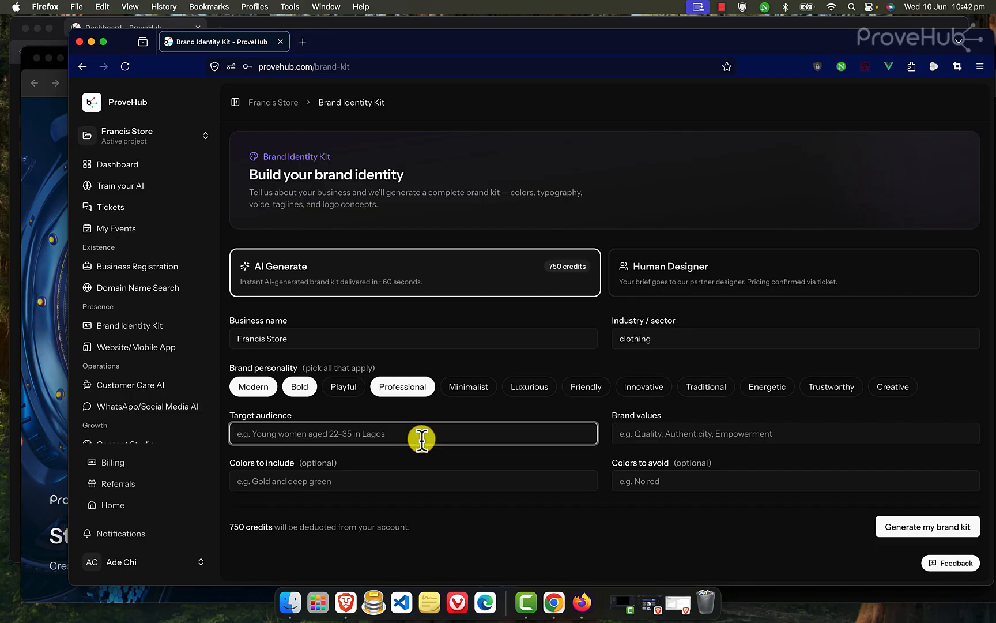
left_click(696, 433)
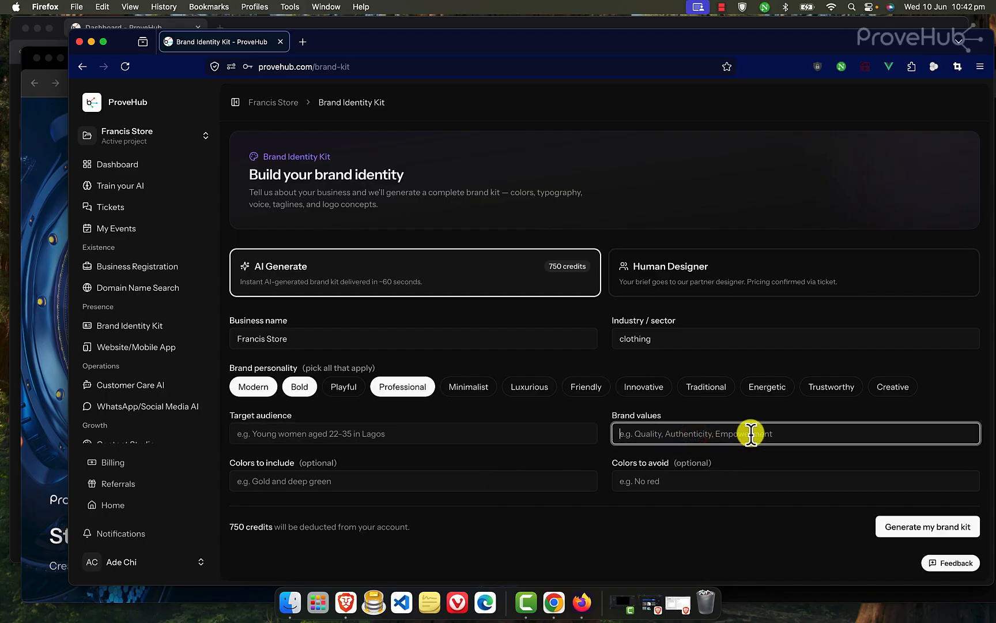
left_click(400, 482)
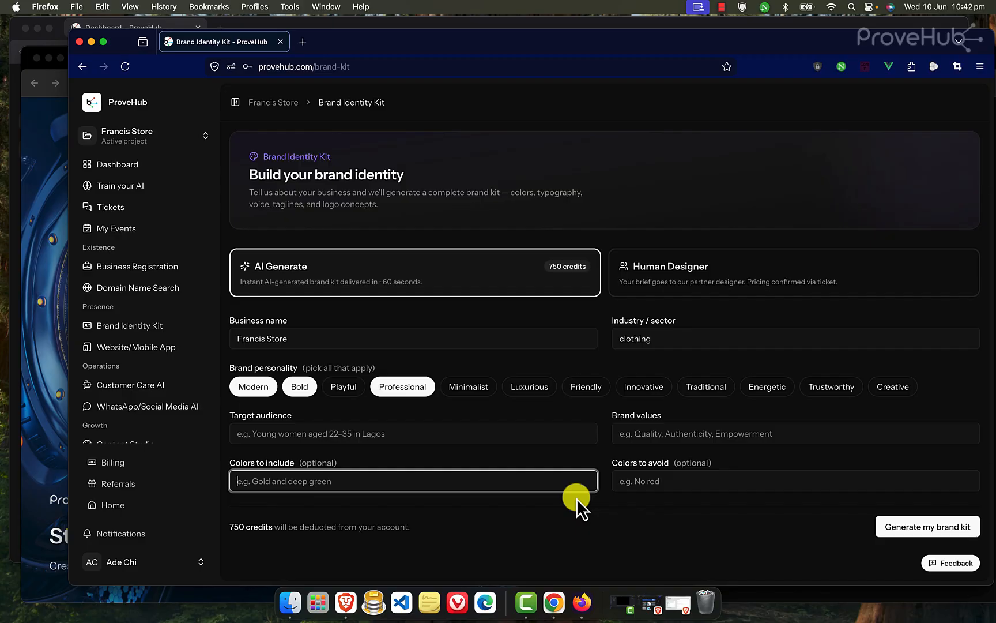
left_click(648, 484)
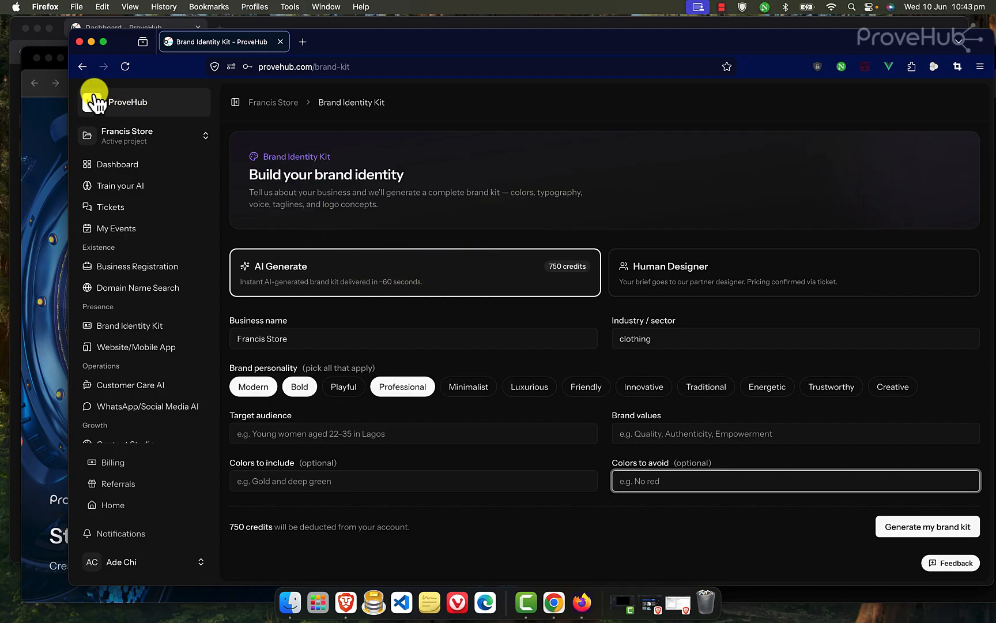
Switch to the Brave window, select the ProveHub project and open its Brand Identity Kit.
left_click(101, 26)
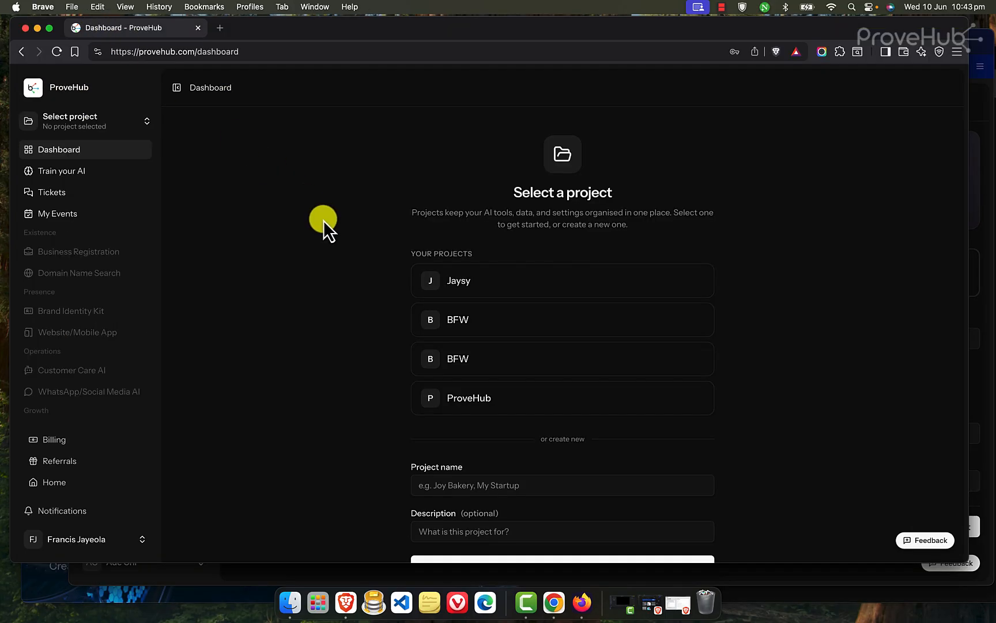
left_click(581, 407)
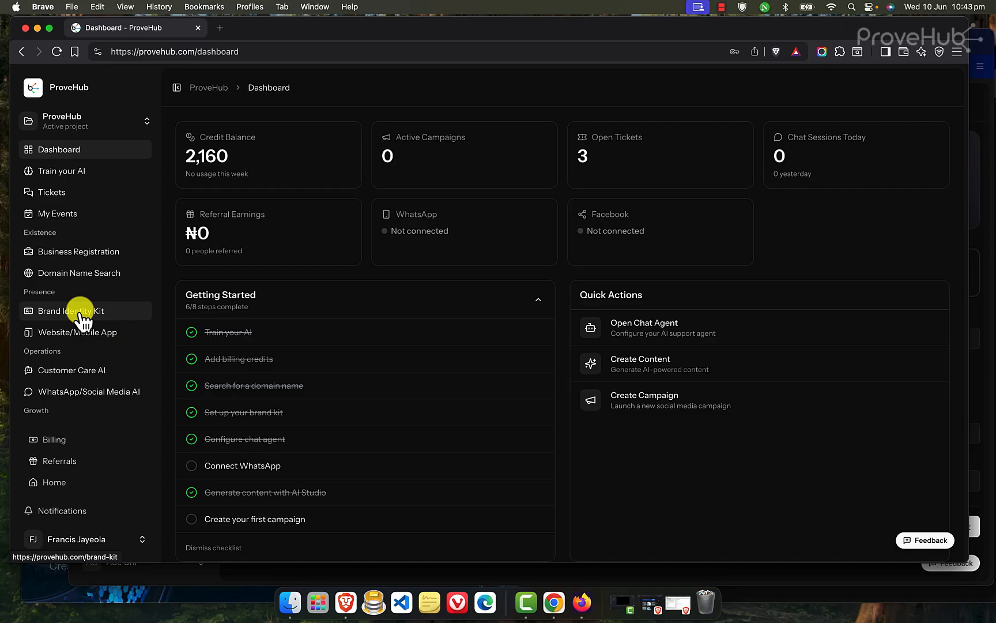
left_click(121, 314)
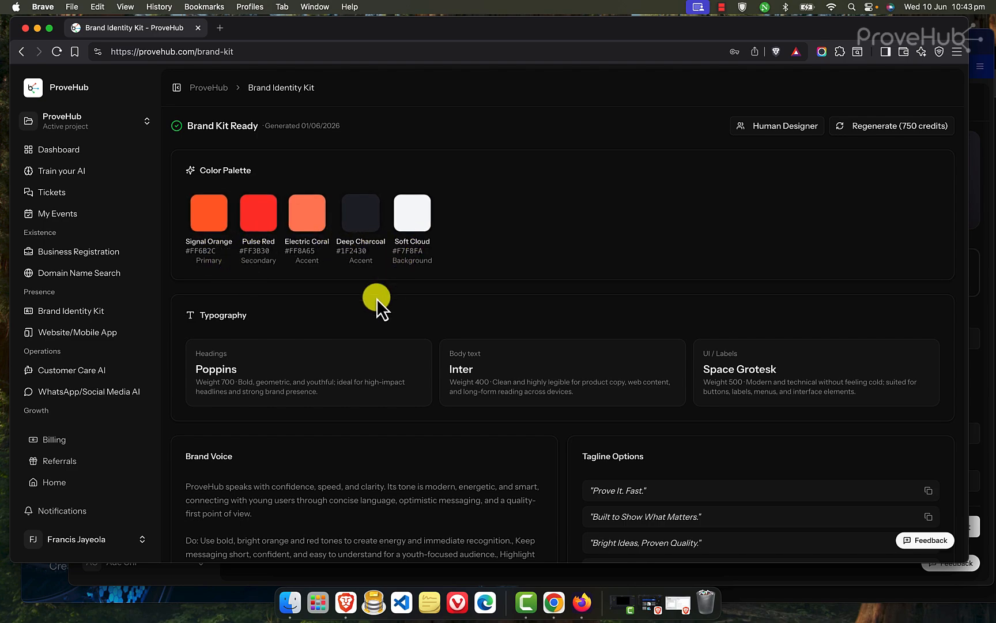
Examine the generated brand kit's typography, brand voice, tagline options and logo concepts.
scroll(376, 298, "down", 5)
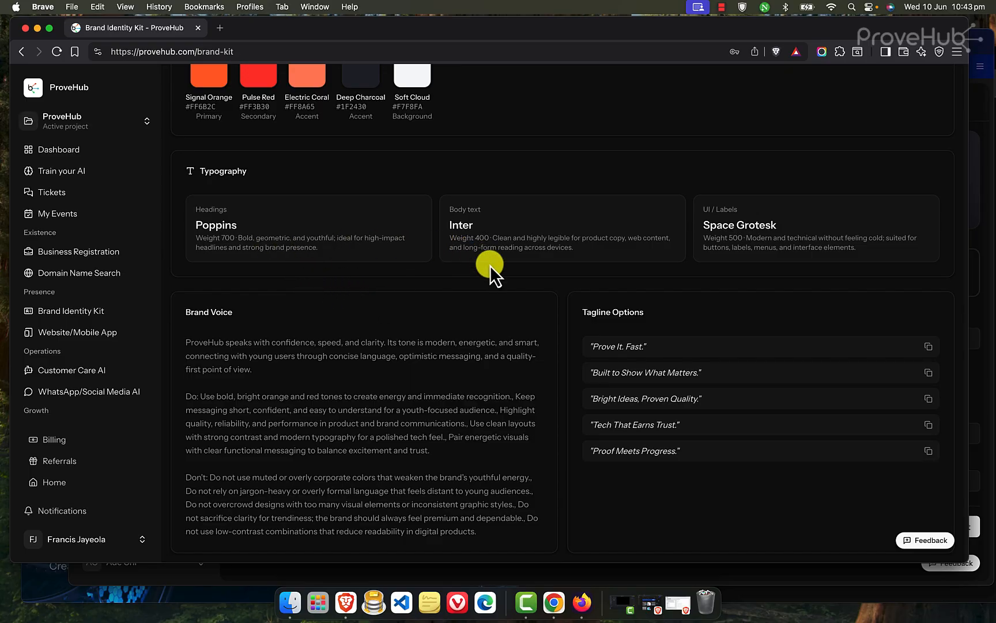
scroll(493, 281, "down", 4)
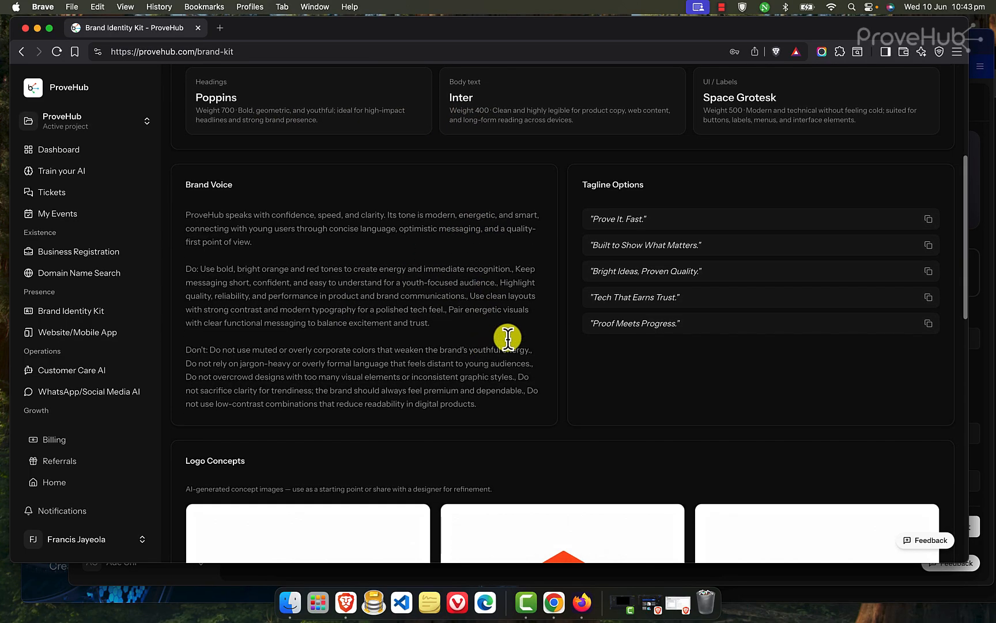
scroll(553, 412, "down", 7)
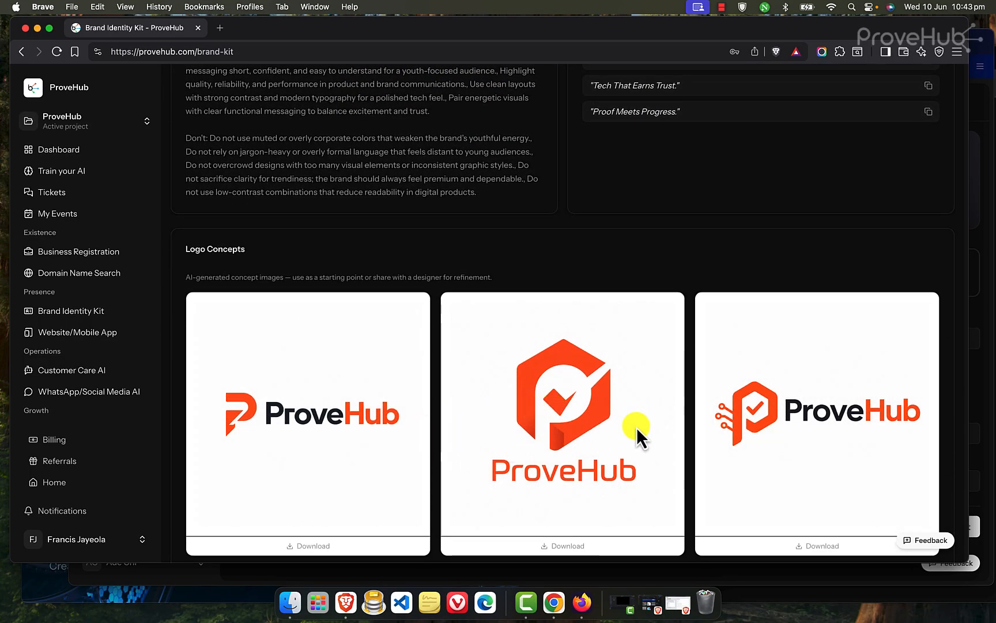
Review the brand kit's logo concepts, brand guidelines and previously saved versions.
scroll(637, 428, "down", 2)
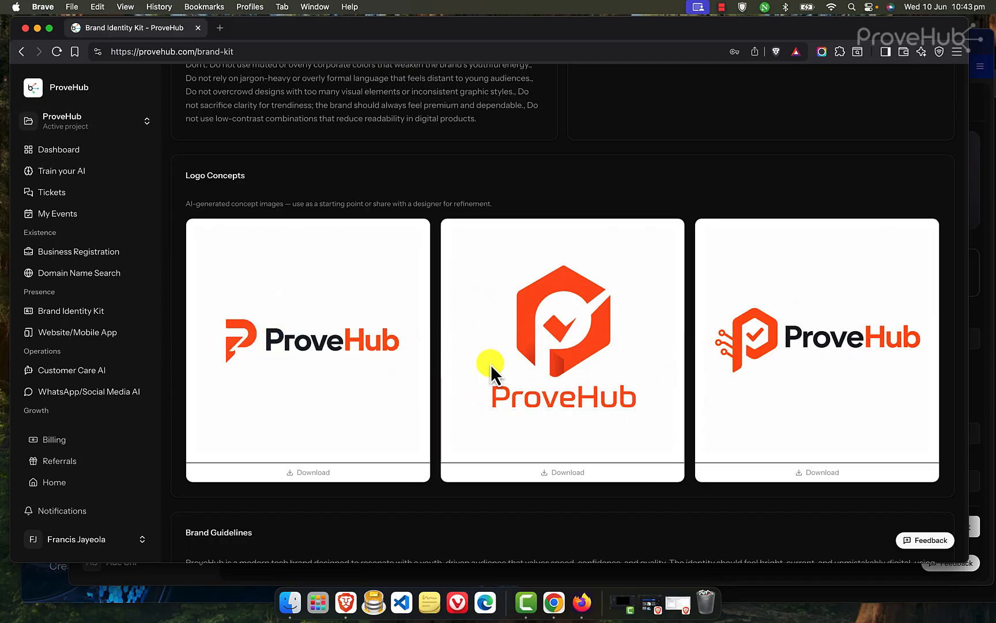
scroll(435, 385, "down", 5)
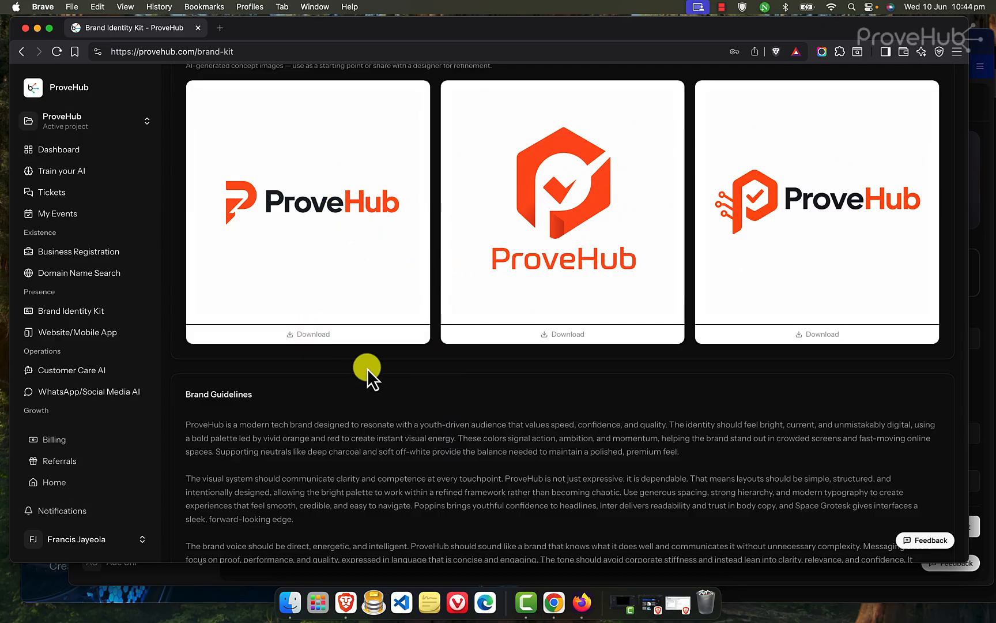
scroll(367, 369, "down", 3)
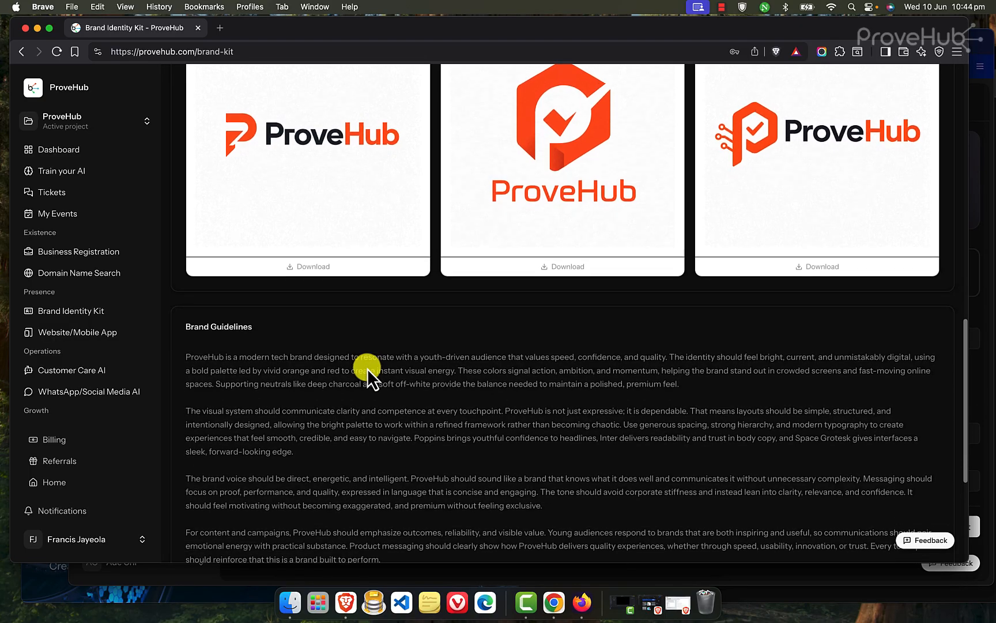
scroll(368, 366, "down", 9)
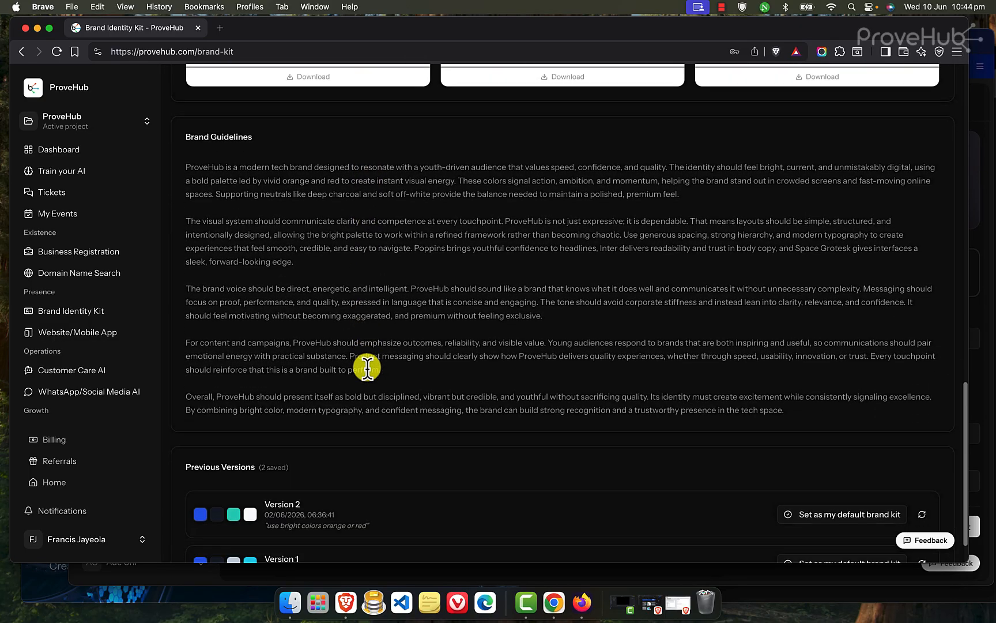
Open the human designer request for the brand kit, review what gets sent, and close it without submitting.
scroll(460, 299, "up", 15)
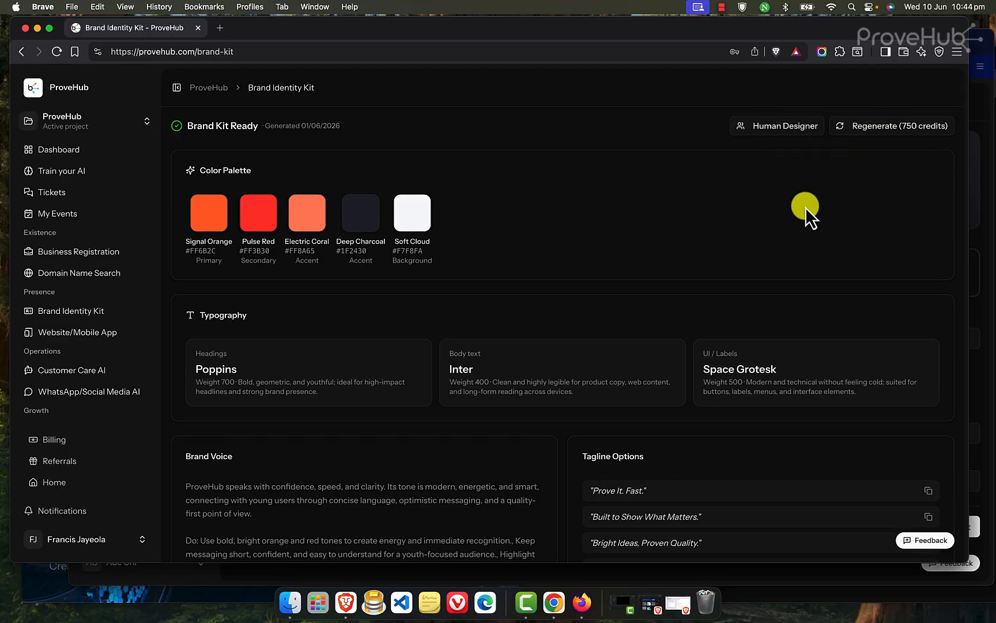
left_click(777, 128)
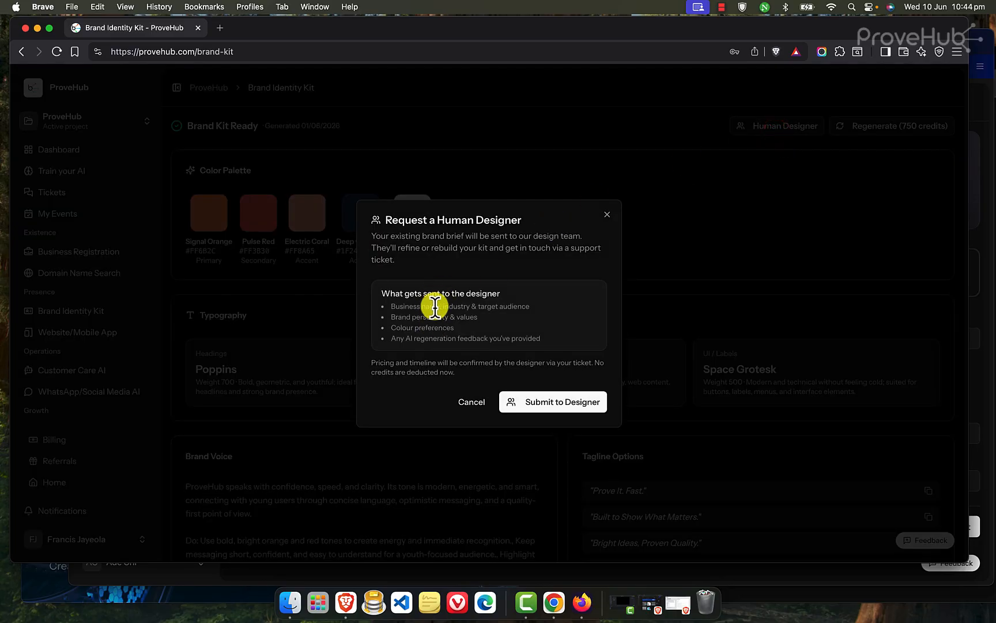
left_click(606, 216)
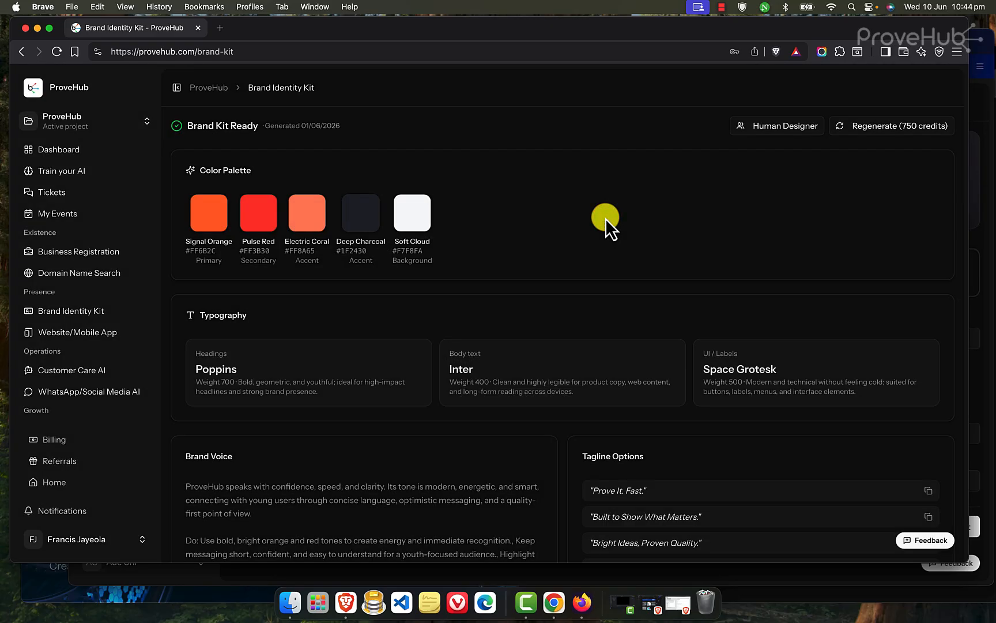
Switch to the Firefox window and, in Domain Name Search, check the availability of the suggested domains FrancisStore.com and StoreByFrancis.com.
left_click(246, 581)
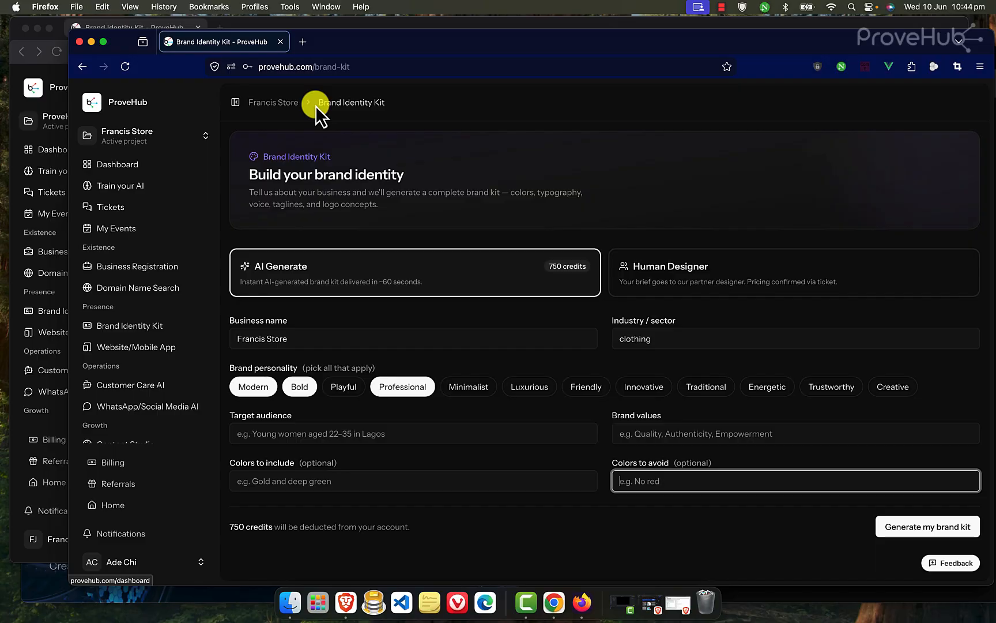
left_click(174, 288)
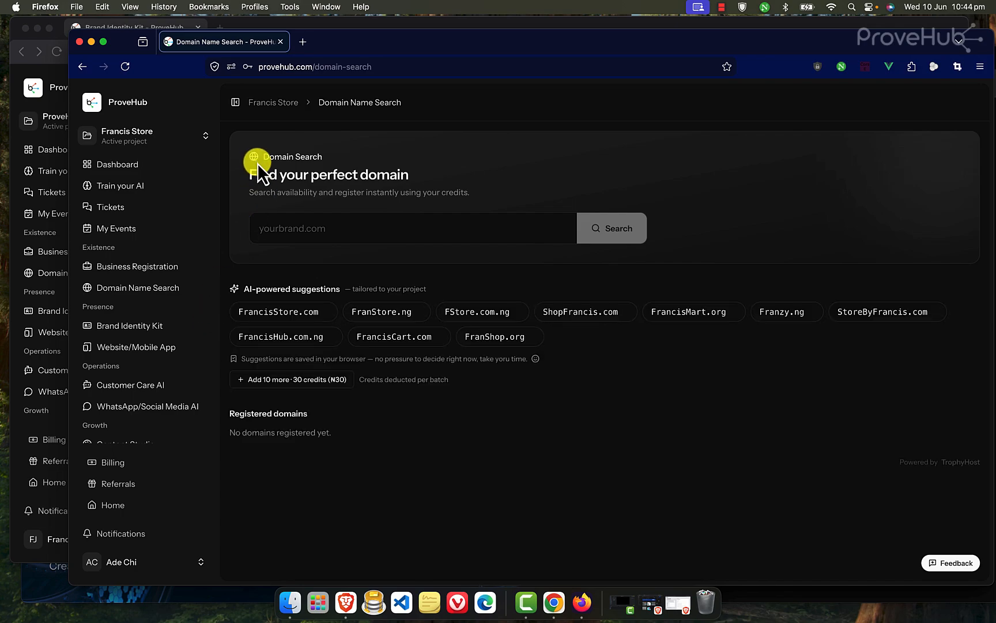
left_click(312, 317)
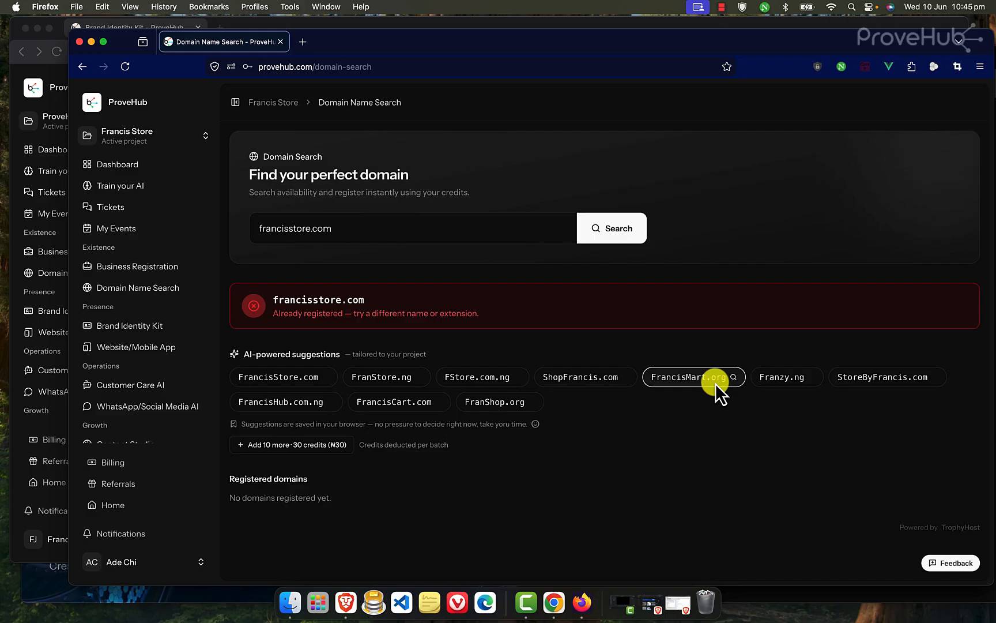
left_click(913, 383)
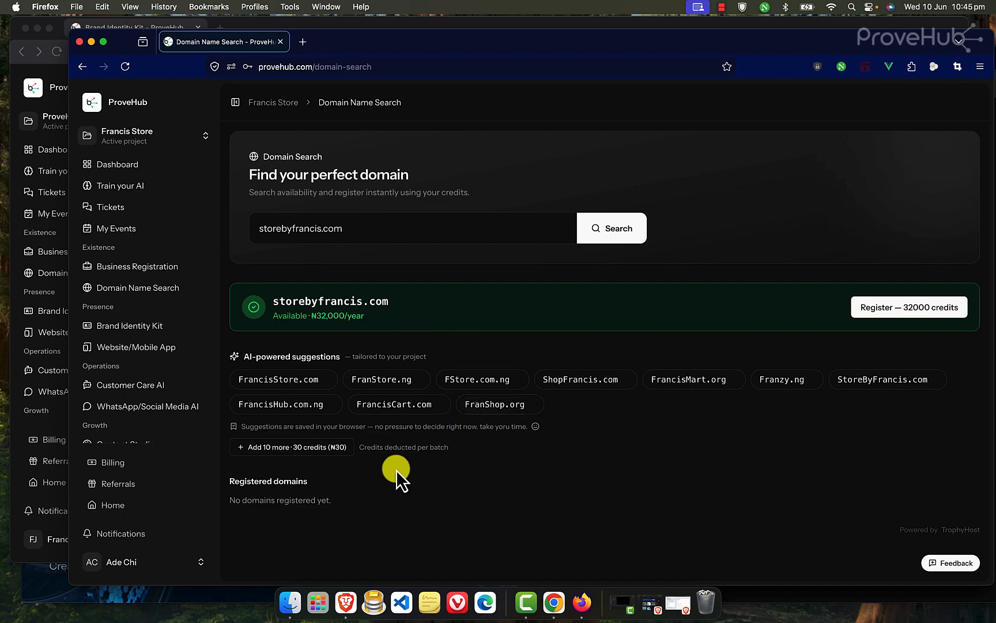
Add 10 more AI domain suggestions, and open the storebyfrancis.com registration confirmation but close it without registering.
left_click(323, 453)
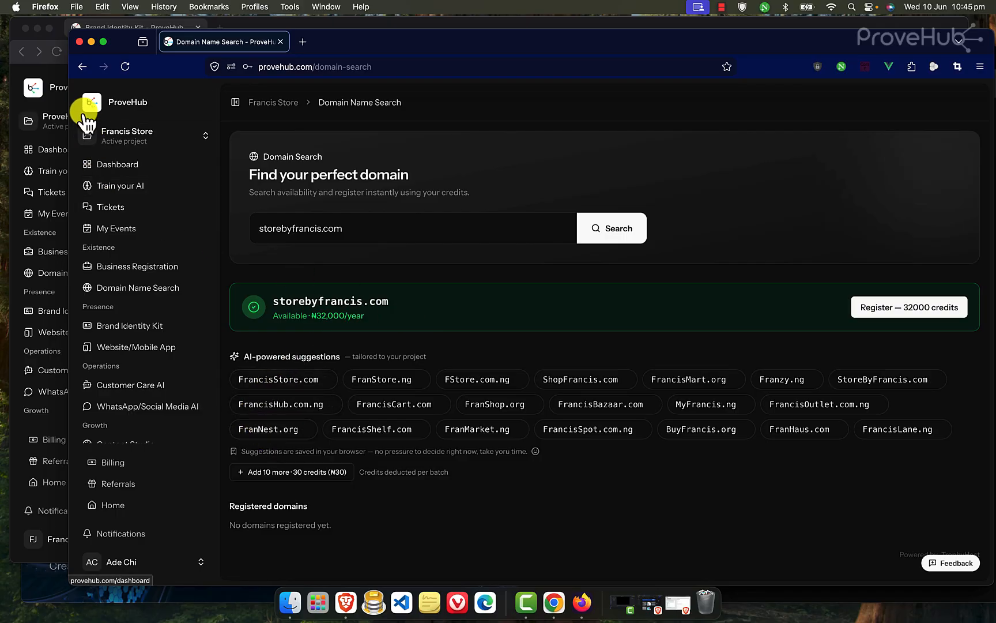
left_click(904, 314)
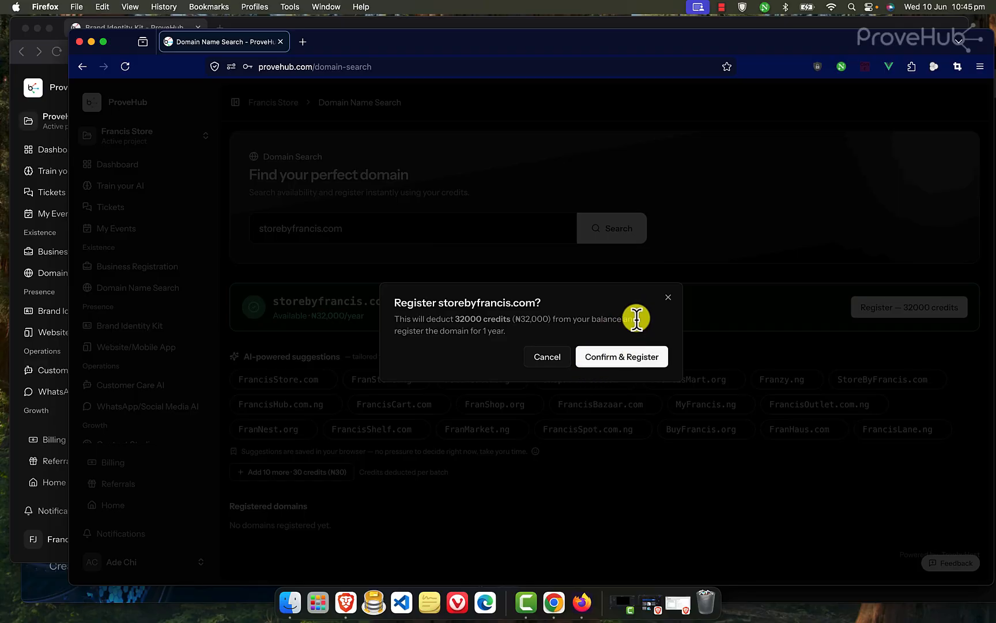
left_click(667, 299)
Switch to the Brave window, open the registered domain provehub.ng from Domain Name Search and view its DNS records.
left_click(57, 108)
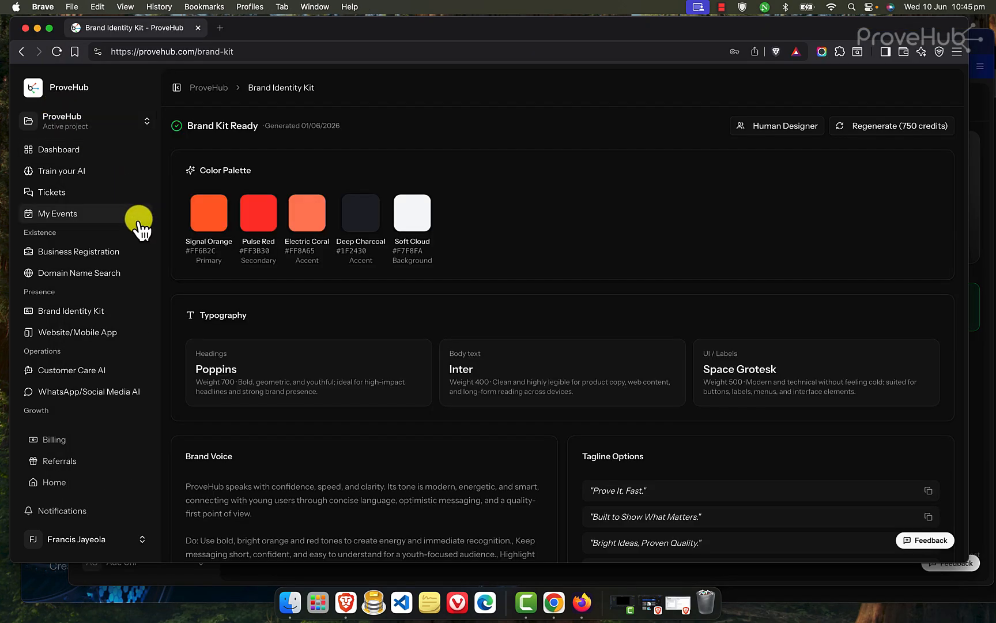
left_click(87, 274)
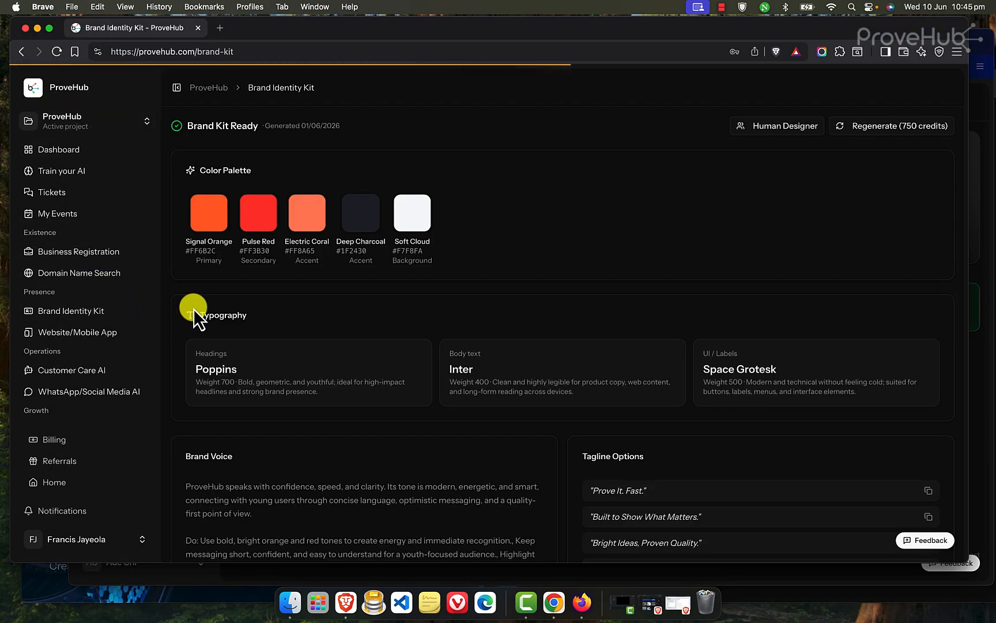
scroll(207, 274, "down", 2)
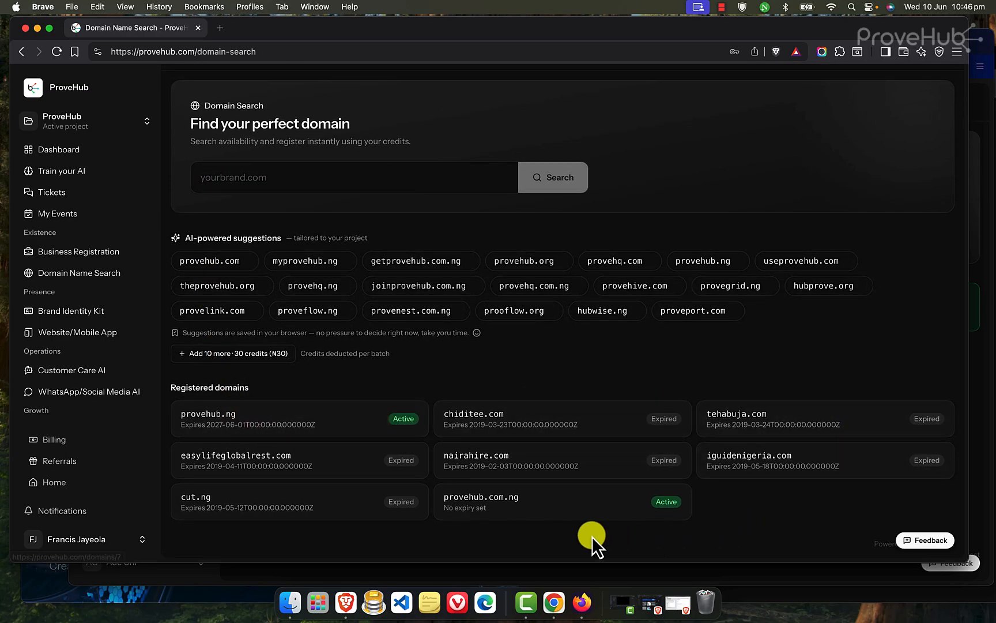
left_click(343, 429)
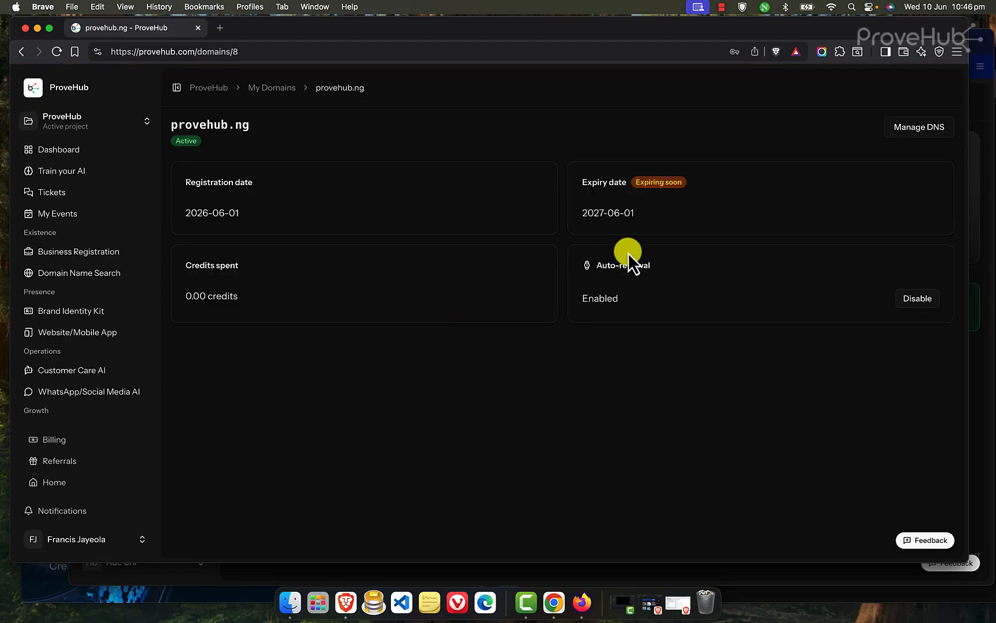
left_click(910, 138)
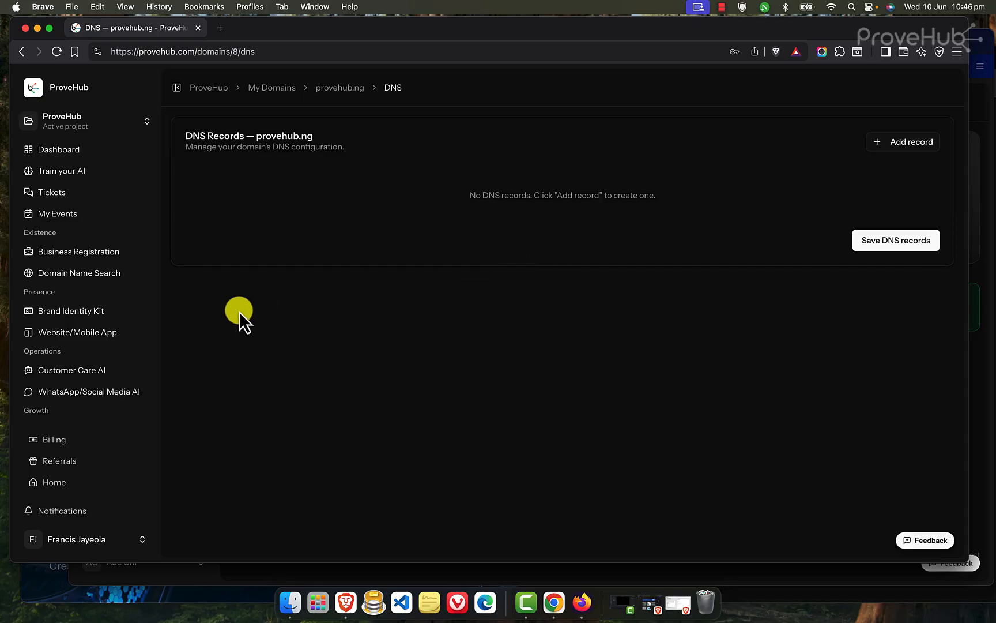
Switch to the Firefox window, open the Website/Mobile App page and review its site type, build method, page, style and description options.
left_click(246, 577)
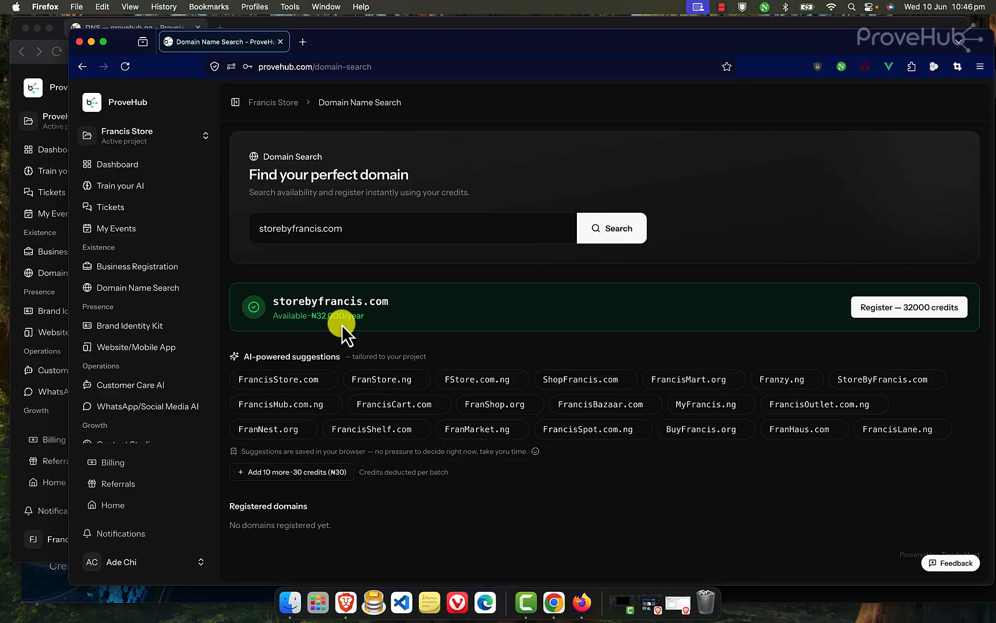
left_click(186, 353)
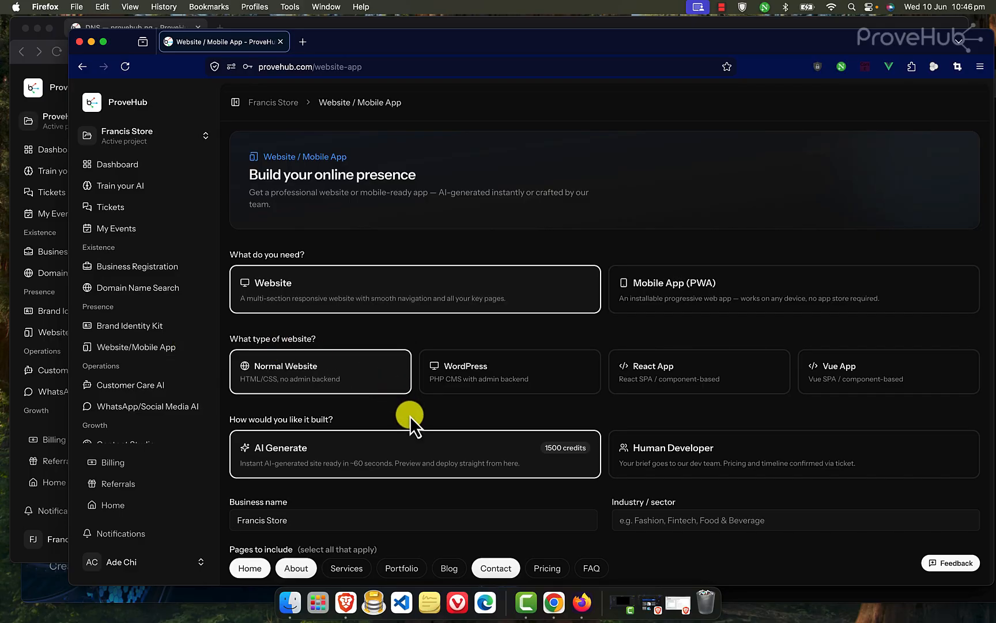
scroll(410, 416, "down", 1)
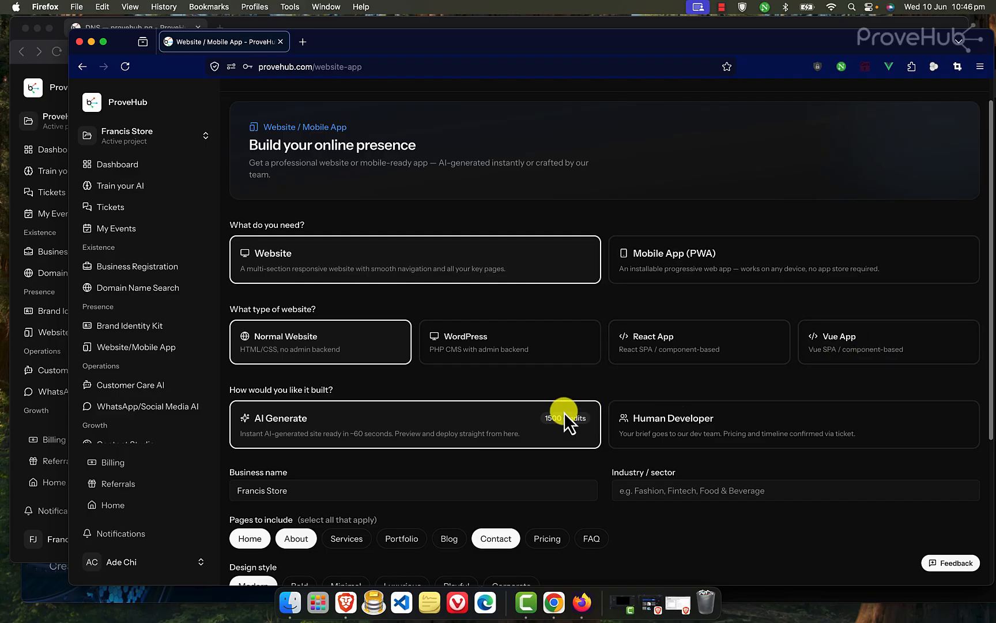
scroll(555, 409, "down", 2)
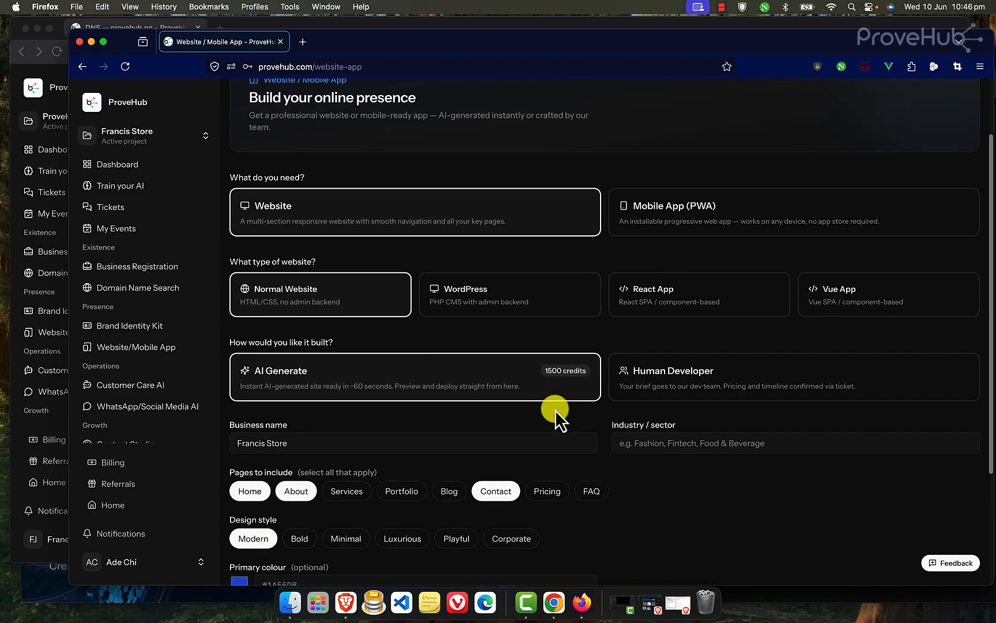
scroll(555, 410, "down", 4)
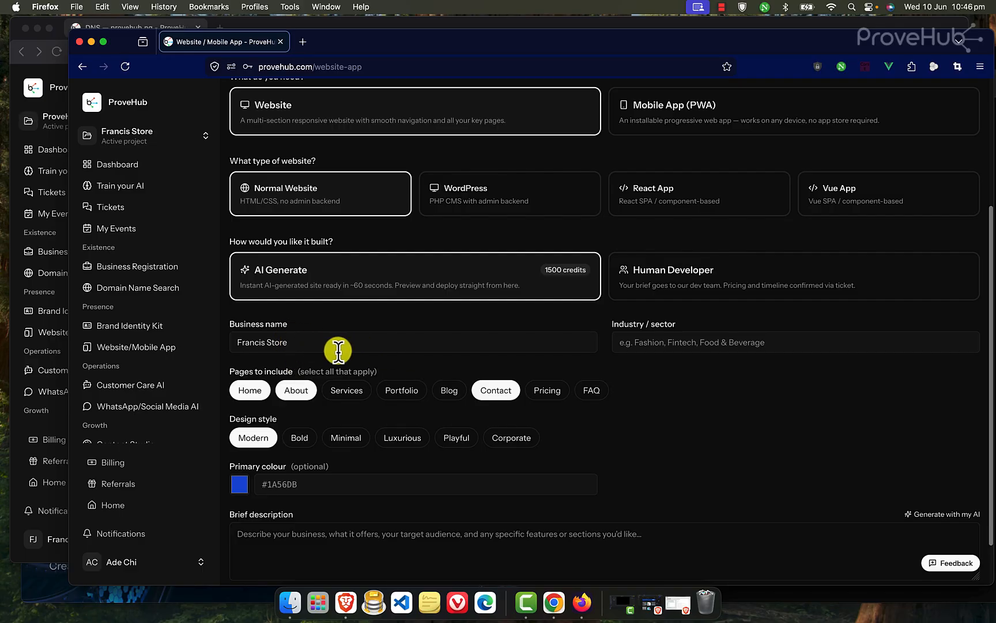
left_click(650, 345)
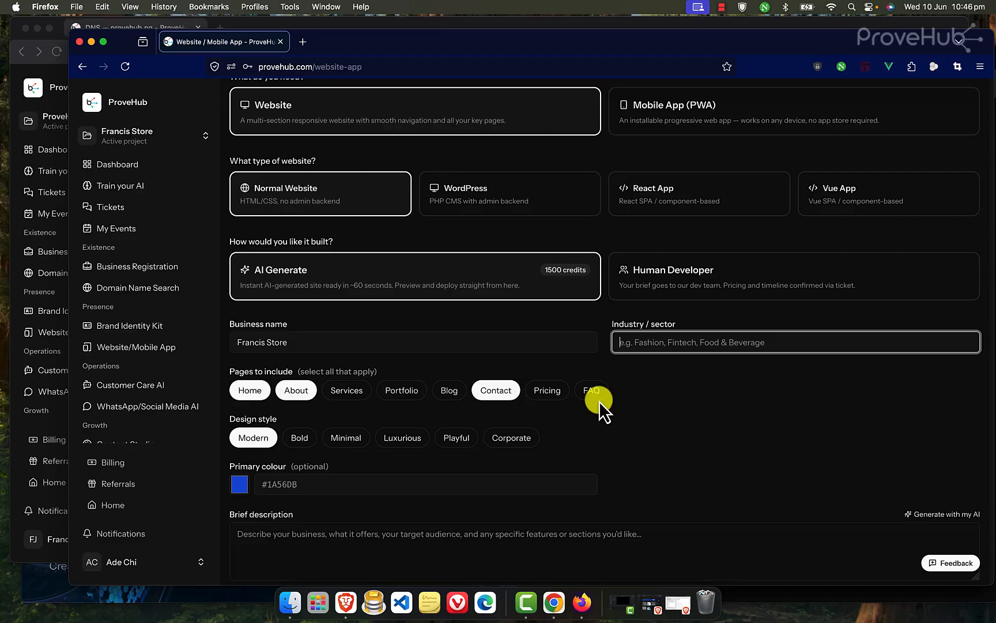
scroll(348, 425, "down", 1)
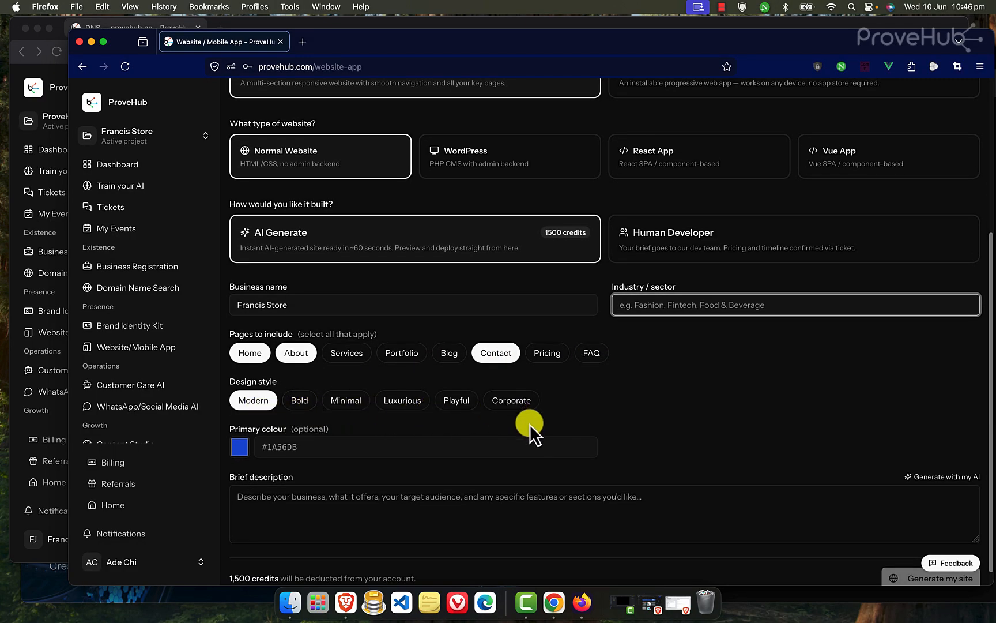
scroll(341, 467, "down", 1)
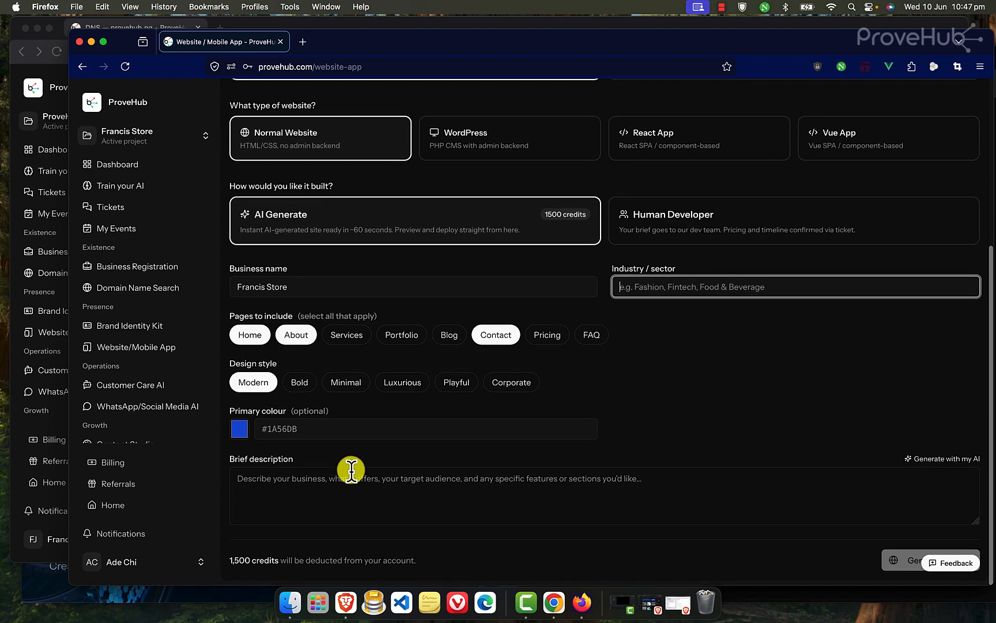
Set the website's industry to clothing and generate the brief description with AI.
left_click(296, 491)
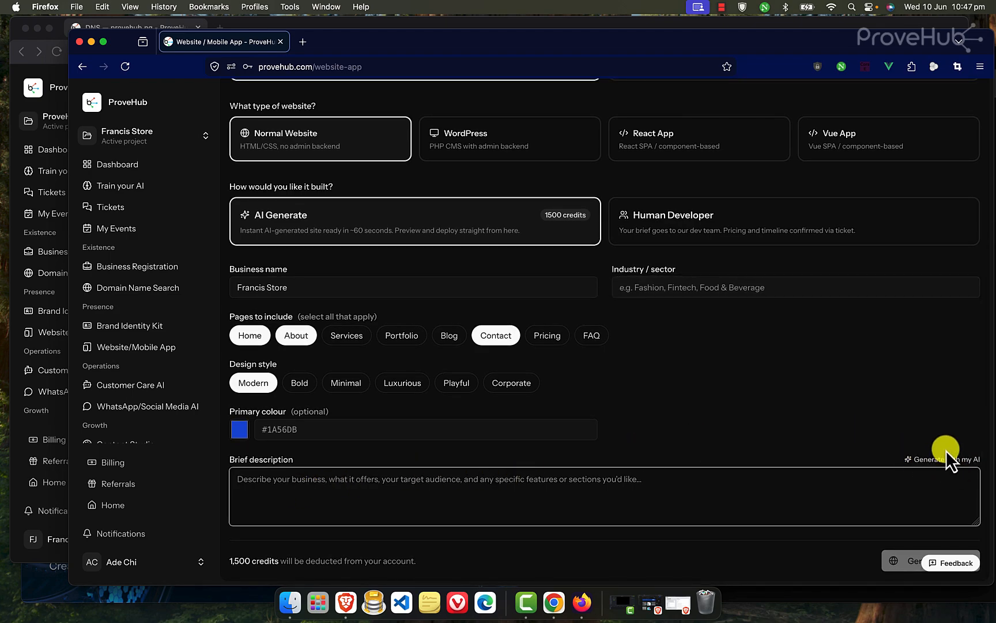
left_click(931, 462)
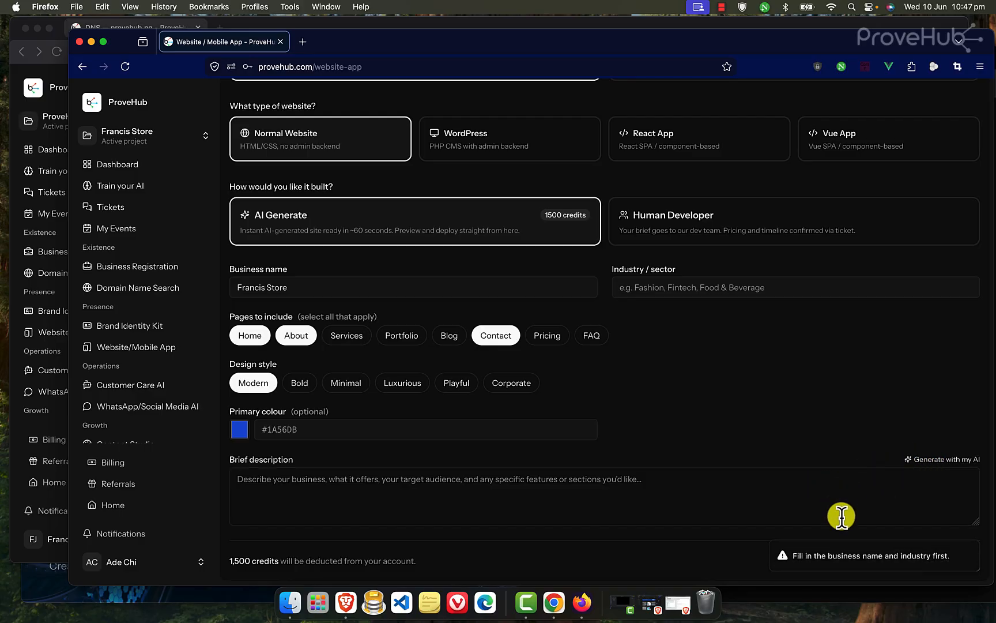
left_click(678, 286)
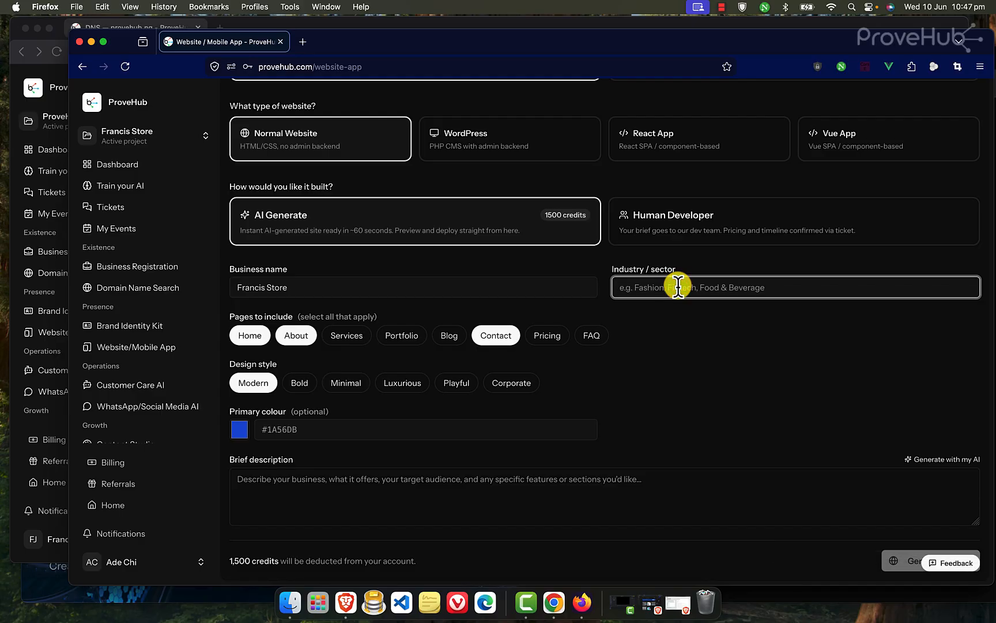
type("clothing")
left_click(919, 459)
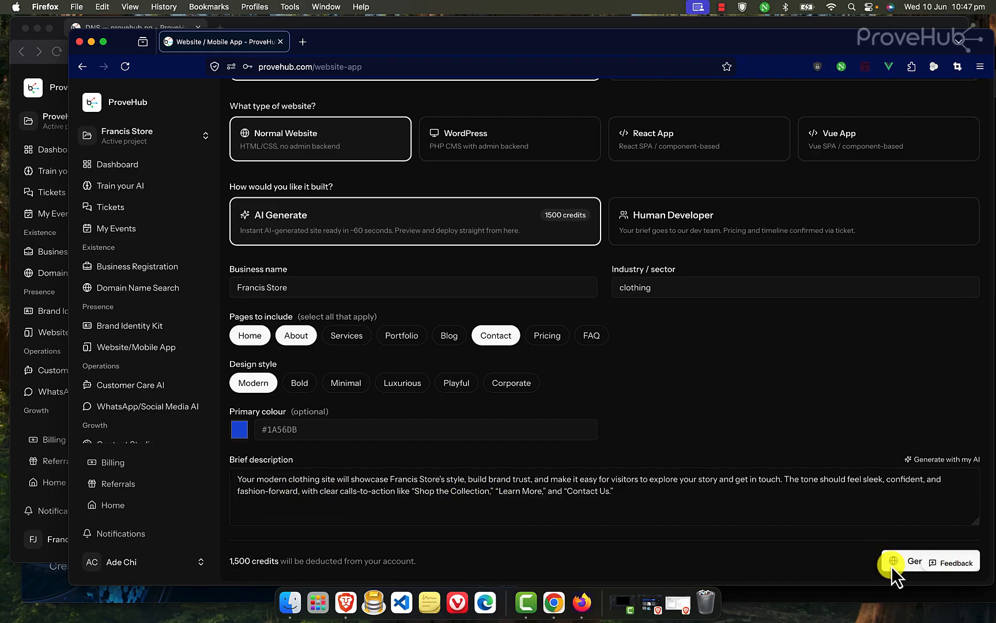
Choose Human Developer as the website's build method and review the completed brief.
scroll(878, 558, "up", 1)
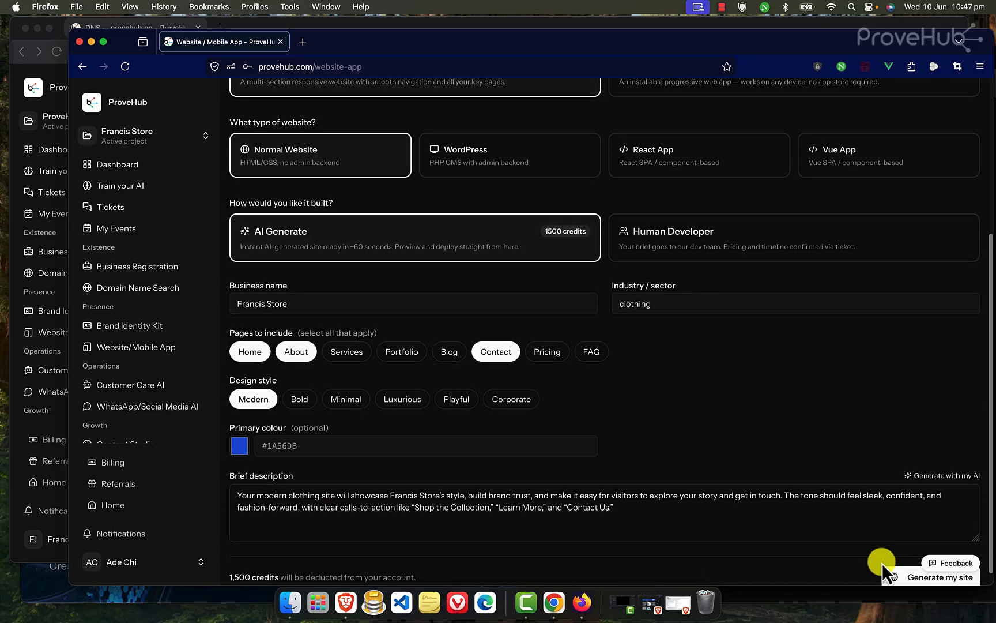
scroll(805, 442, "up", 5)
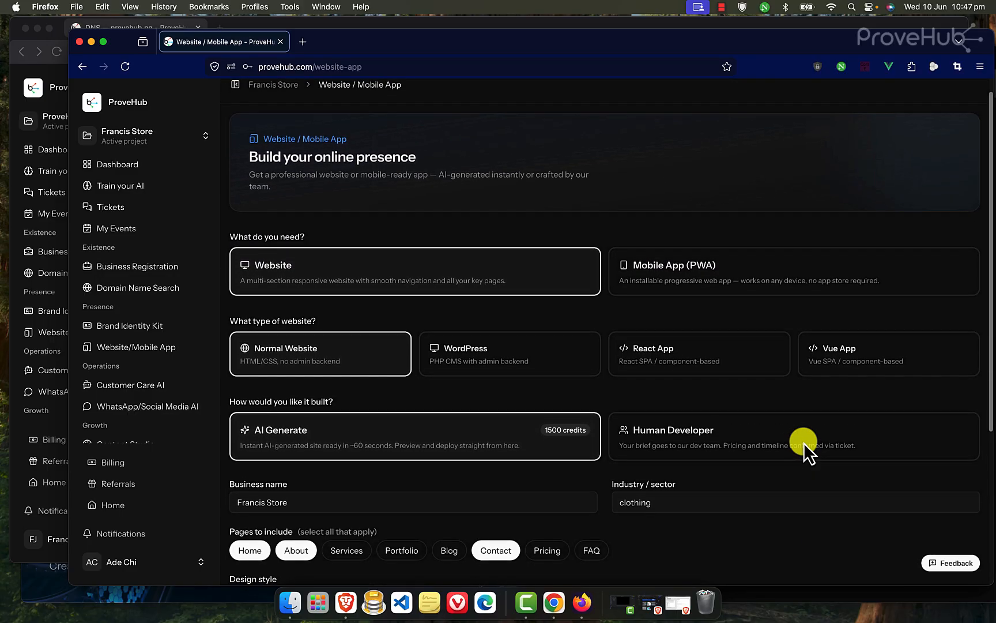
scroll(787, 432, "down", 2)
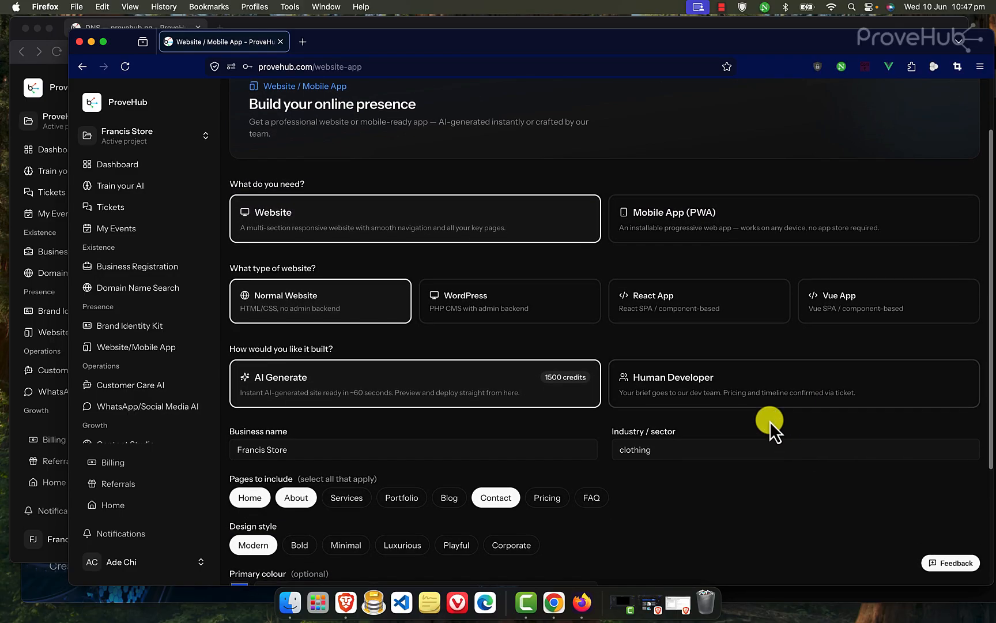
left_click(741, 397)
scroll(747, 425, "down", 3)
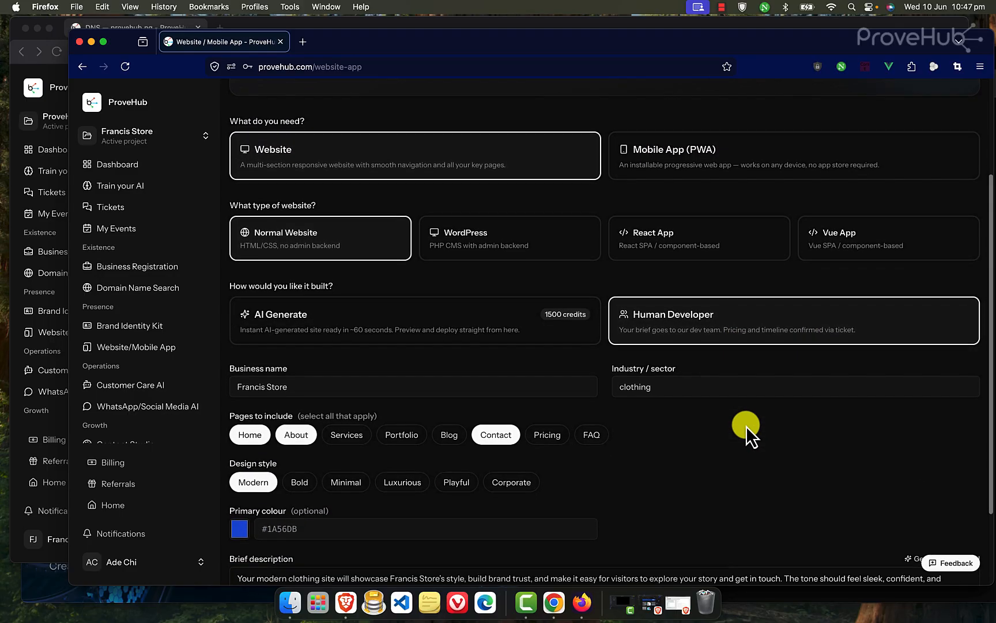
scroll(747, 425, "down", 3)
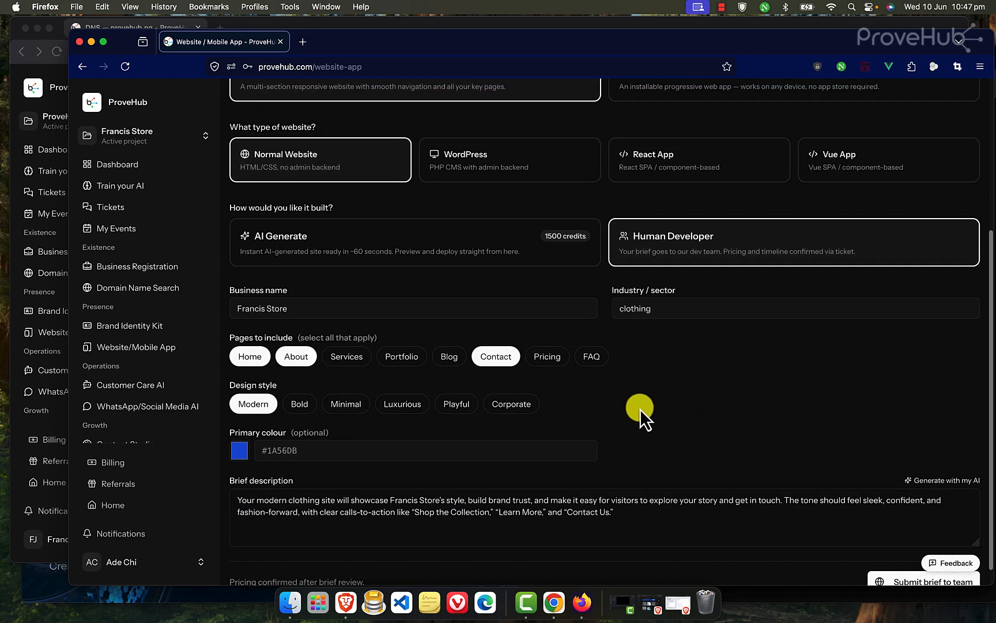
Switch to the Brave window, open the ProveHub project's Website/Mobile App page and preview the generated site in its mobile layout.
left_click(57, 73)
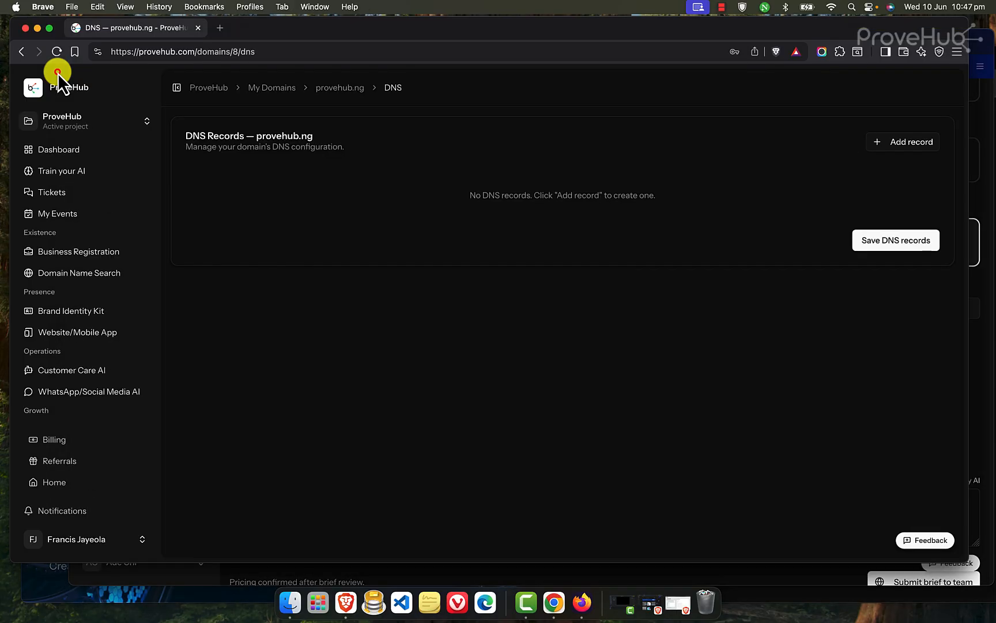
left_click(98, 333)
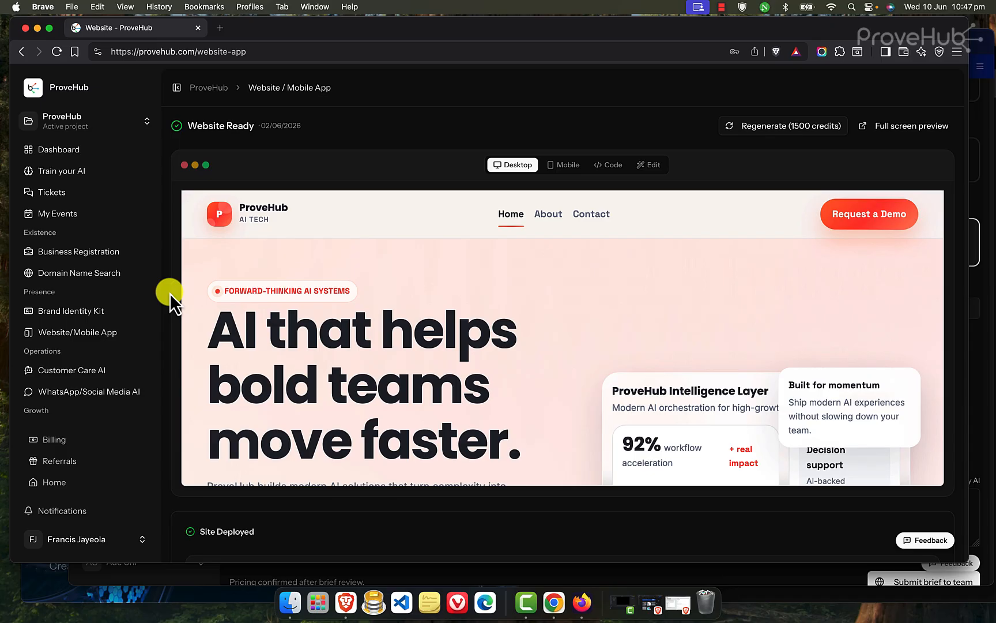
scroll(169, 292, "down", 1)
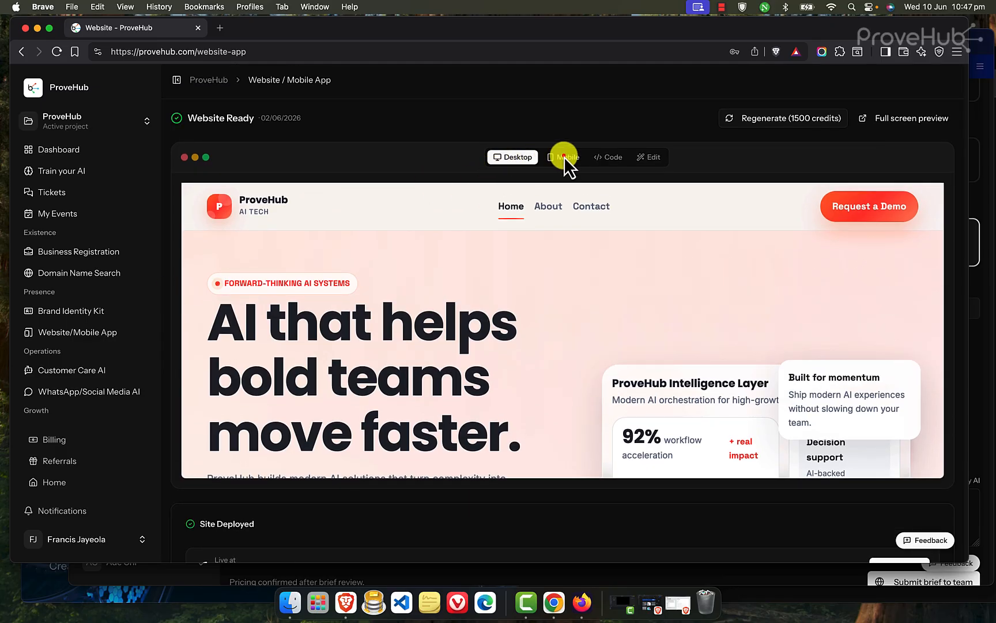
left_click(563, 156)
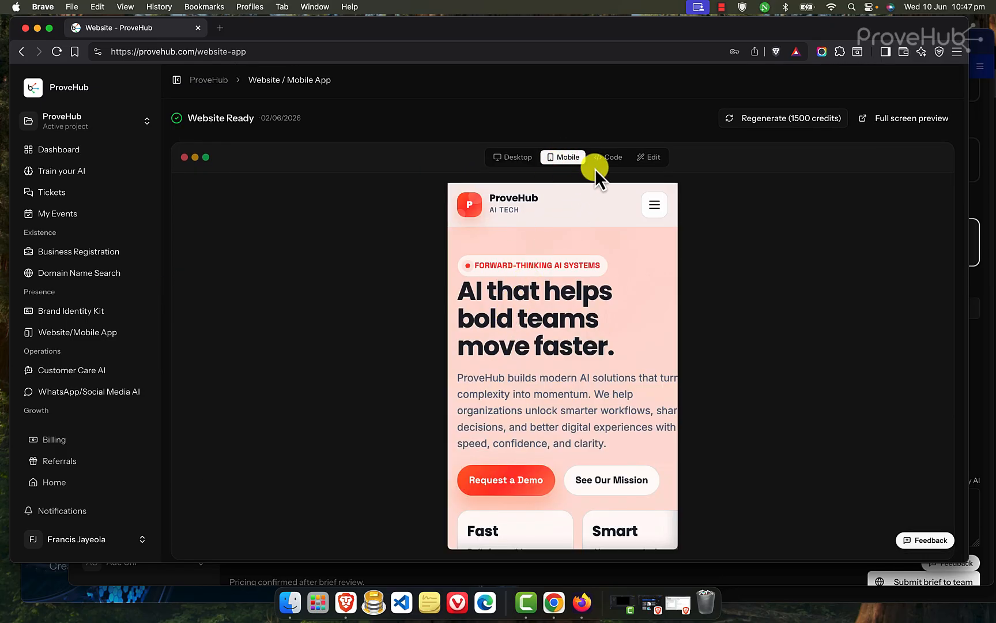
Open the site's index.html code, add a period after the h3 rule's closing brace and save the code.
left_click(604, 158)
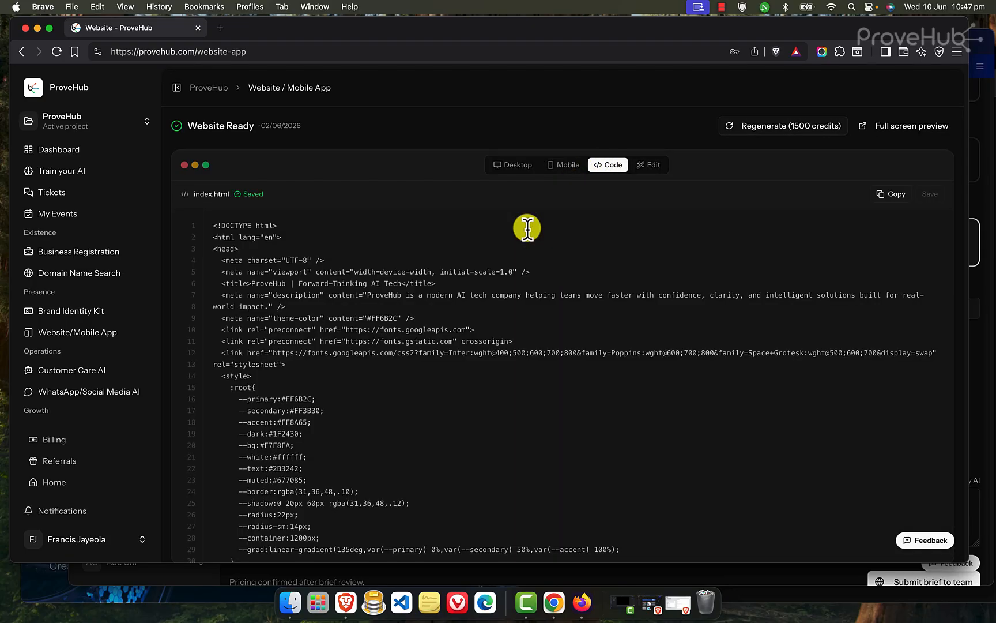
scroll(338, 363, "down", 3)
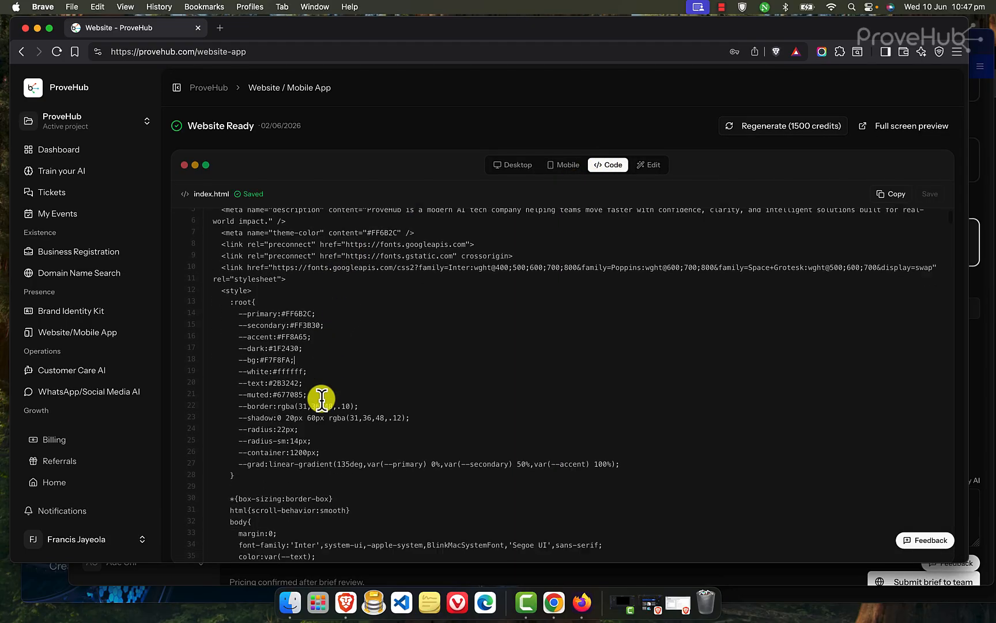
scroll(321, 398, "down", 15)
left_click(339, 438)
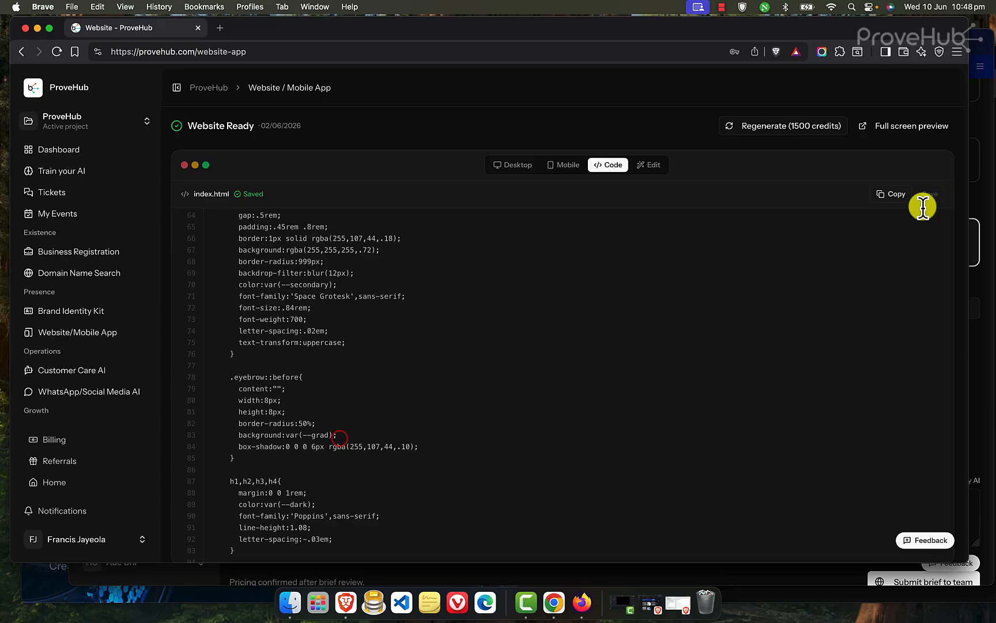
scroll(369, 439, "down", 6)
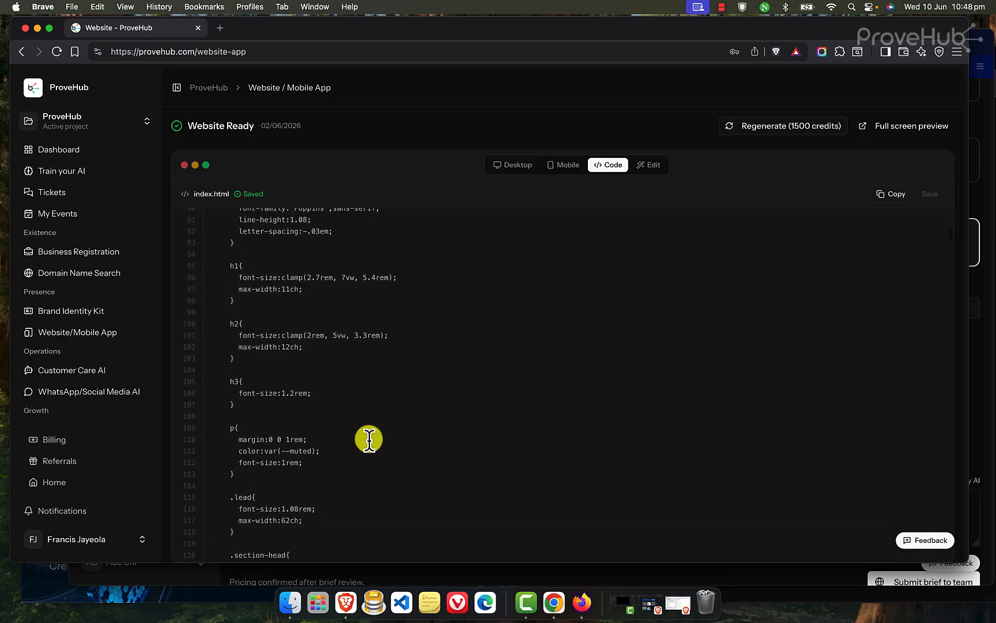
left_click(260, 406)
type(".")
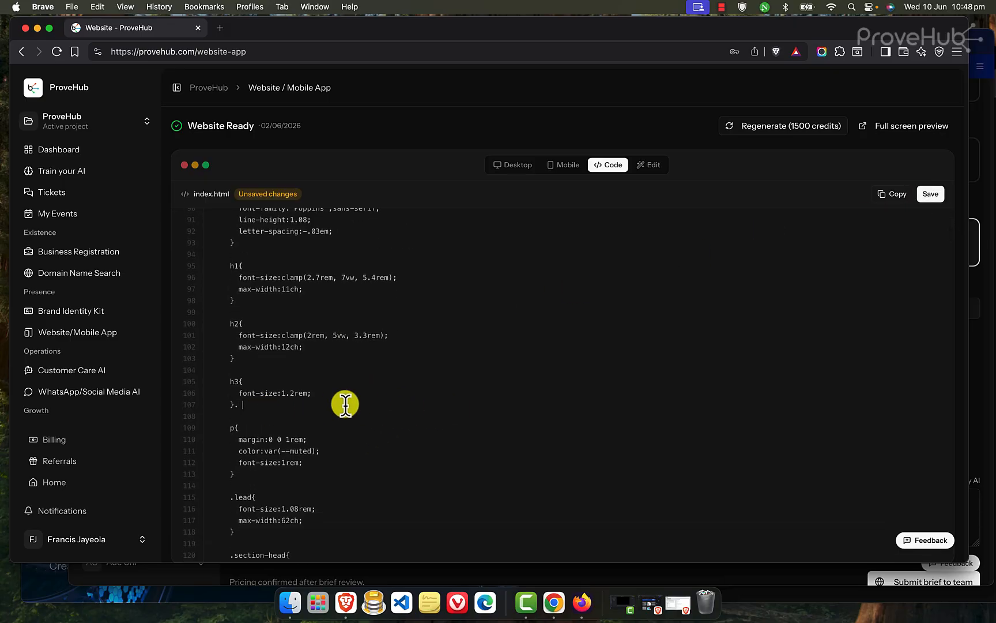
left_click(928, 195)
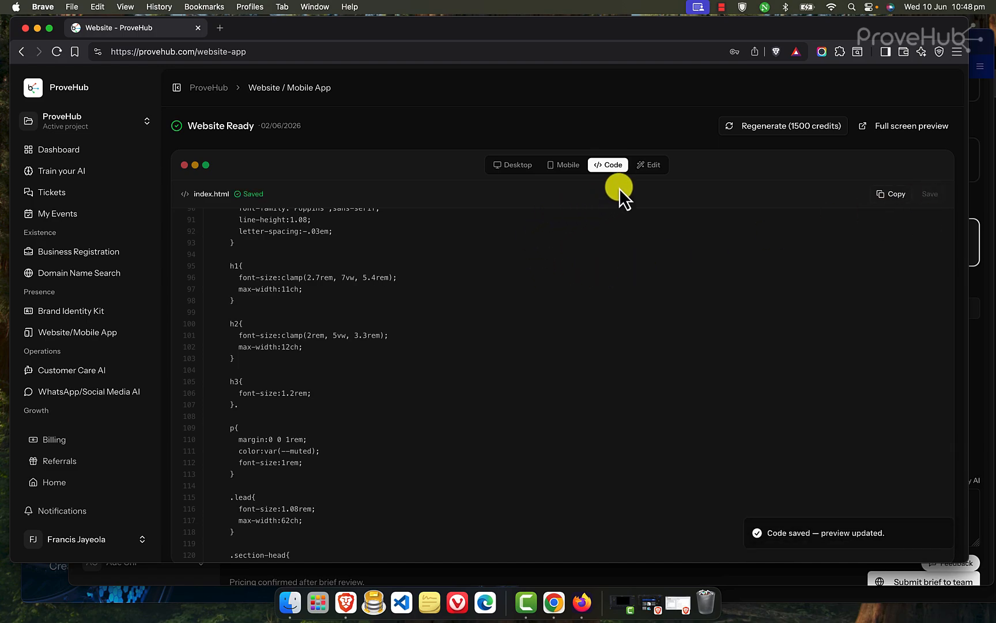
Preview the site full screen, return to the builder and examine the AI edit form with its cost and change request field.
left_click(895, 134)
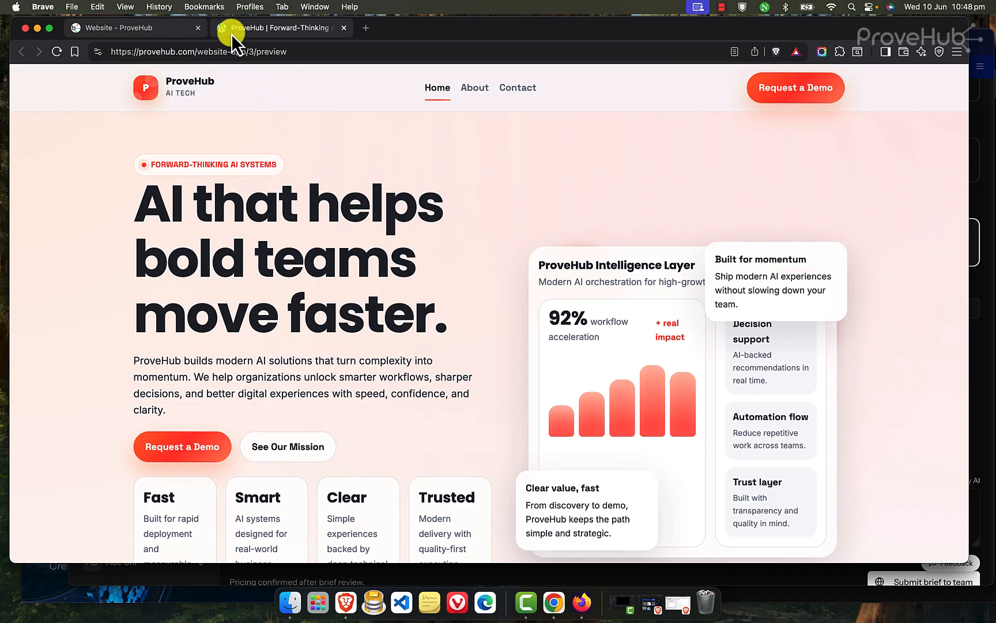
left_click(147, 28)
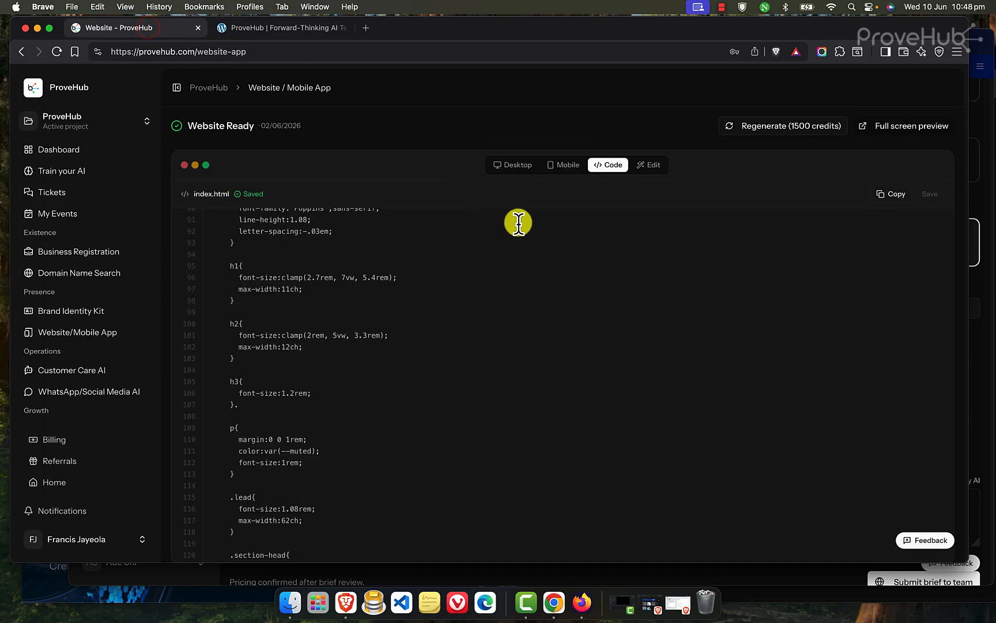
left_click(644, 169)
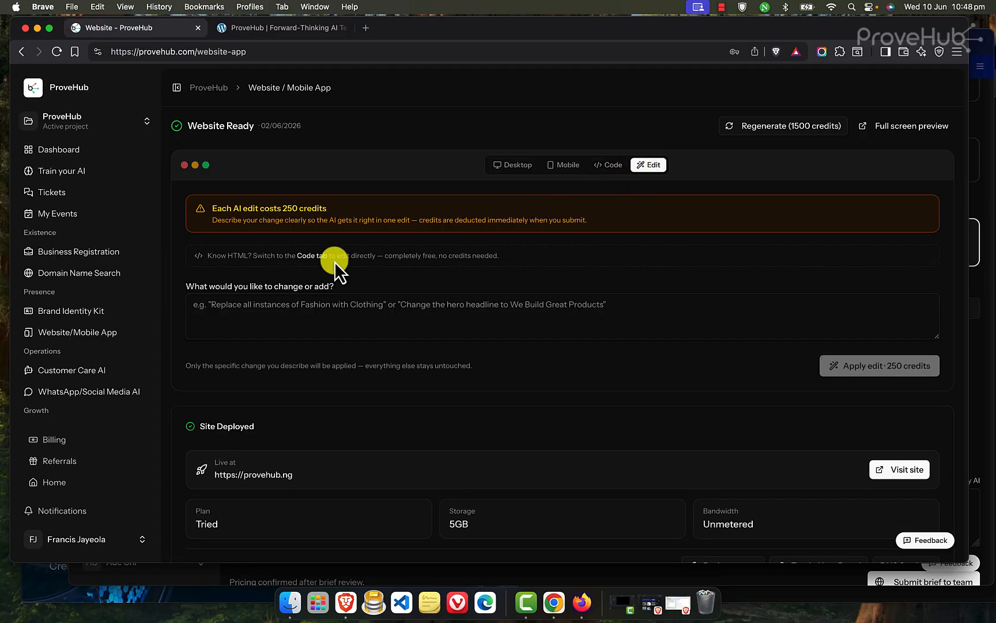
scroll(366, 322, "down", 1)
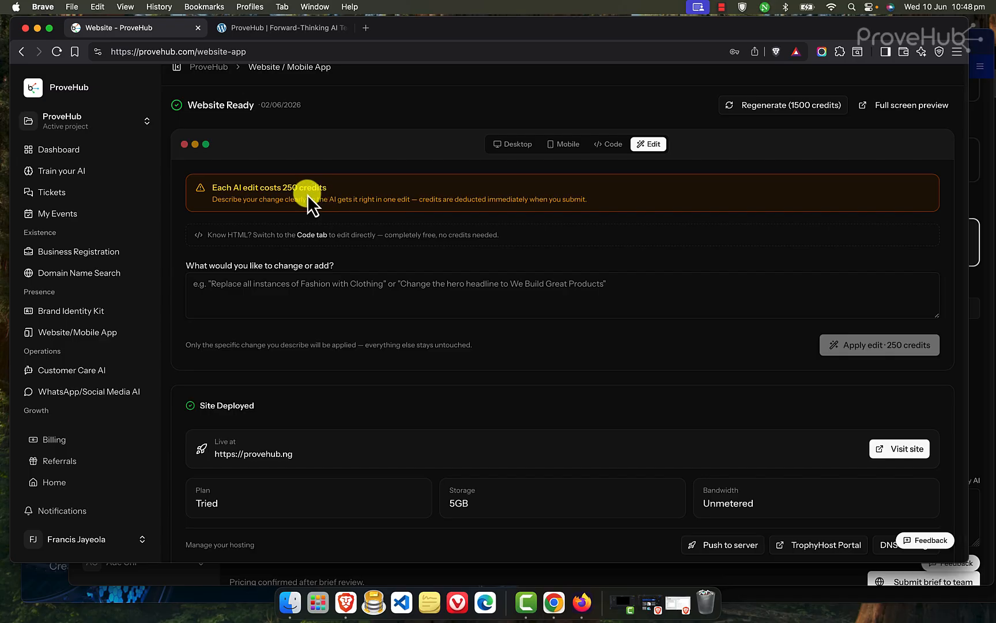
left_click(279, 293)
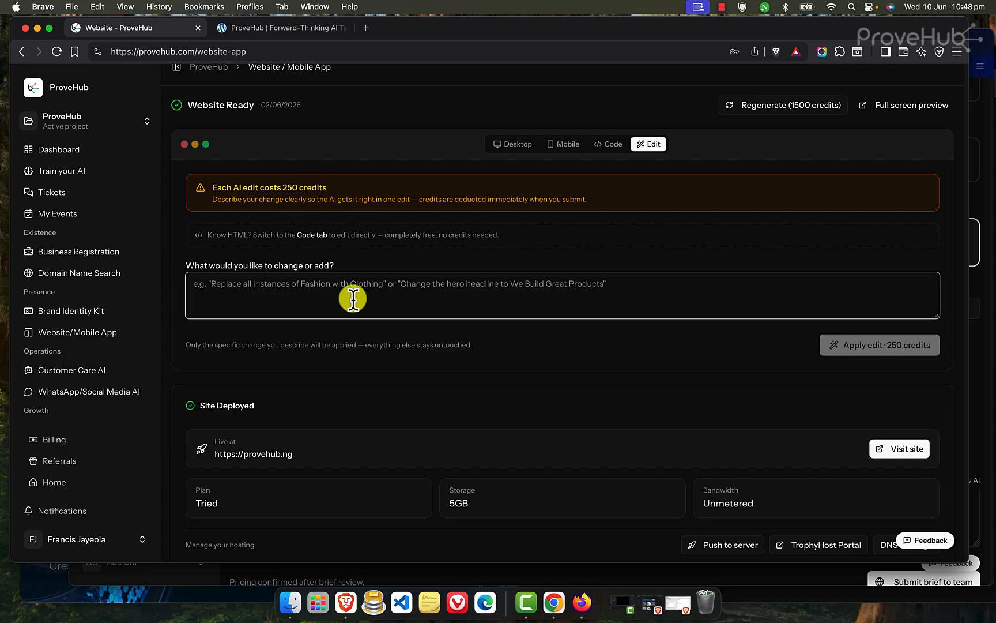
scroll(414, 301, "down", 1)
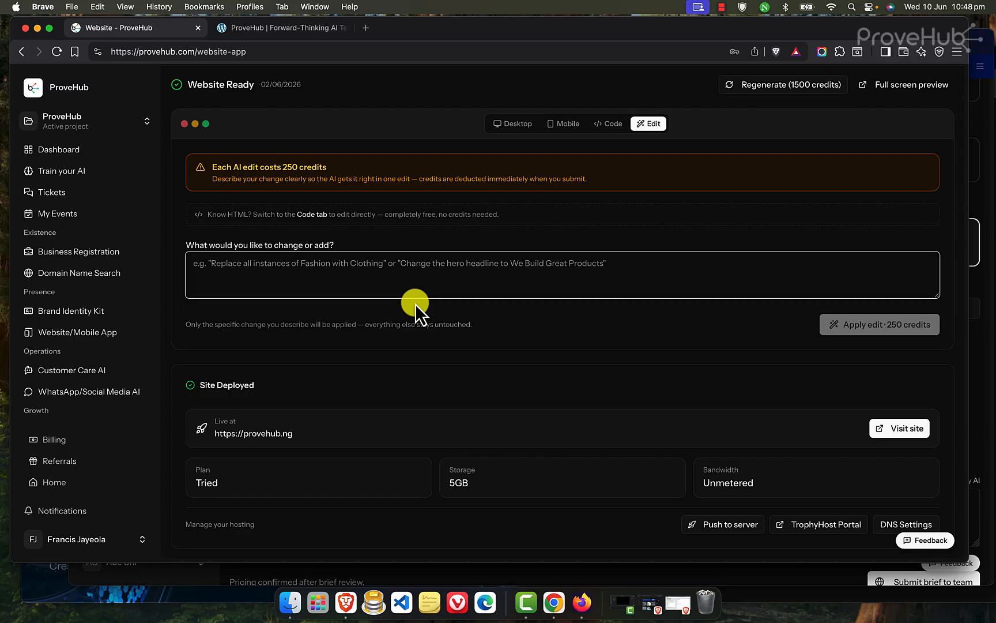
Open the account settings and set the appearance to Light.
left_click(119, 544)
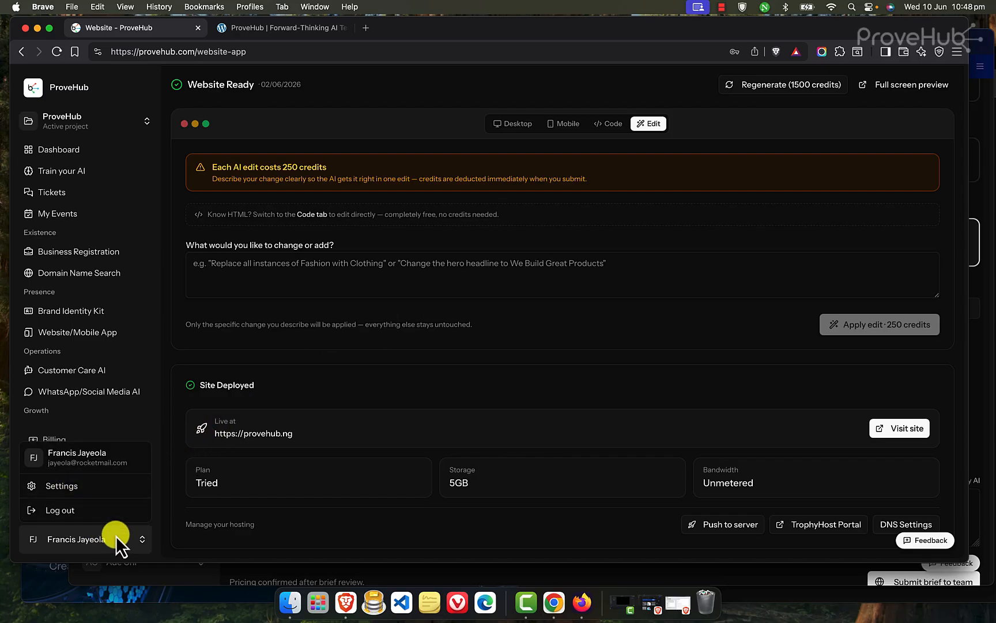
left_click(130, 542)
left_click(128, 545)
left_click(87, 487)
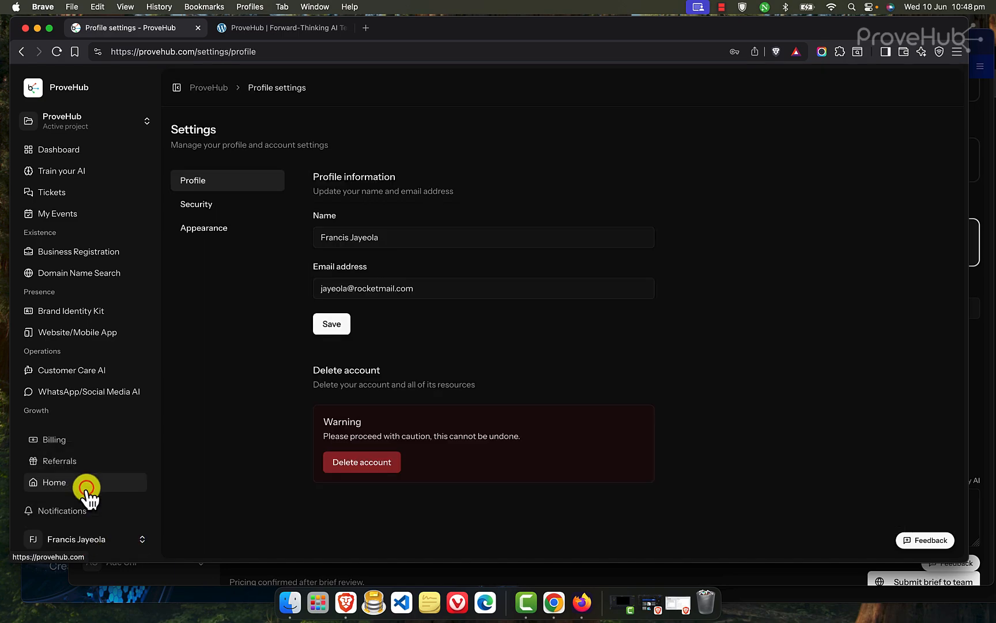
left_click(223, 233)
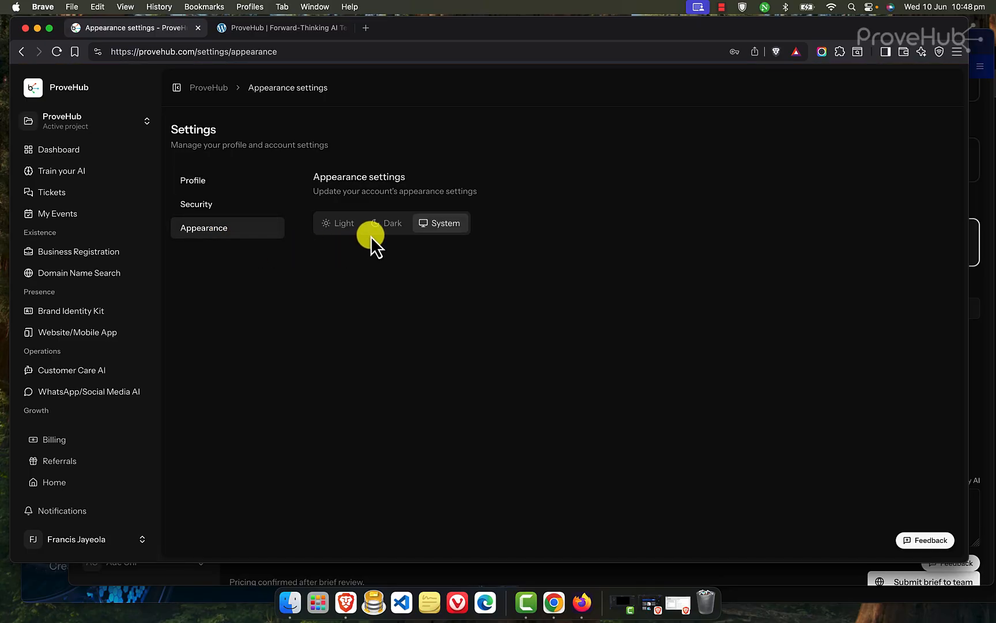
left_click(345, 226)
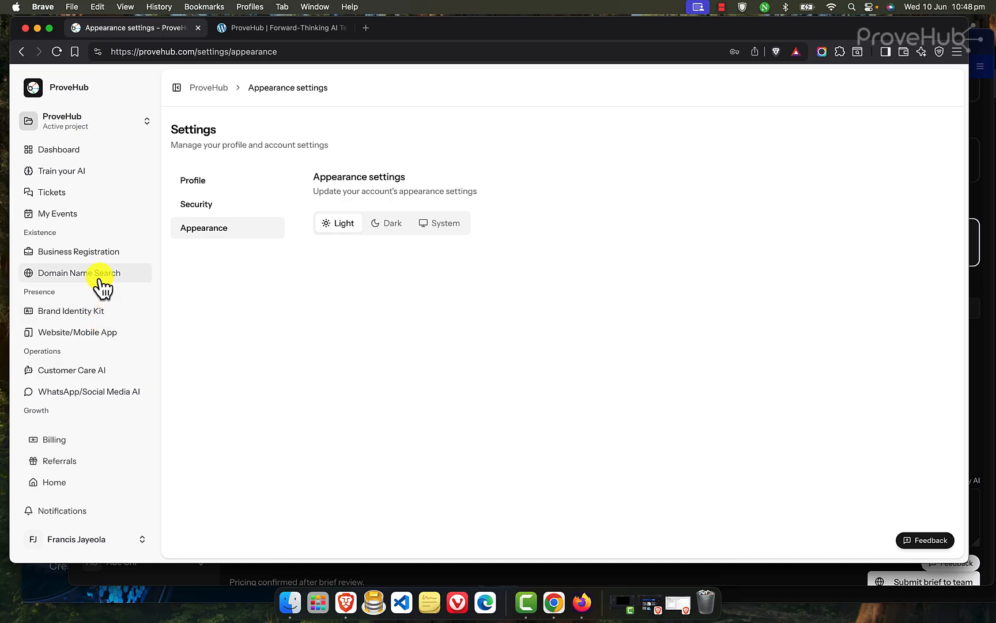
Return to the Website/Mobile App page, review the deployed site's hosting details and push the site to the server.
left_click(92, 335)
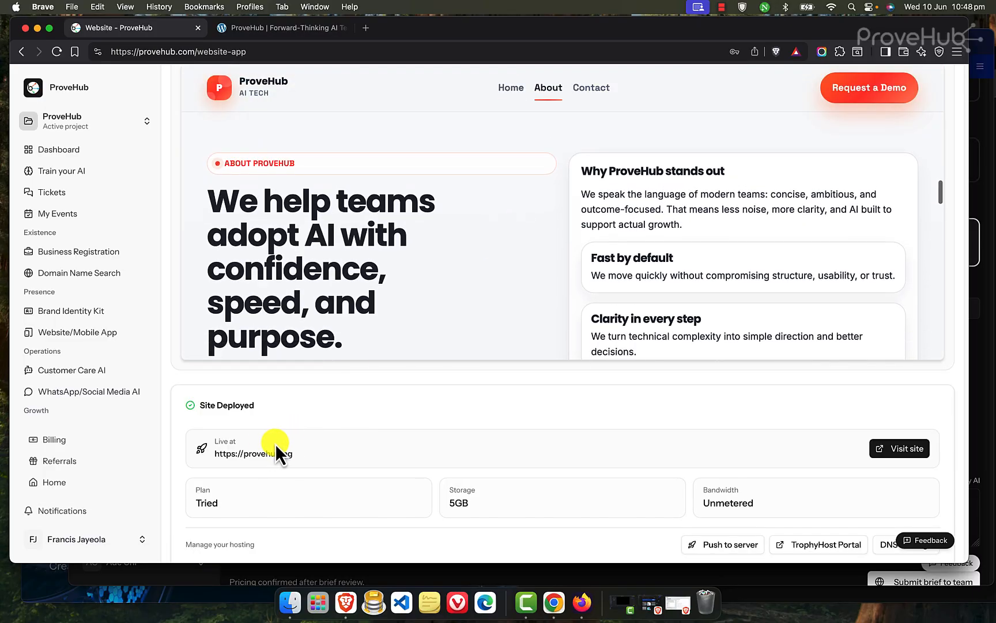
scroll(188, 419, "down", 1)
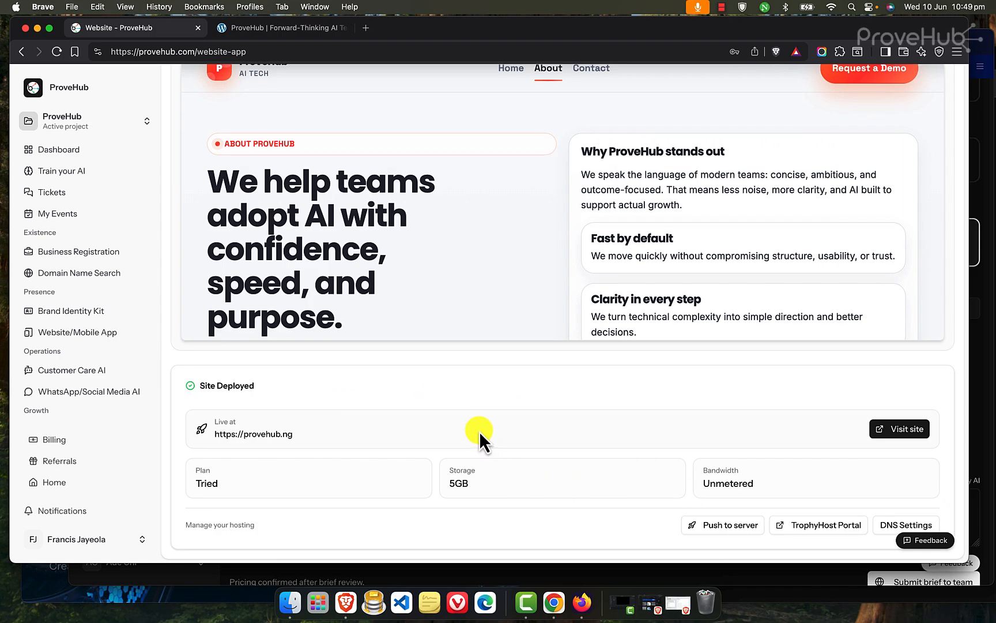
scroll(480, 431, "up", 2)
scroll(589, 389, "down", 2)
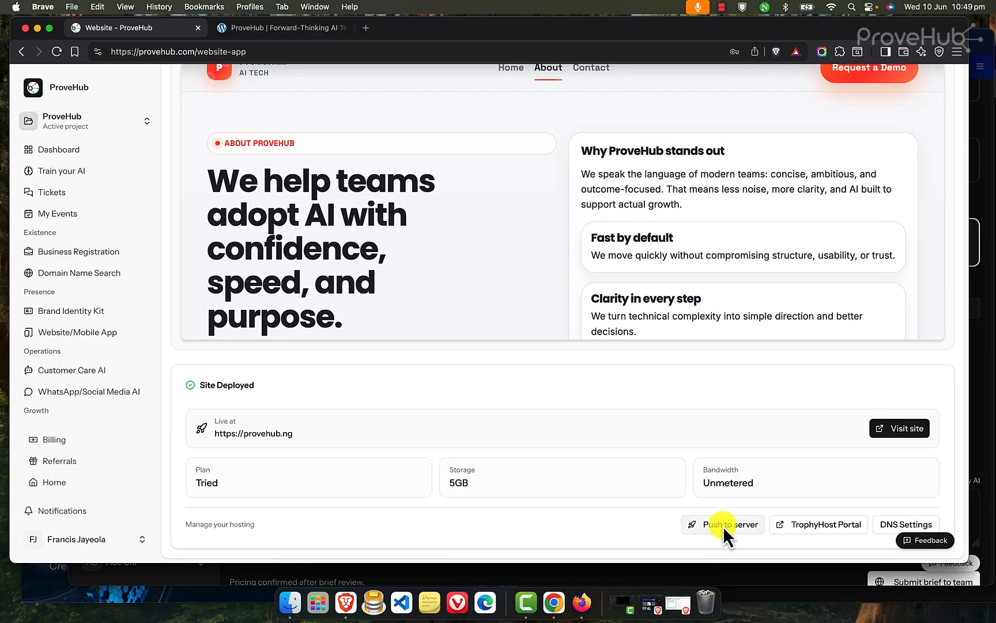
left_click(723, 524)
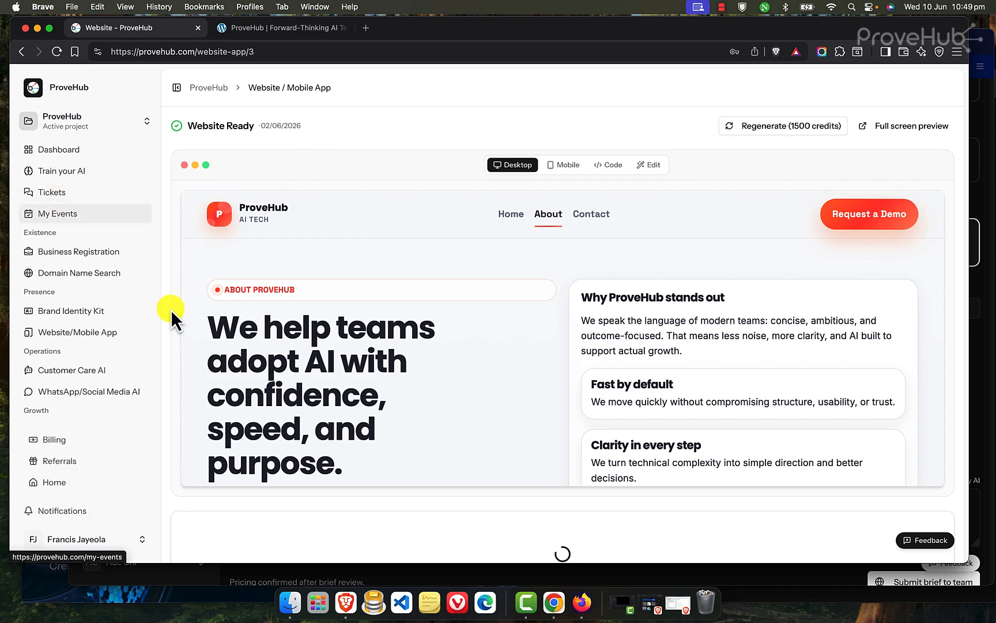
scroll(169, 311, "down", 3)
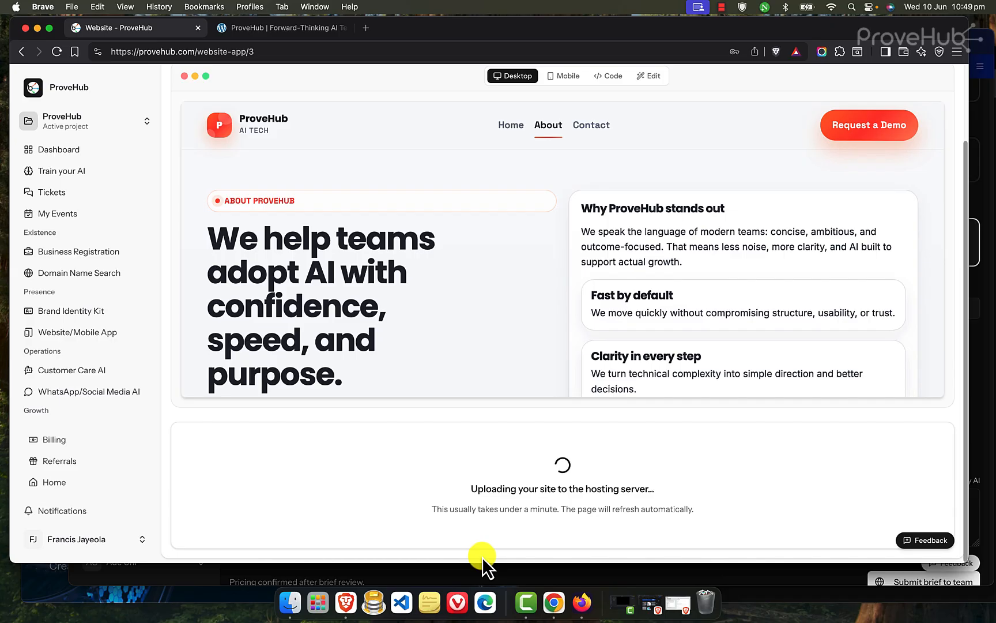
Switch to the Firefox window, open Customer Care AI for Francis Store and activate its AI Chat Agent.
left_click(223, 576)
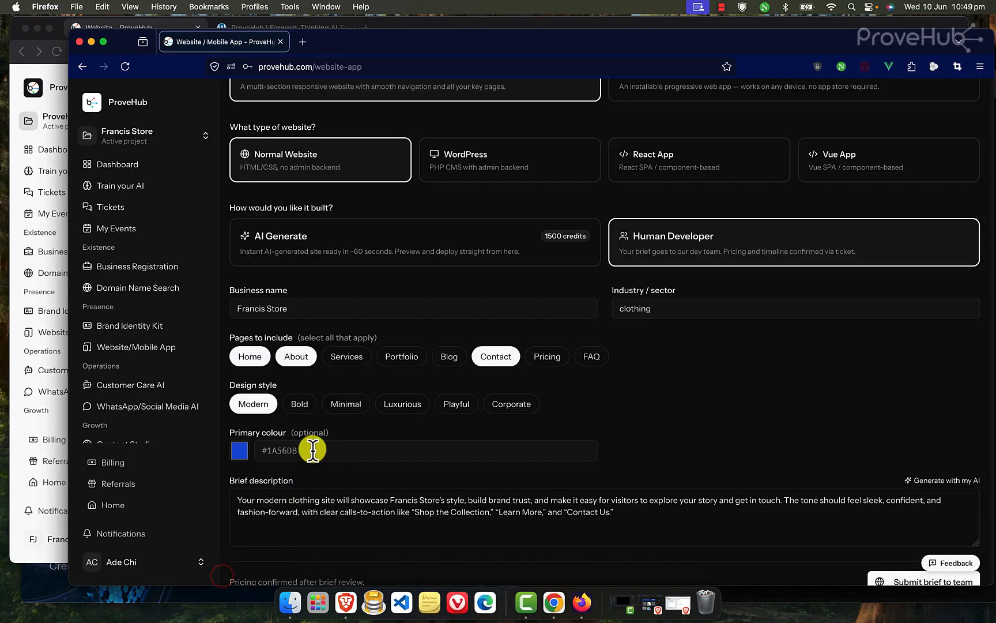
scroll(123, 360, "down", 2)
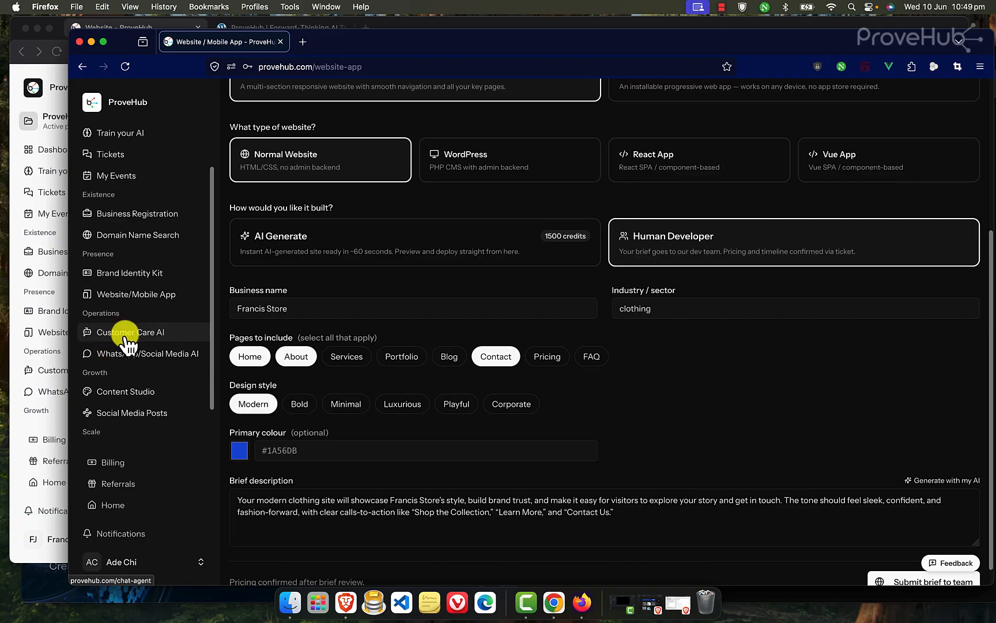
left_click(125, 338)
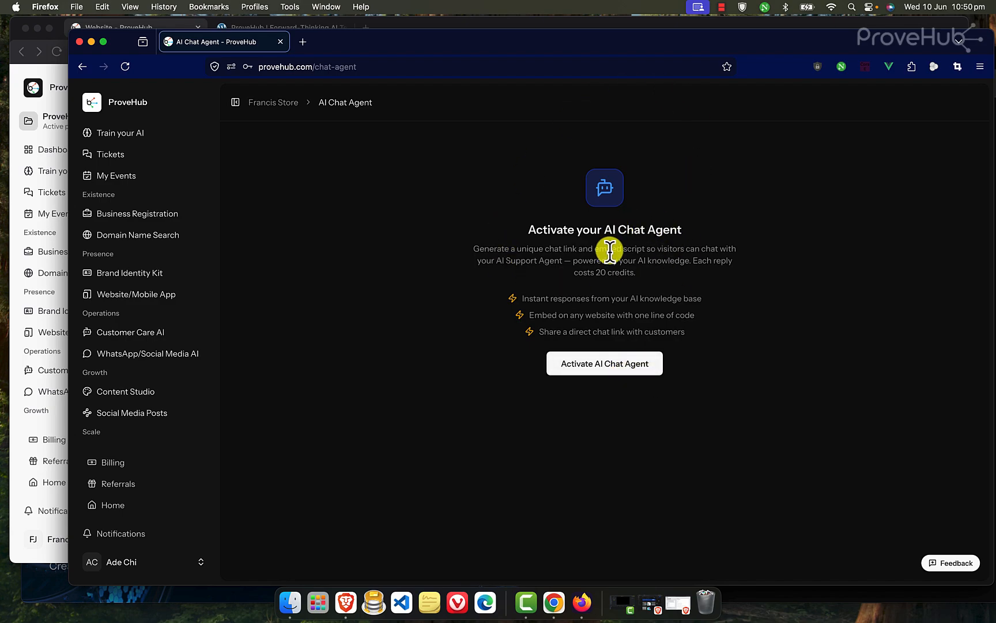
left_click(644, 370)
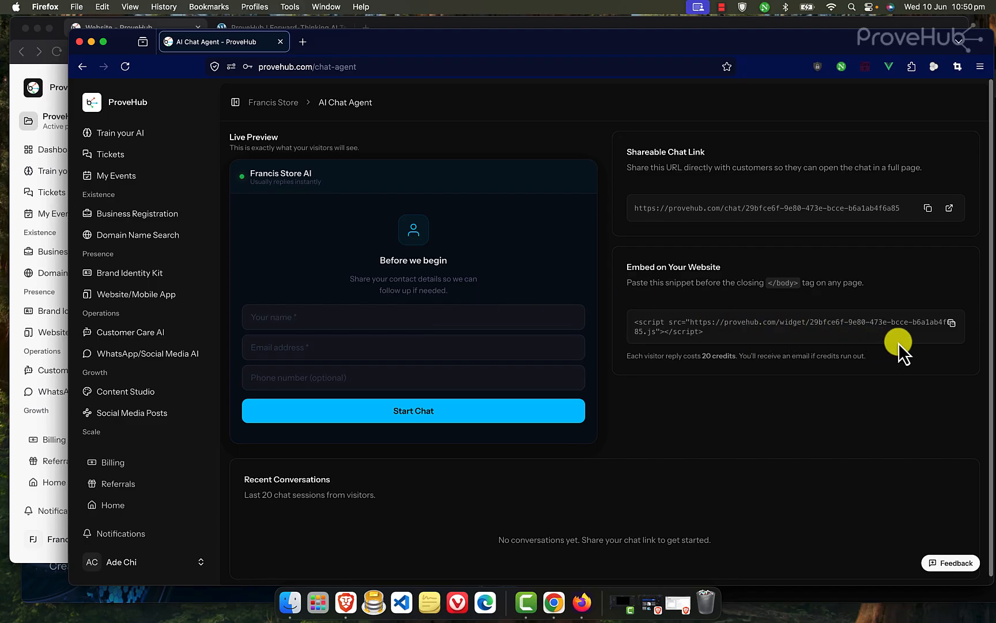
Copy the chat agent's website embed script, view the shareable chat link's full page and return to the AI Chat Agent page.
left_click(953, 324)
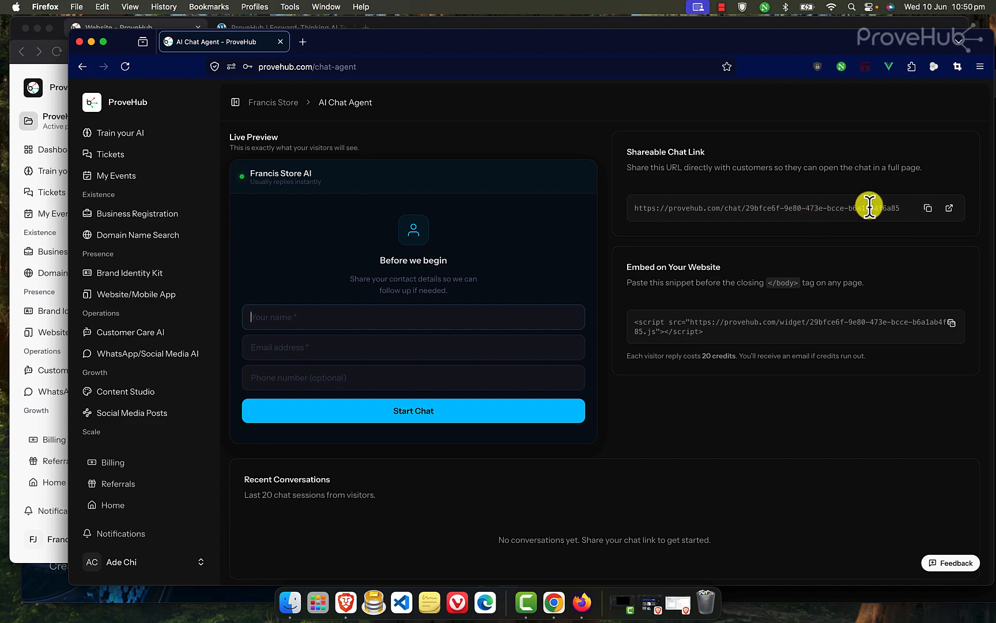
left_click(946, 208)
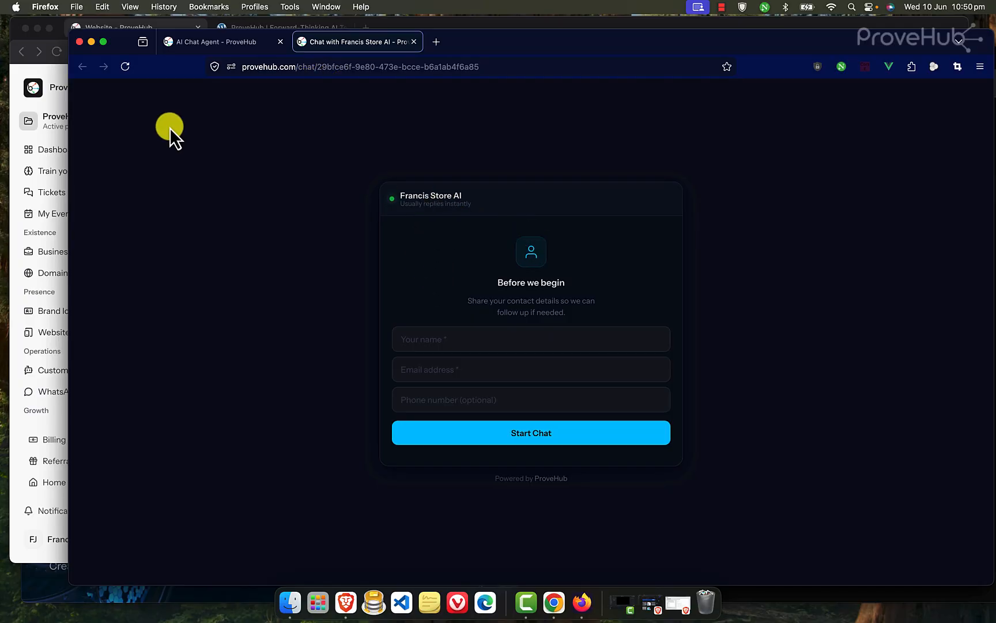
left_click(244, 45)
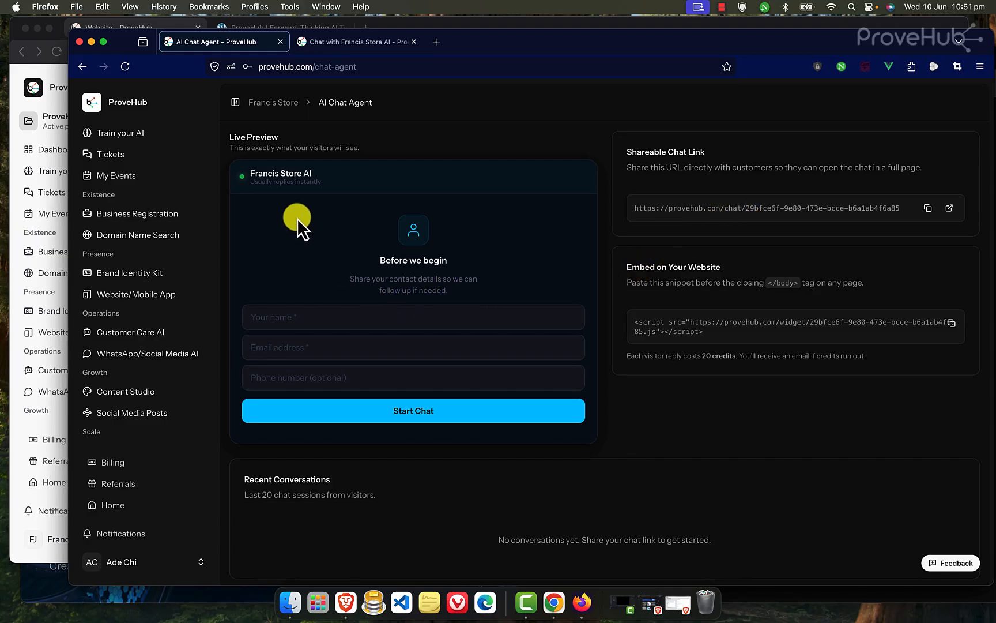
Open the WhatsApp/Social Media AI page, review the available channels and open the Facebook Page connection form.
left_click(157, 366)
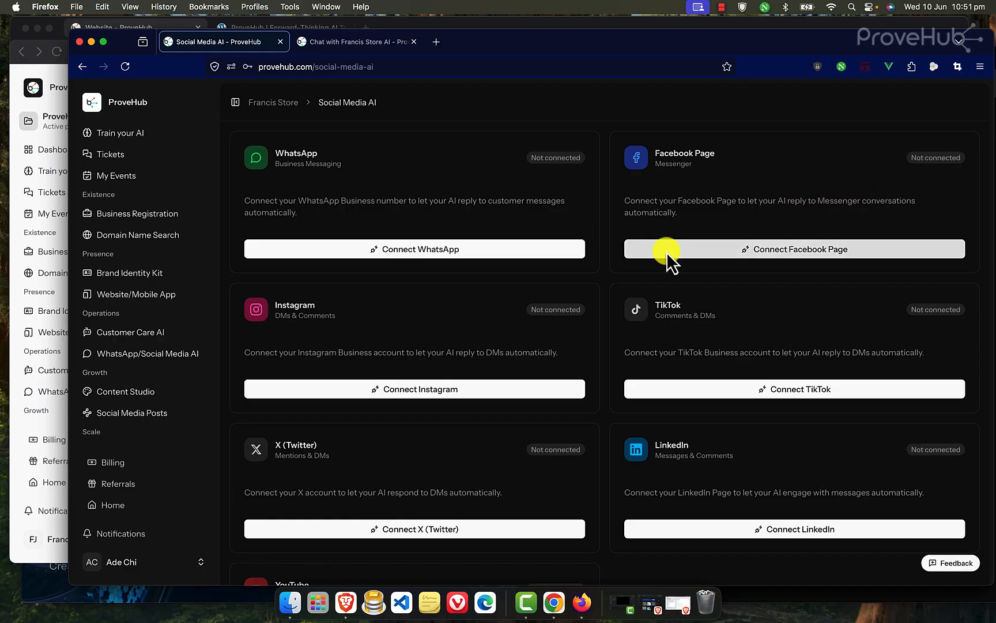
scroll(666, 252, "down", 2)
scroll(667, 252, "up", 2)
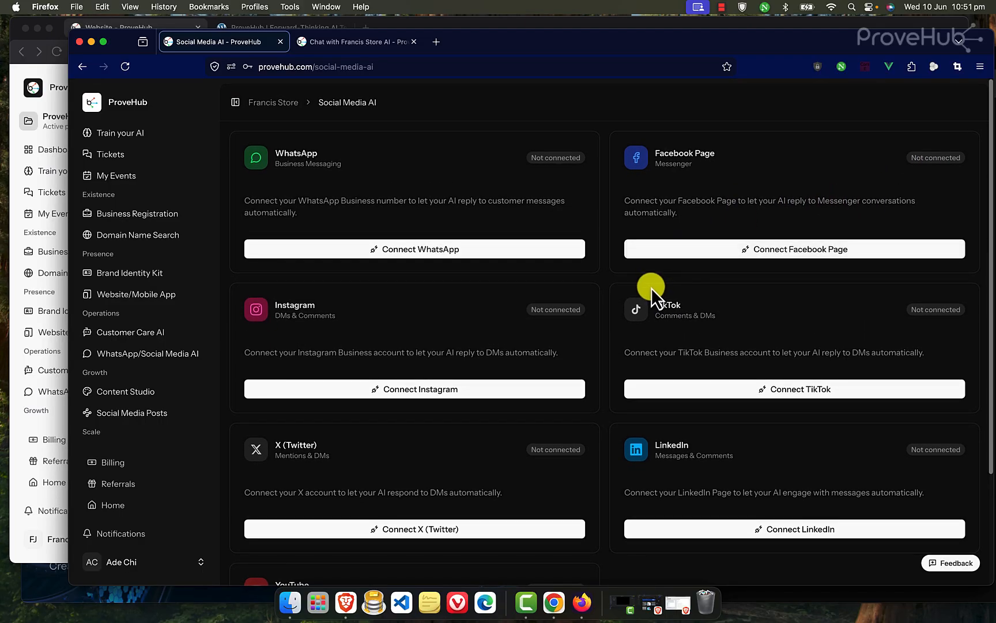
left_click(767, 253)
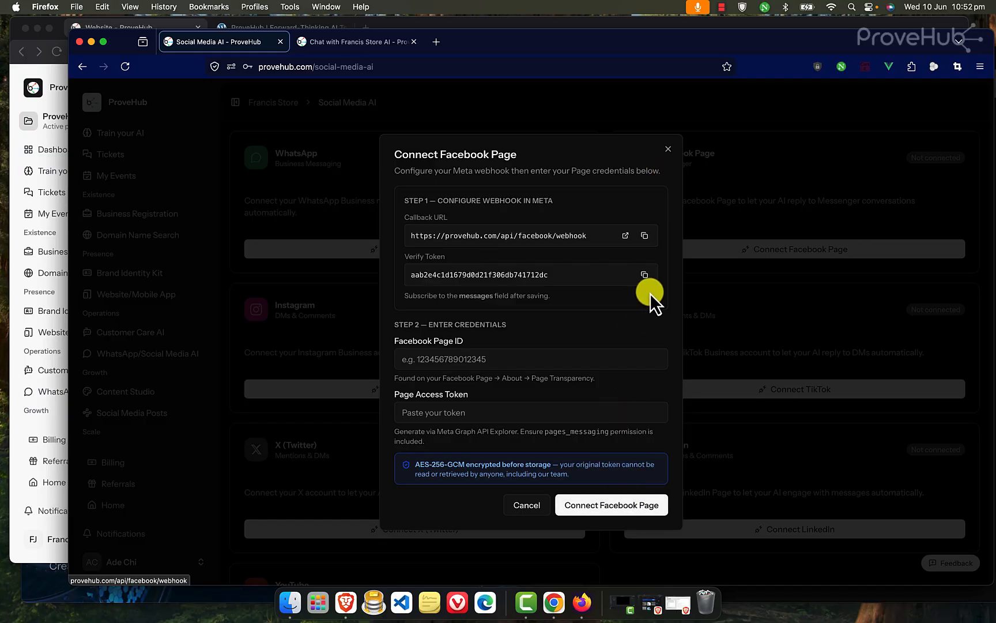
Close the Facebook Page connection form and open the X (Twitter) connection form.
left_click(669, 149)
scroll(445, 358, "down", 5)
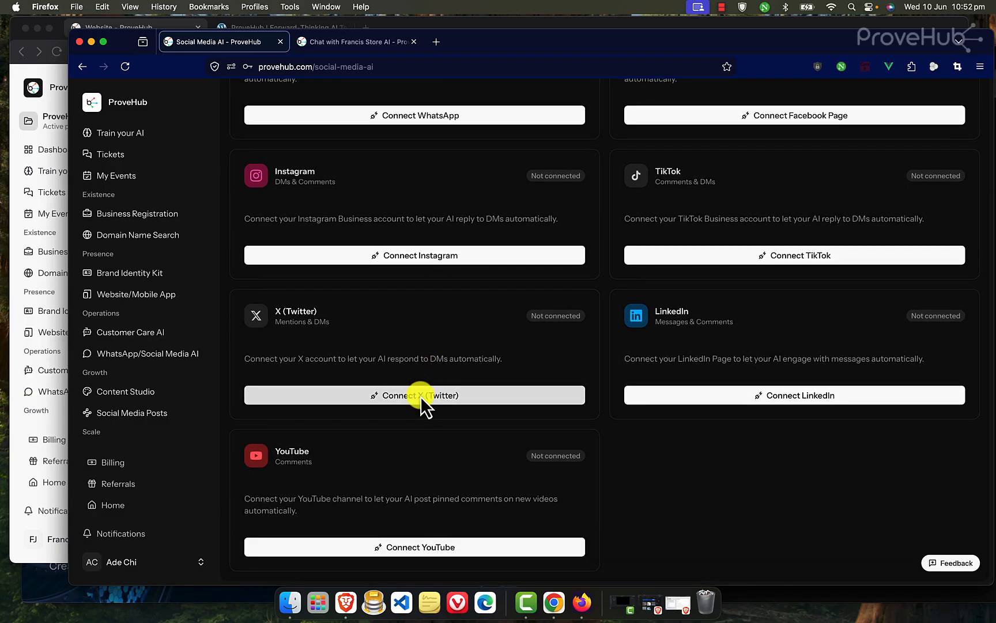
left_click(422, 397)
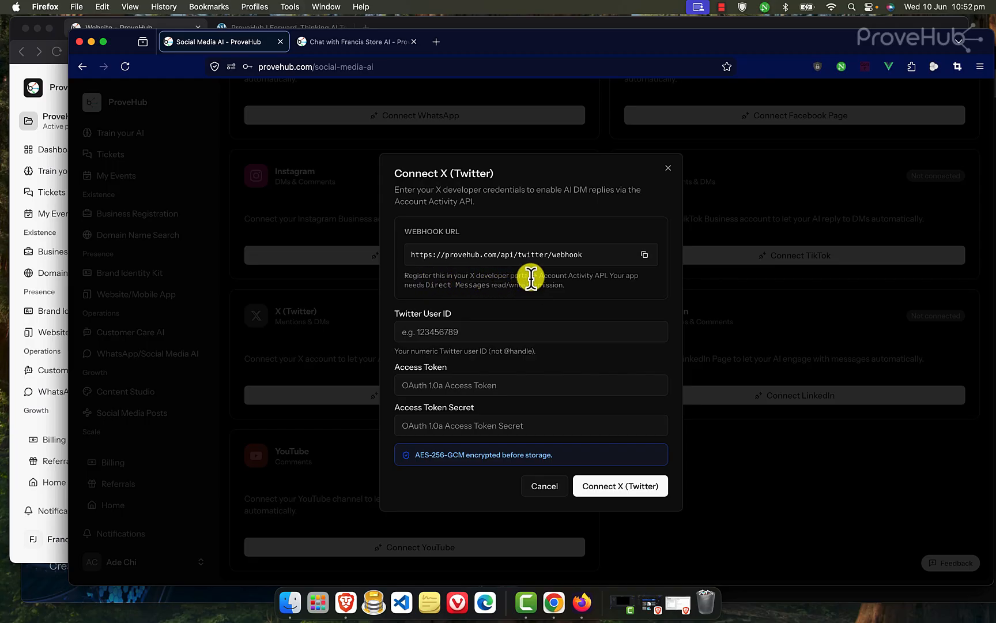
Search Google for "X developer portal" from the webhook instructions and open the X Developer Platform site.
left_click_drag(531, 277, 469, 276)
right_click(488, 277)
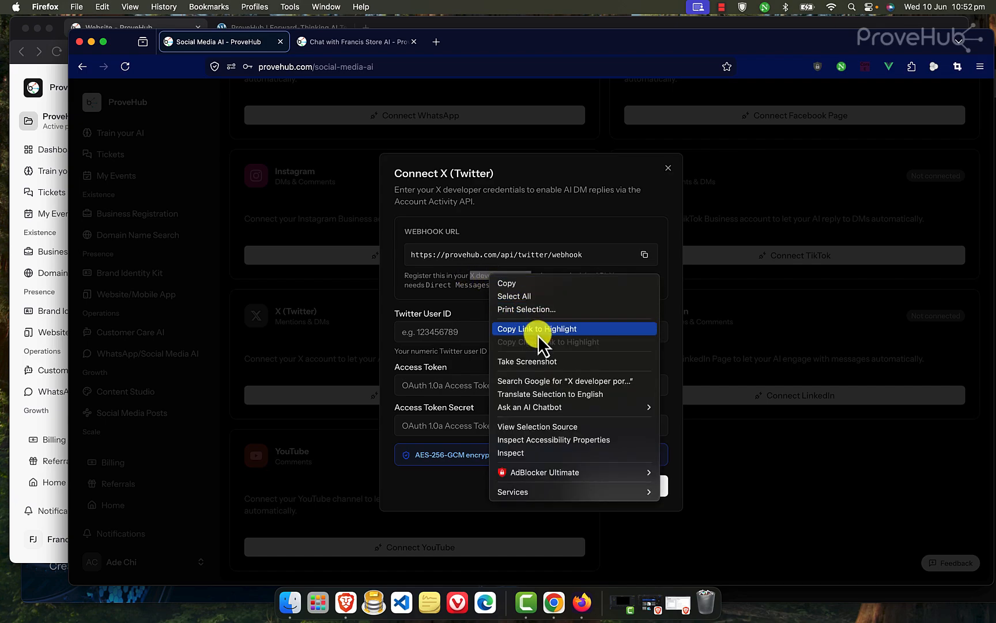
left_click(535, 382)
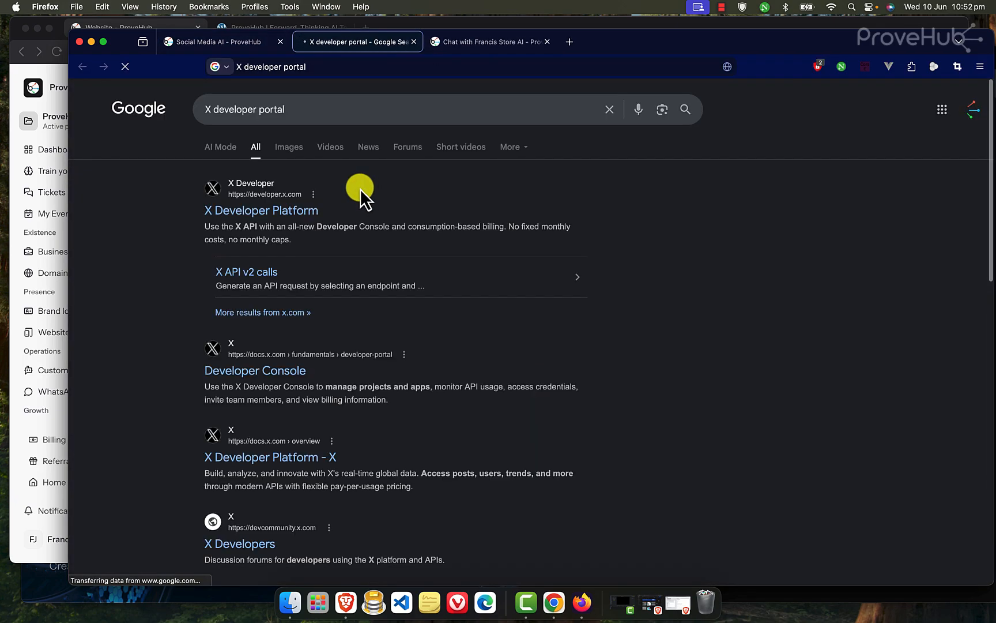
left_click(292, 212)
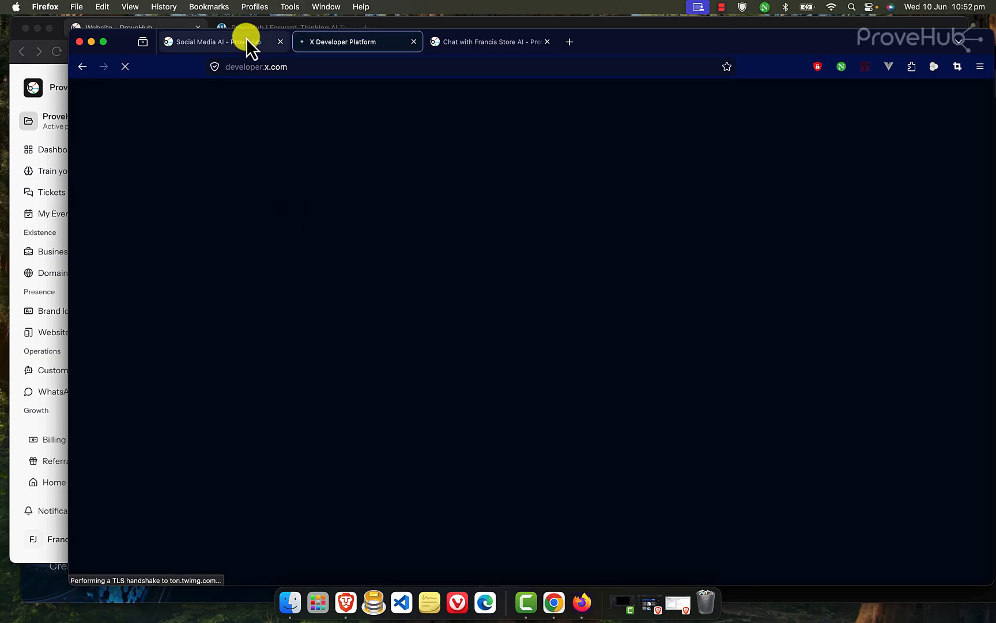
Compare the X (Twitter) connection form with the X Developer Platform page, then close the form without connecting.
mouse_move(241, 41)
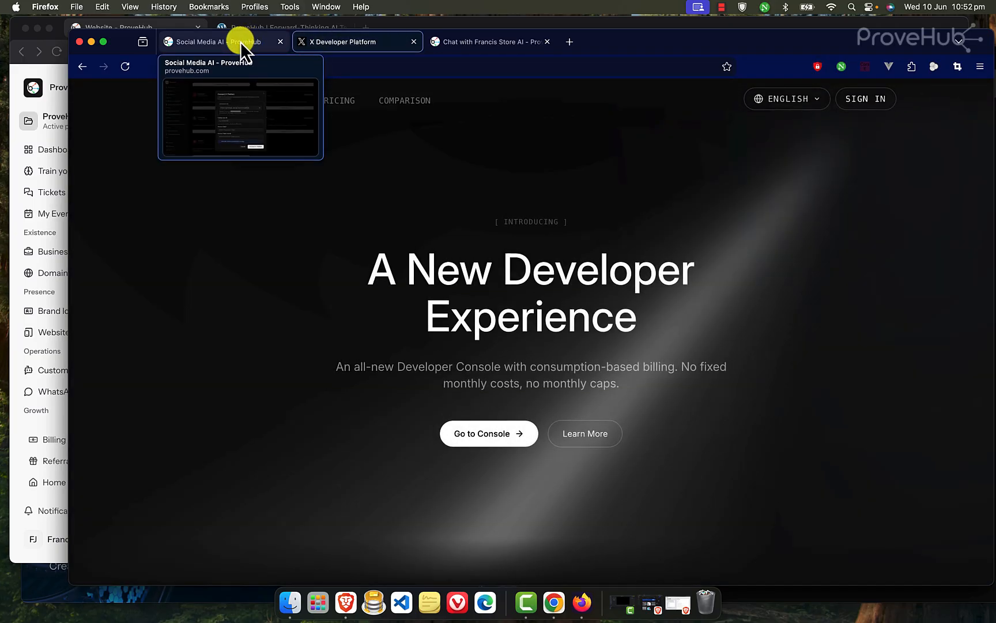
left_click(240, 41)
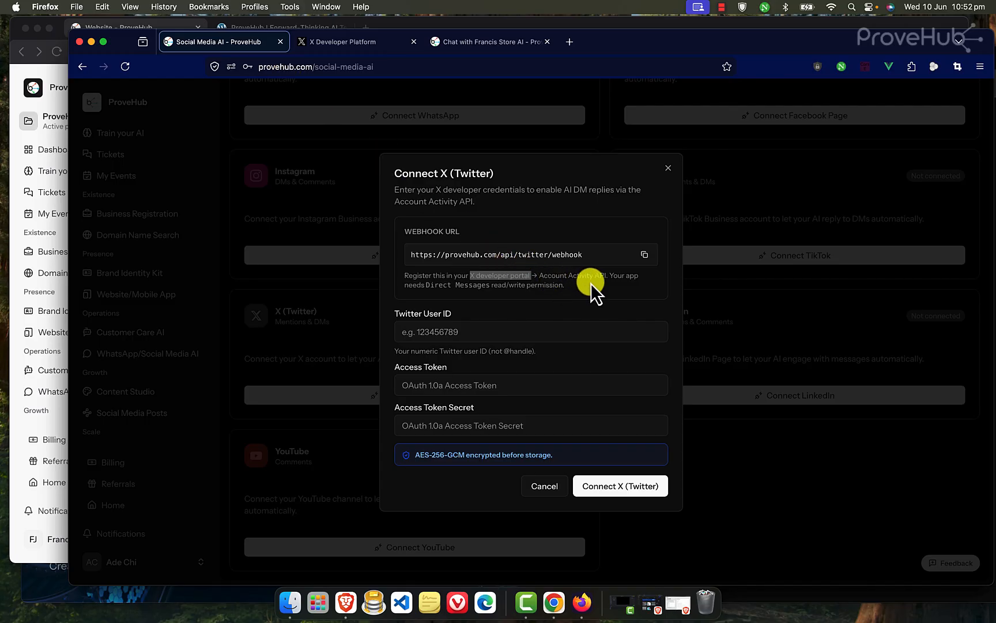
left_click(359, 45)
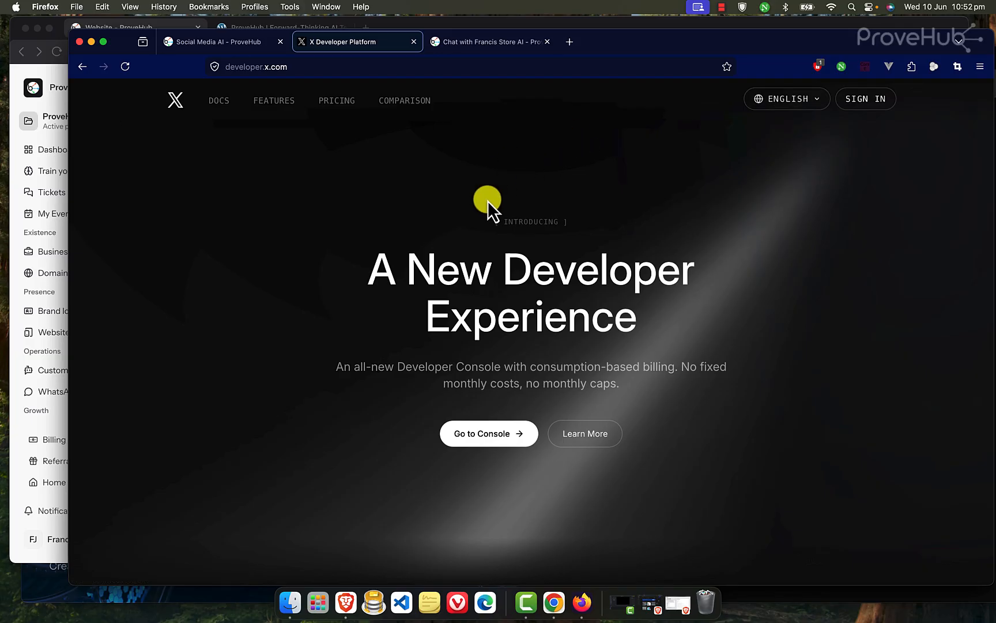
left_click(231, 41)
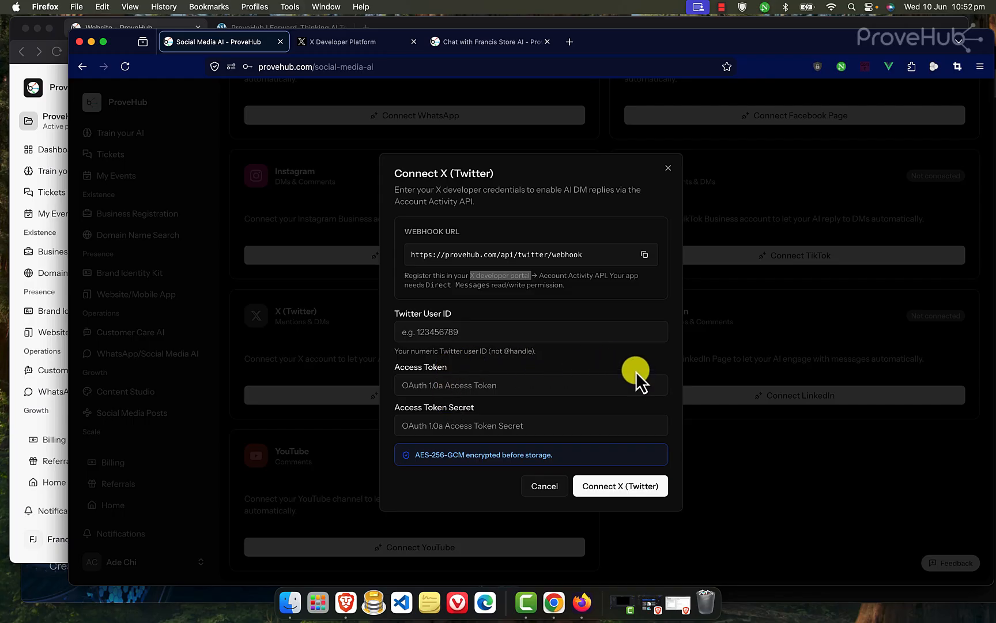
left_click(668, 169)
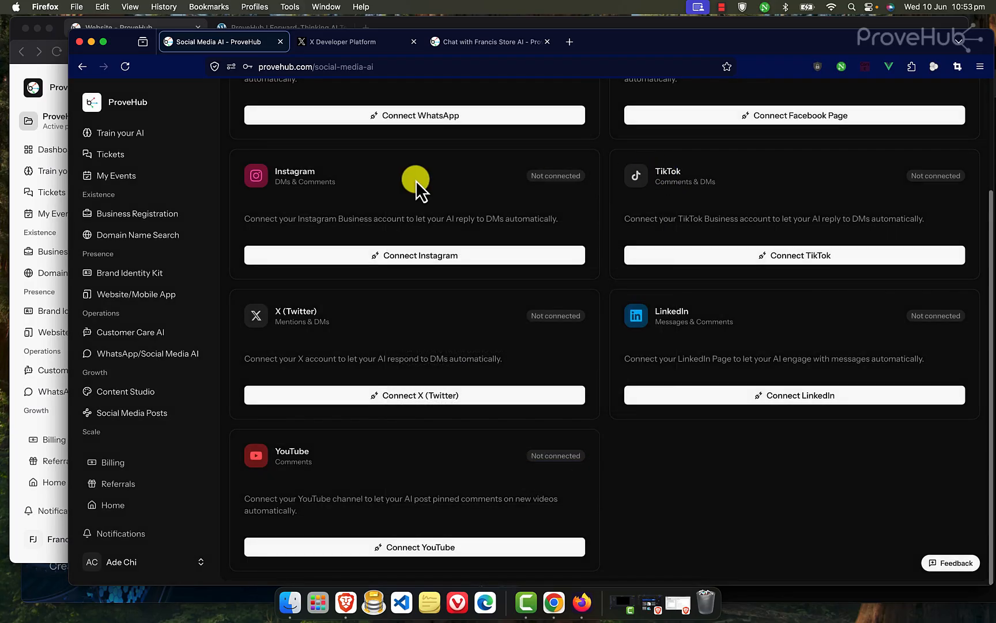
Open the Support Tickets page and view the new ticket form with its message field.
left_click(109, 155)
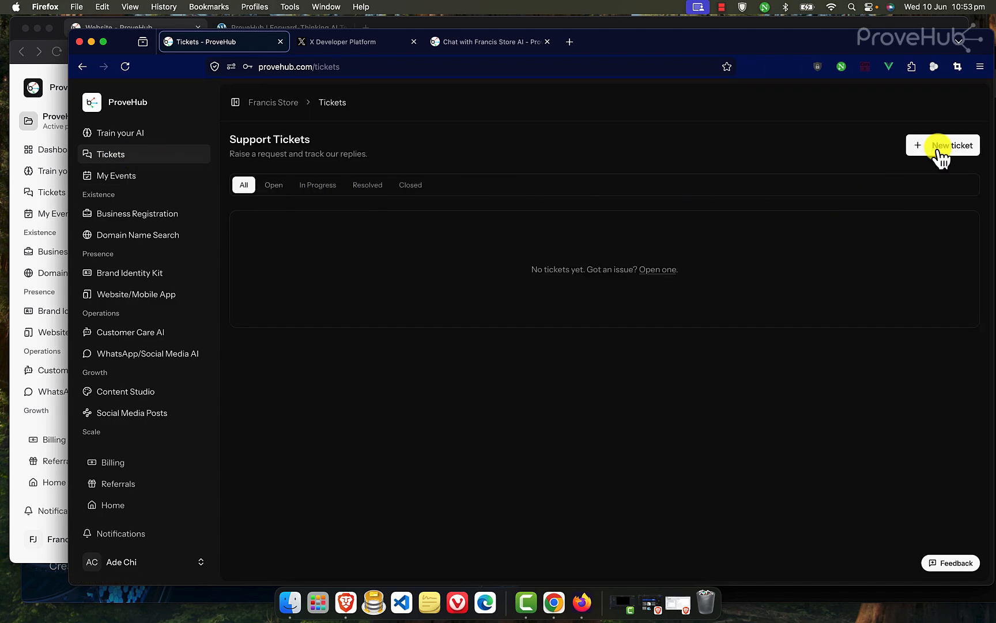
left_click(952, 146)
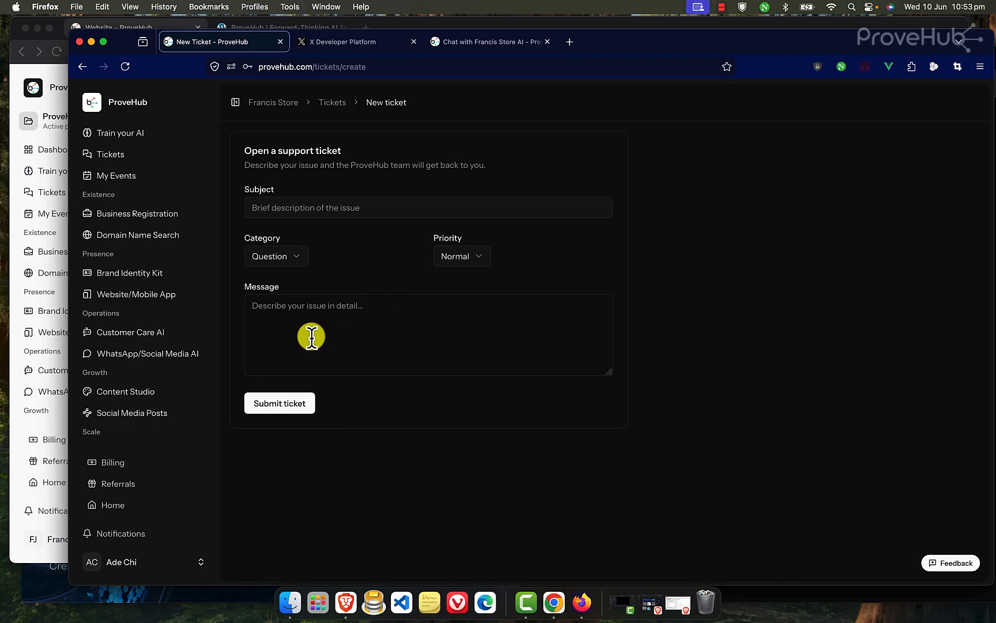
left_click(328, 320)
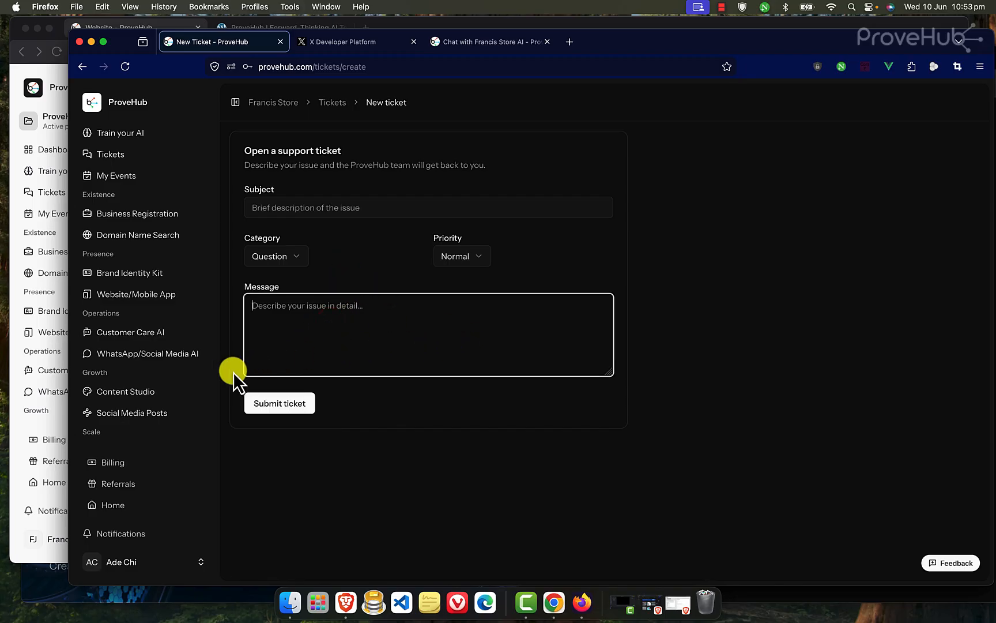
Open Content Studio for Francis Store and review the AI Media Creator form's options.
left_click(168, 395)
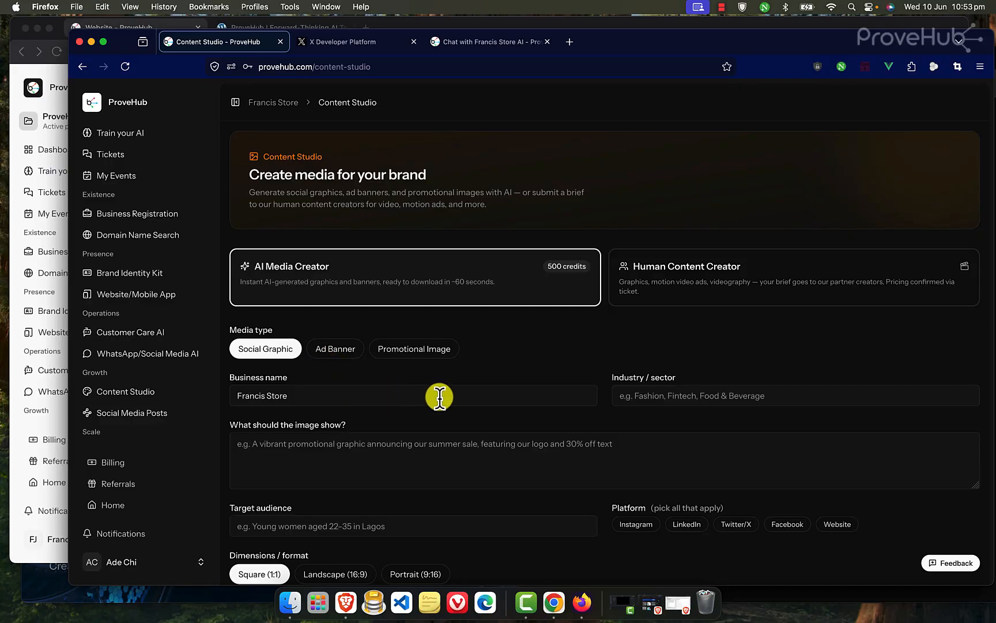
scroll(440, 396, "down", 2)
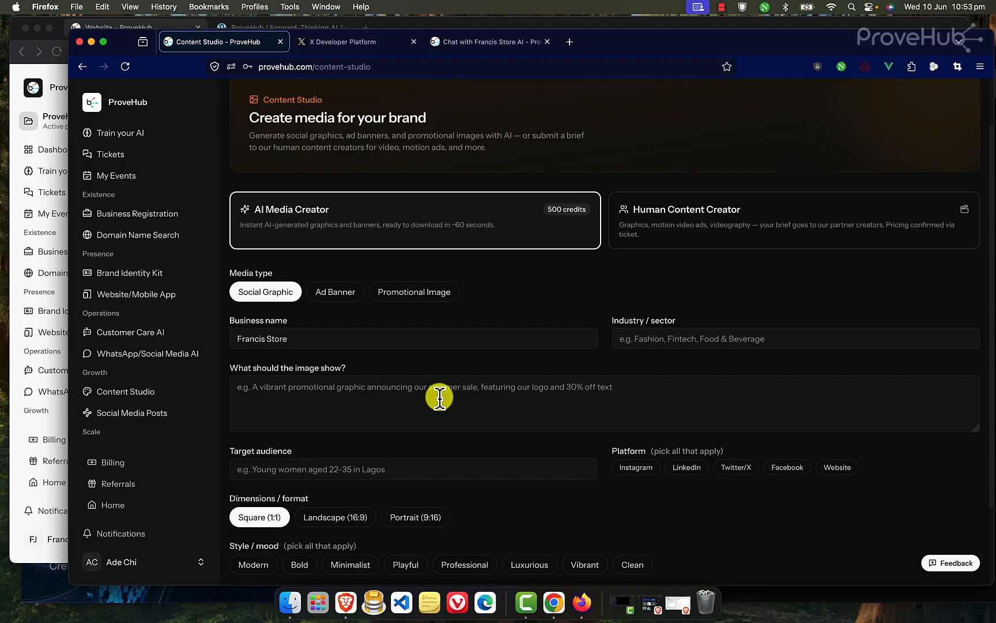
scroll(440, 397, "down", 2)
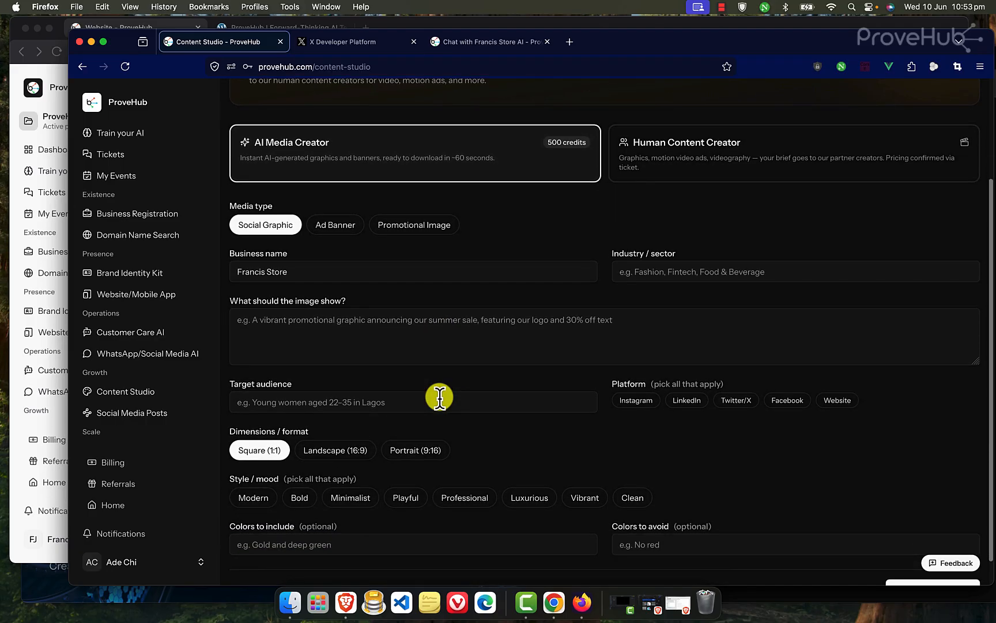
scroll(439, 396, "down", 1)
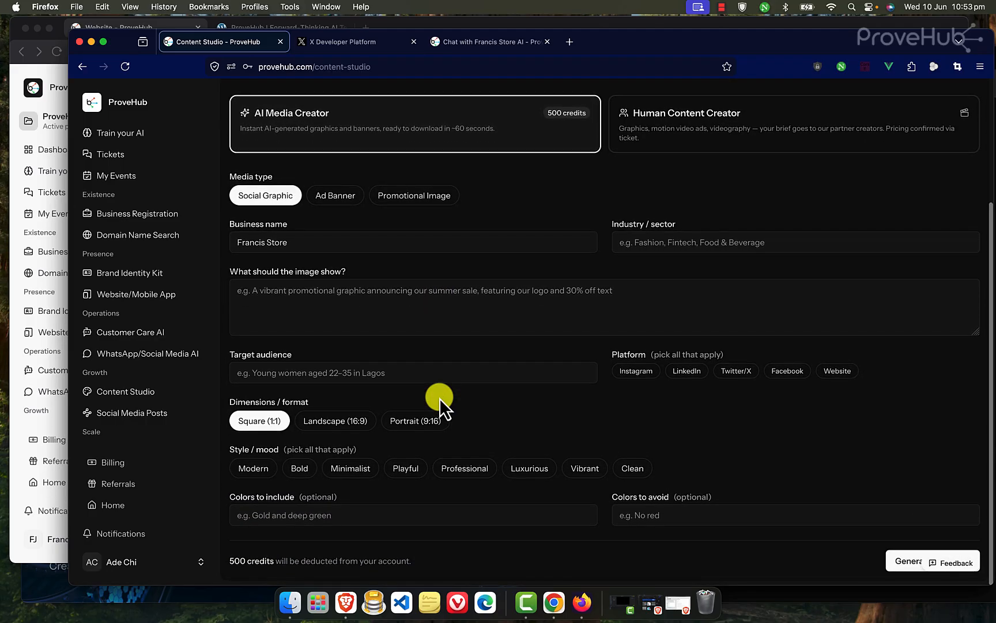
Switch to the Brave window, view the ProveHub project's Content Studio graphics and the human content creator request, and dismiss the request.
left_click(39, 296)
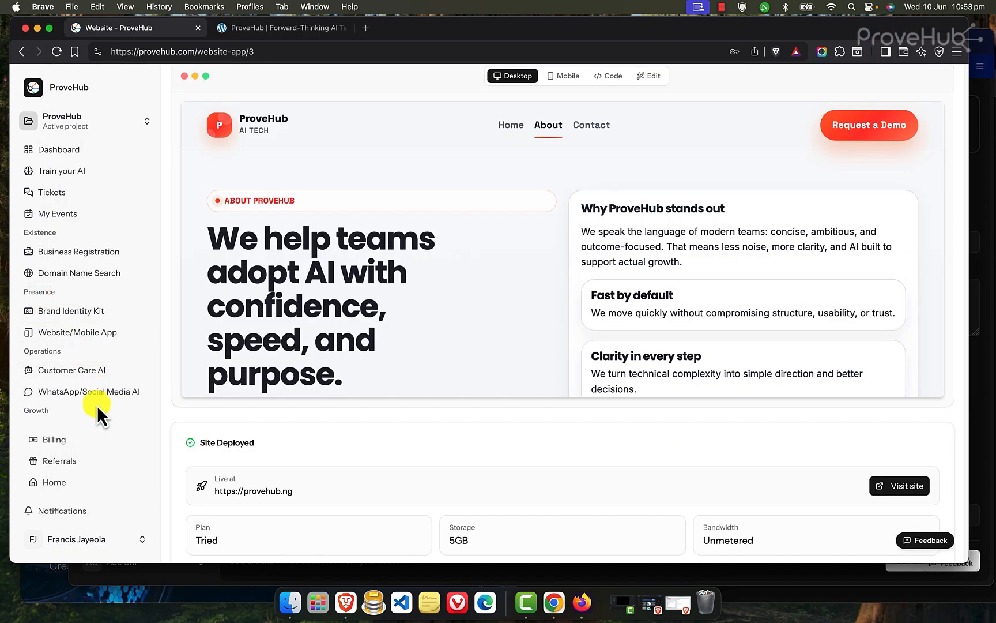
scroll(83, 443, "down", 1)
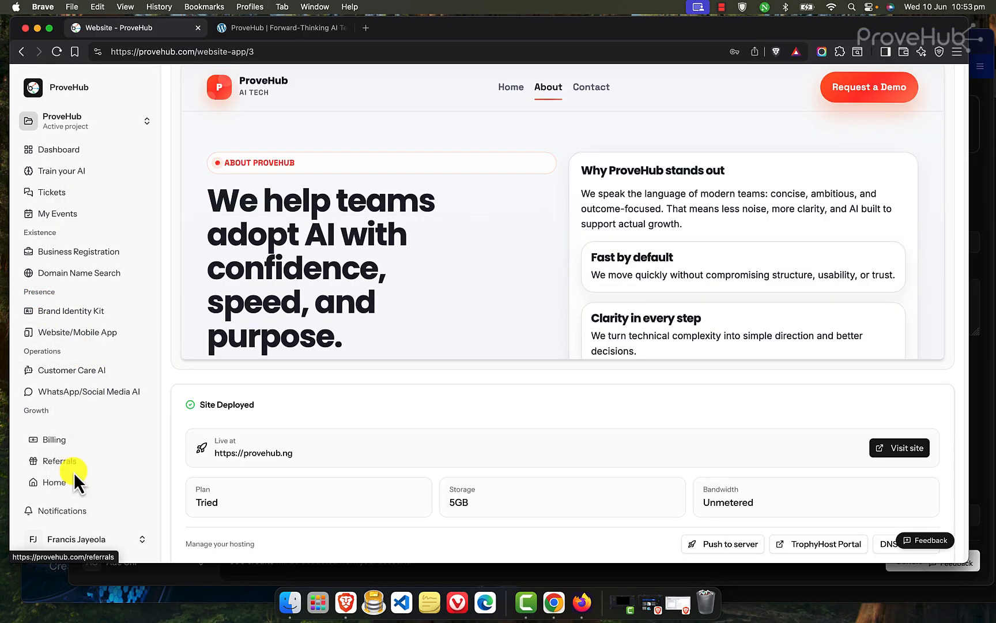
scroll(82, 379, "down", 1)
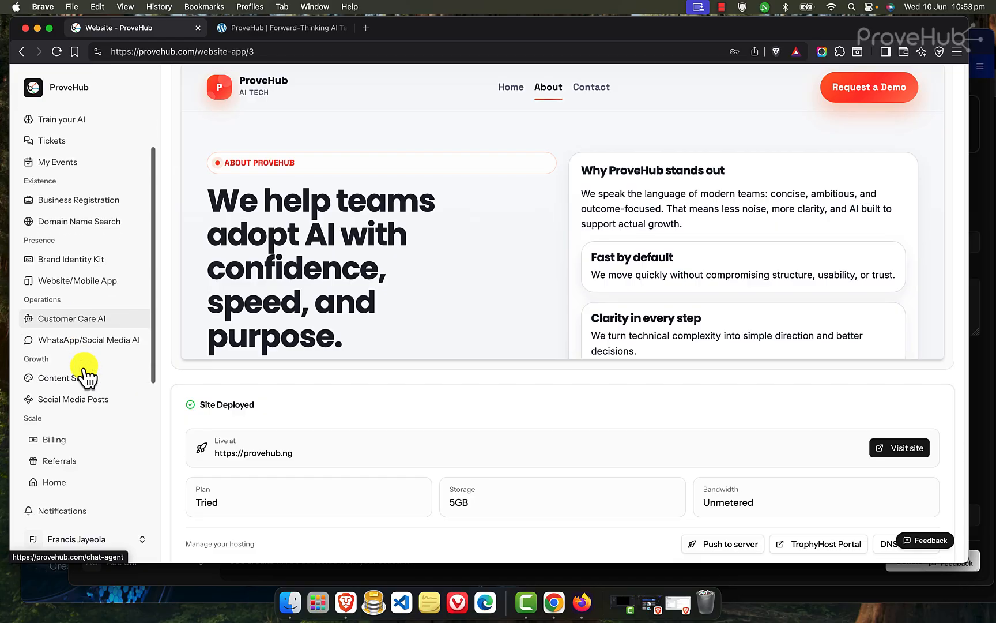
left_click(98, 376)
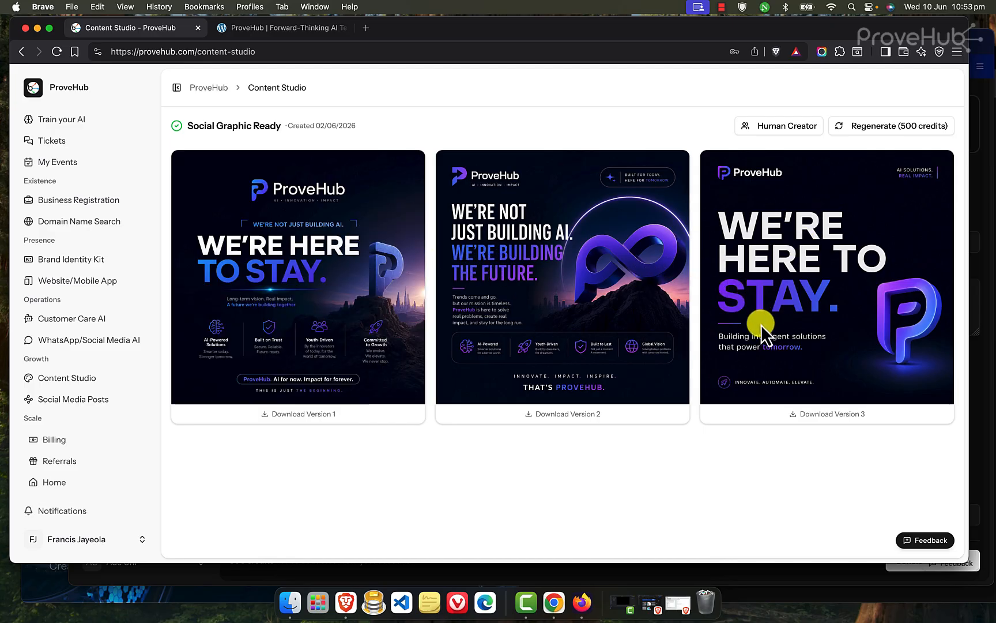
left_click(793, 126)
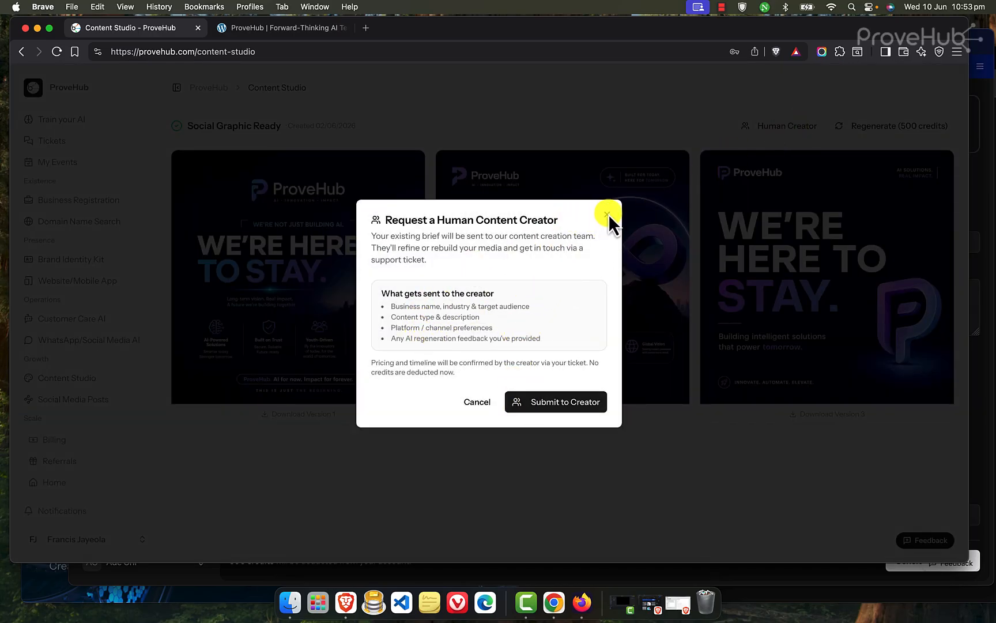
left_click(607, 214)
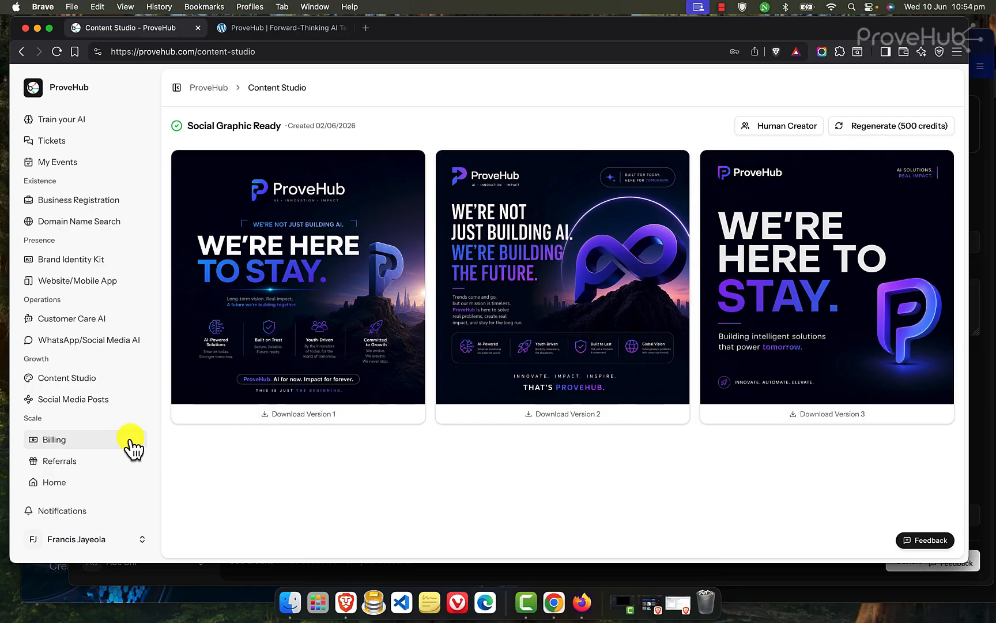
View the ProveHub project's Social Media Posts page, switch to the Firefox window and start a new campaign for Francis Store.
left_click(94, 402)
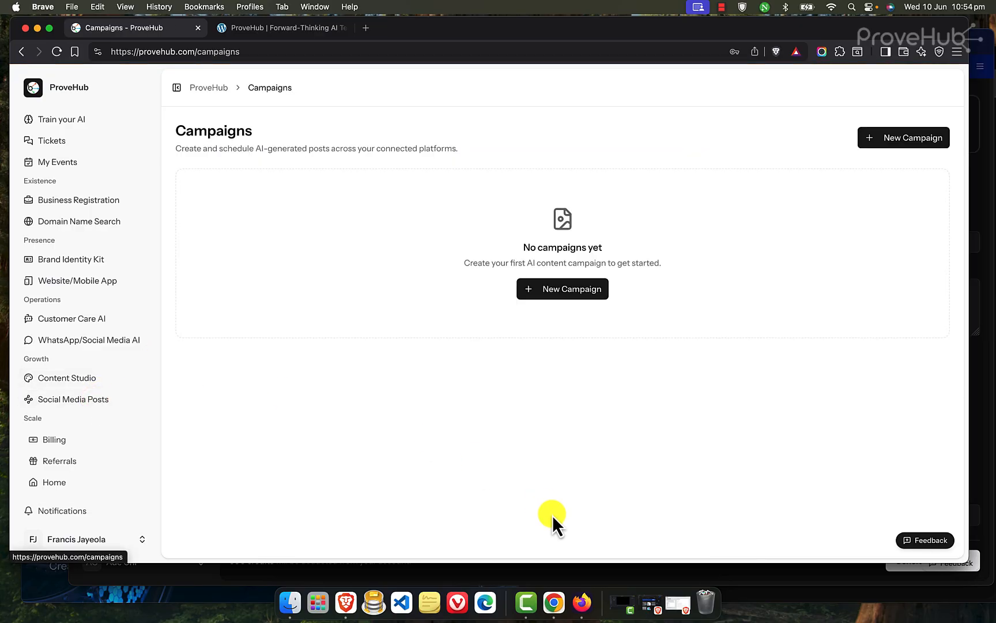
left_click(447, 573)
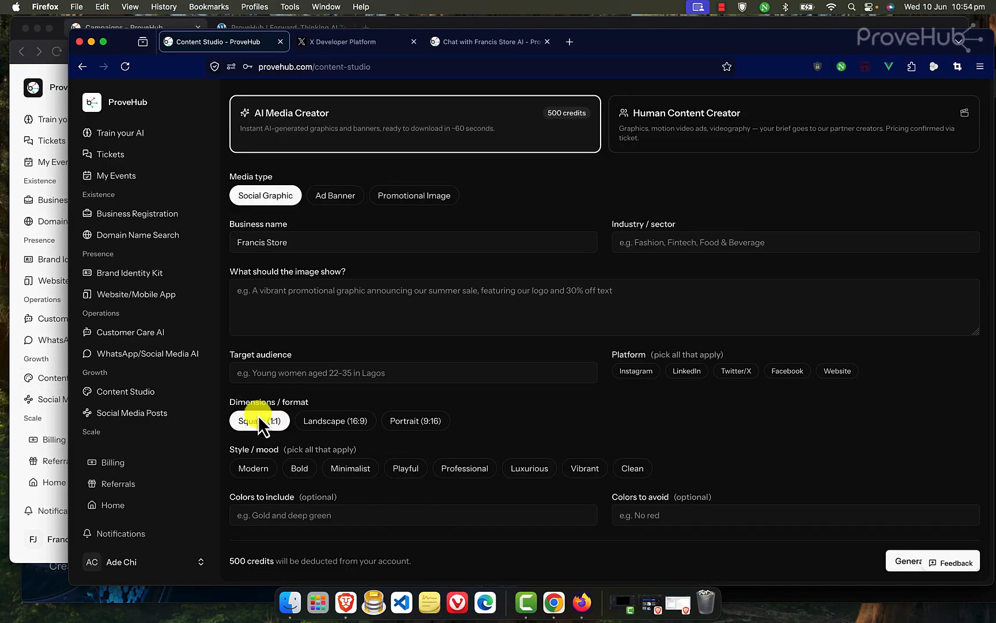
left_click(135, 411)
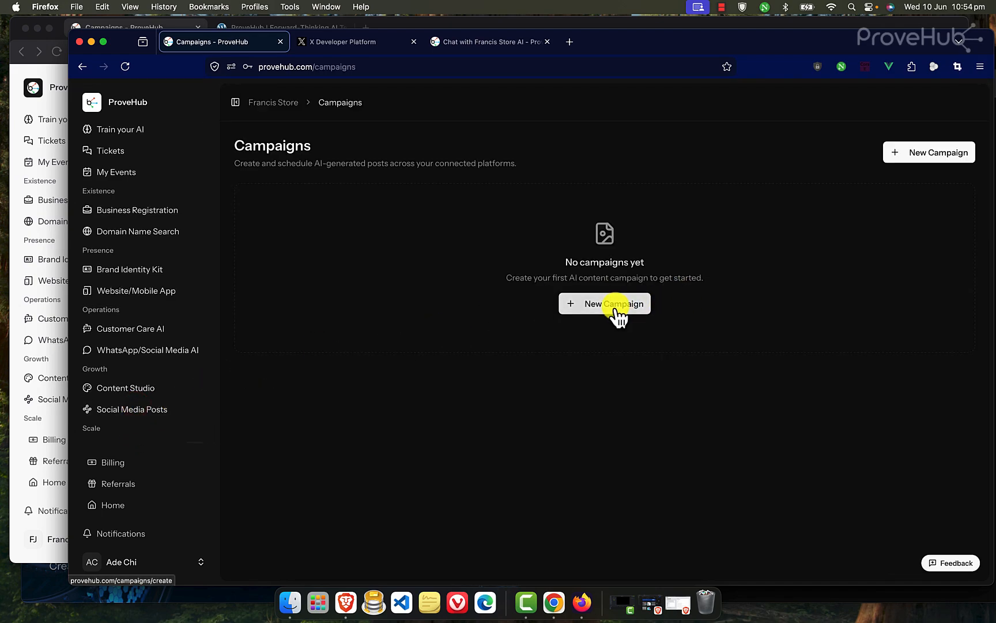
left_click(616, 308)
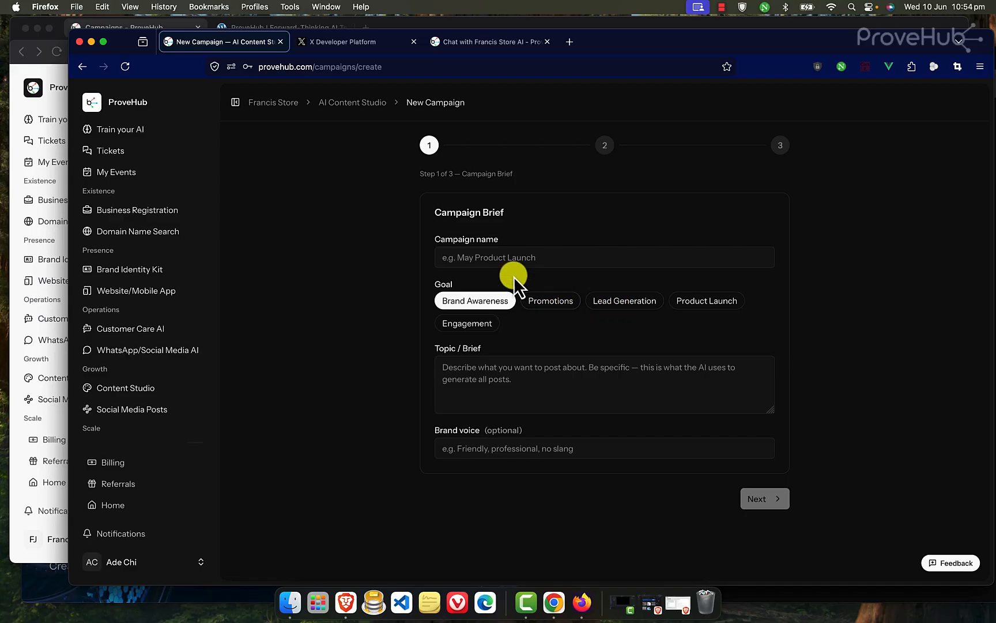
Name the campaign "june promo" and set its goal to Product Launch.
left_click(506, 259)
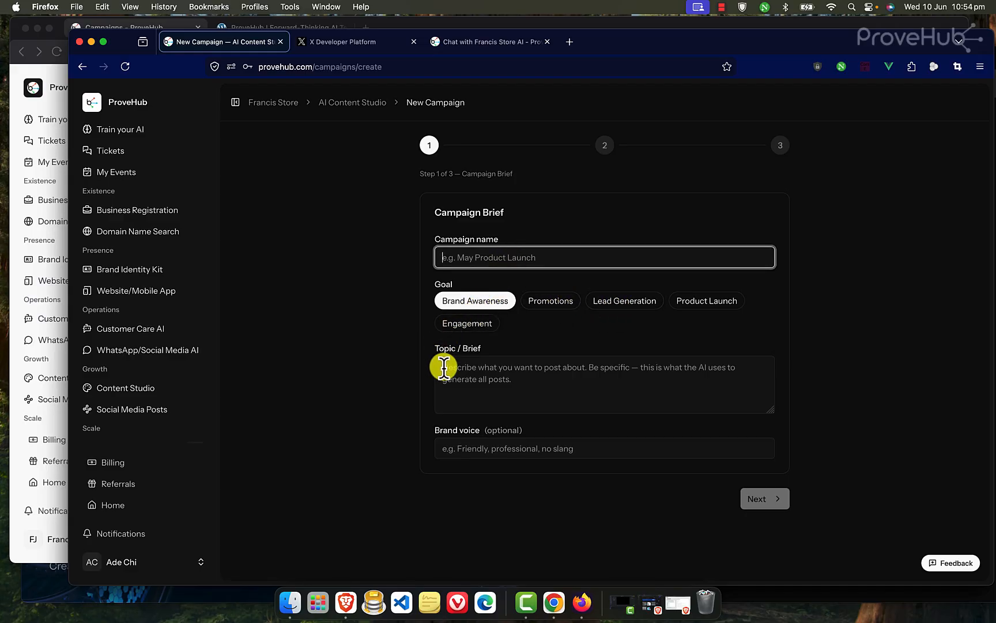
left_click(407, 329)
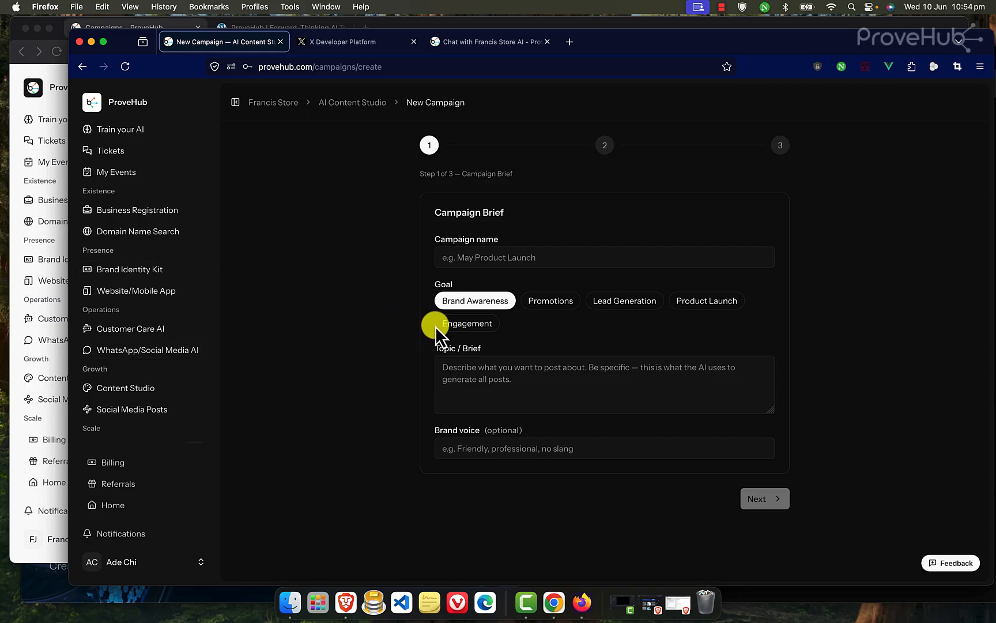
left_click(483, 255)
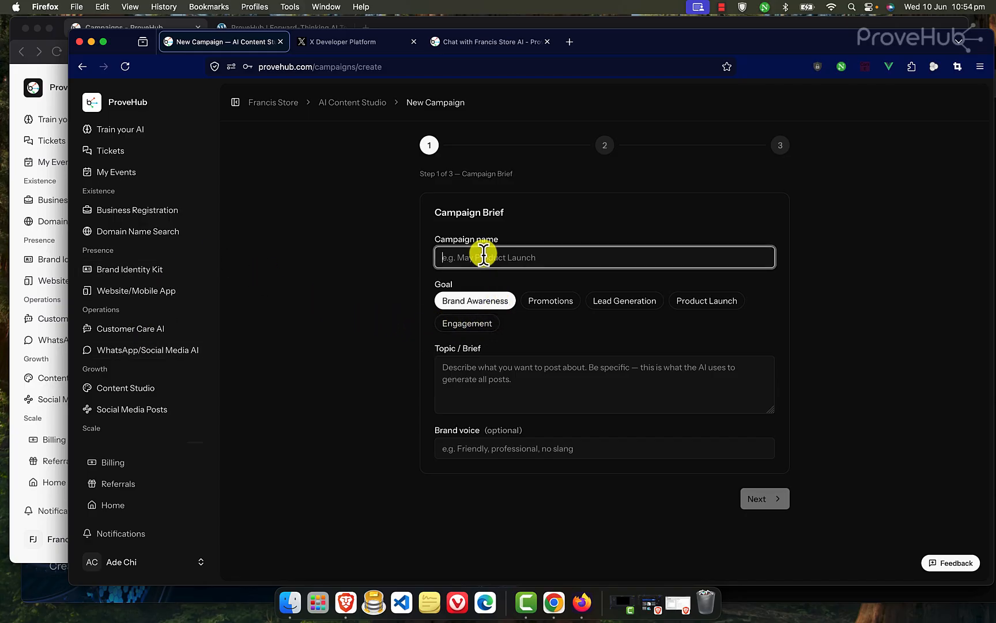
type("june promo")
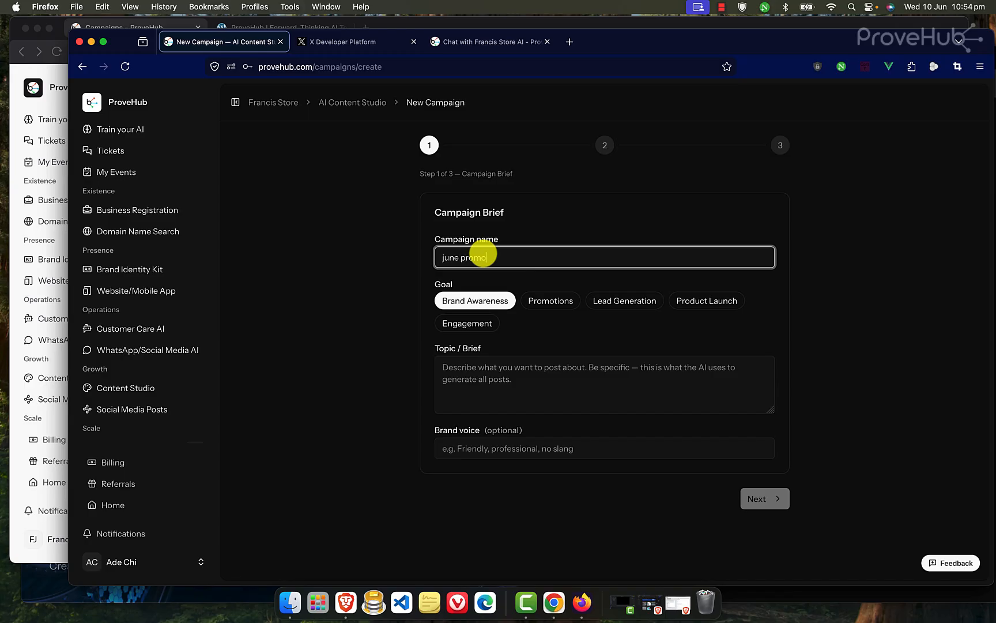
left_click(534, 304)
left_click(622, 307)
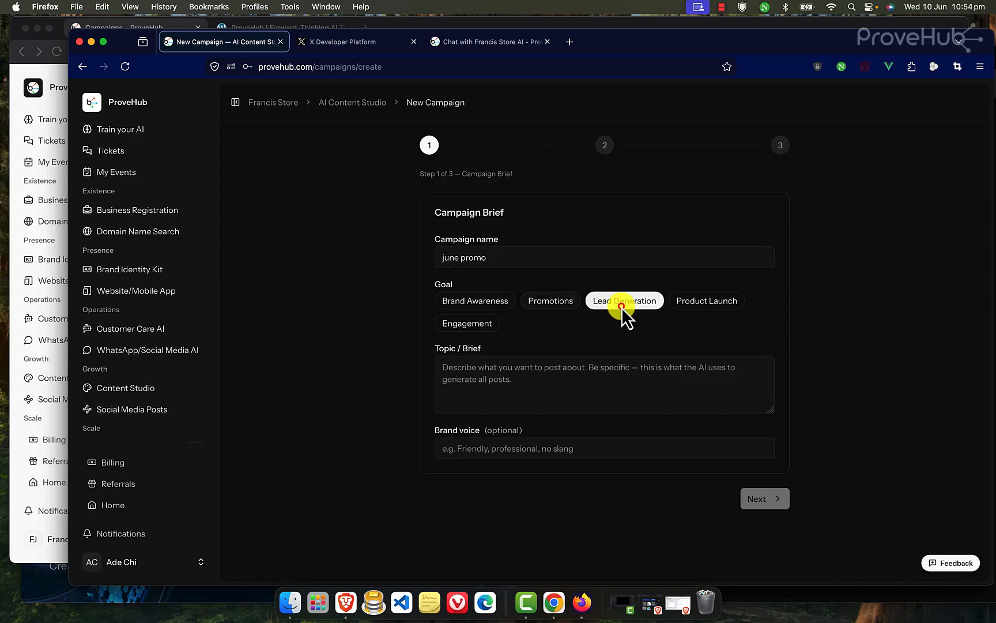
left_click(690, 307)
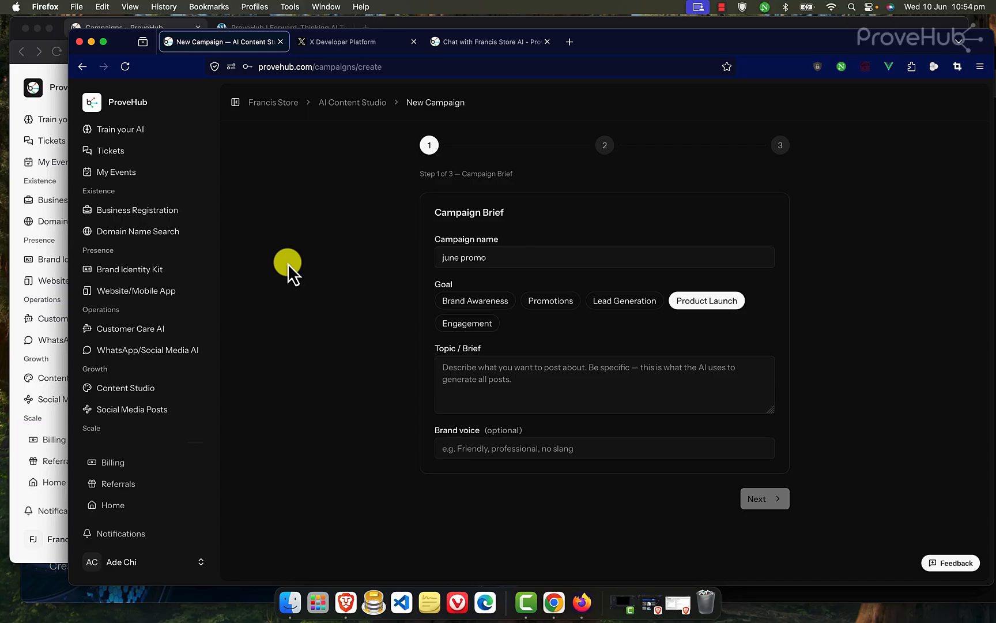
Enter the campaign brief "create posts that gets me sales", change the goal to Lead Generation and continue to the content and schedule step.
left_click(478, 383)
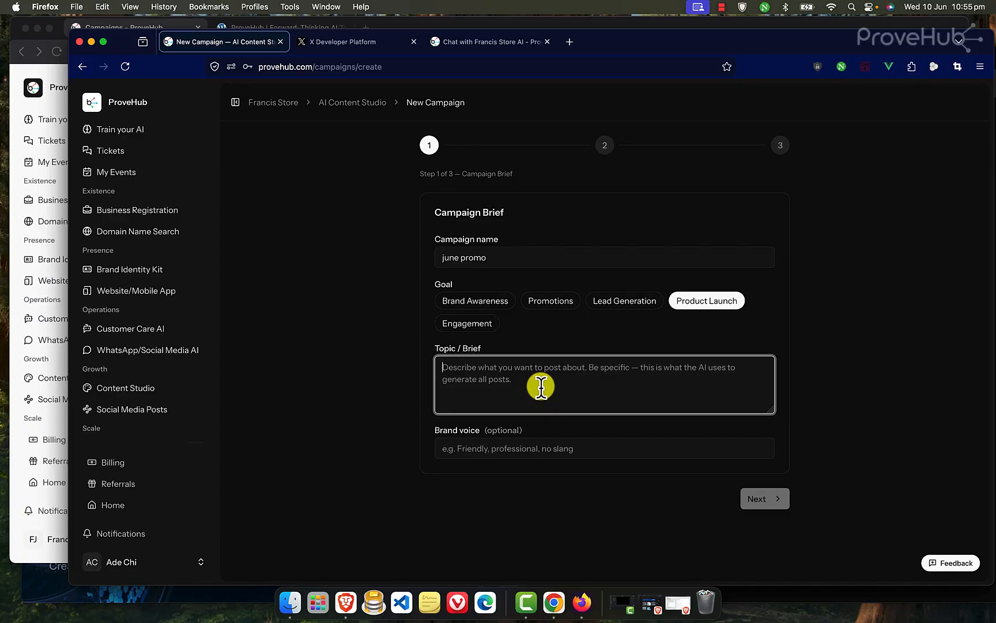
type("cre")
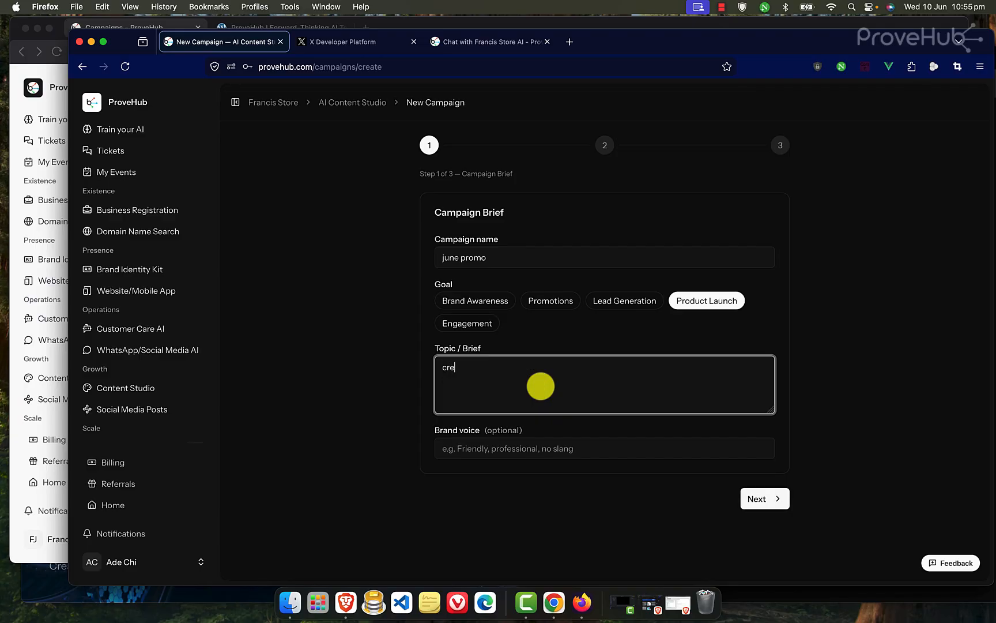
type("ate posts that gets me sales")
left_click(522, 454)
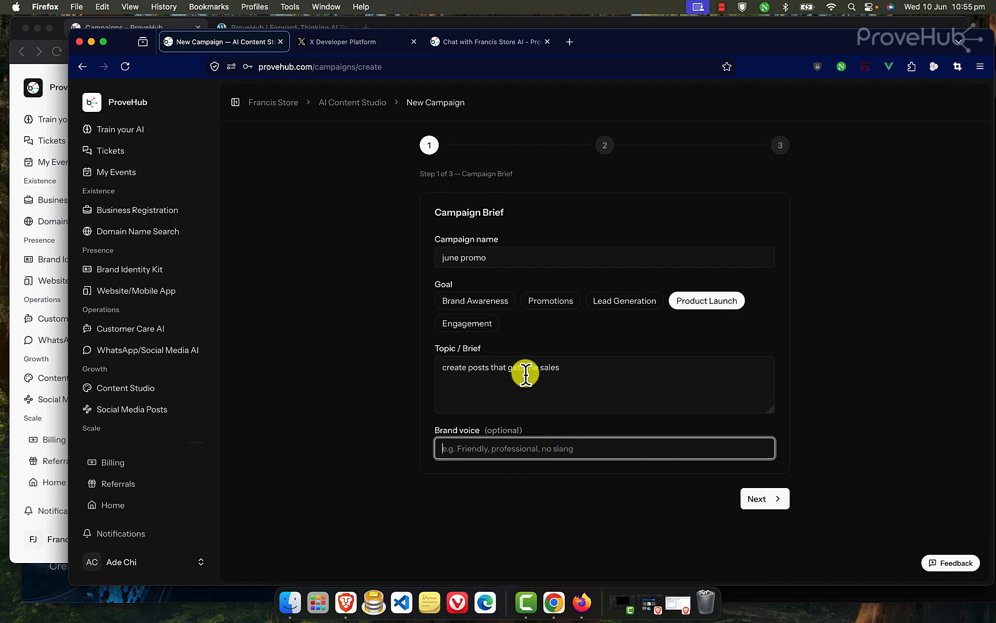
left_click(613, 301)
left_click(770, 502)
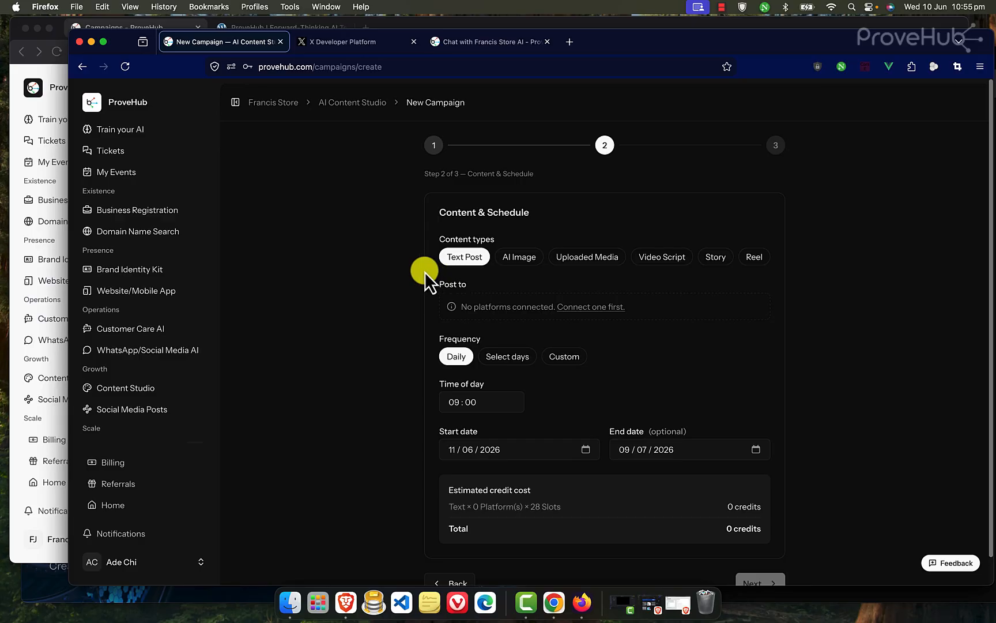
Add AI Image to the campaign's content types alongside Text Post, leaving Uploaded Media unselected.
scroll(432, 289, "down", 1)
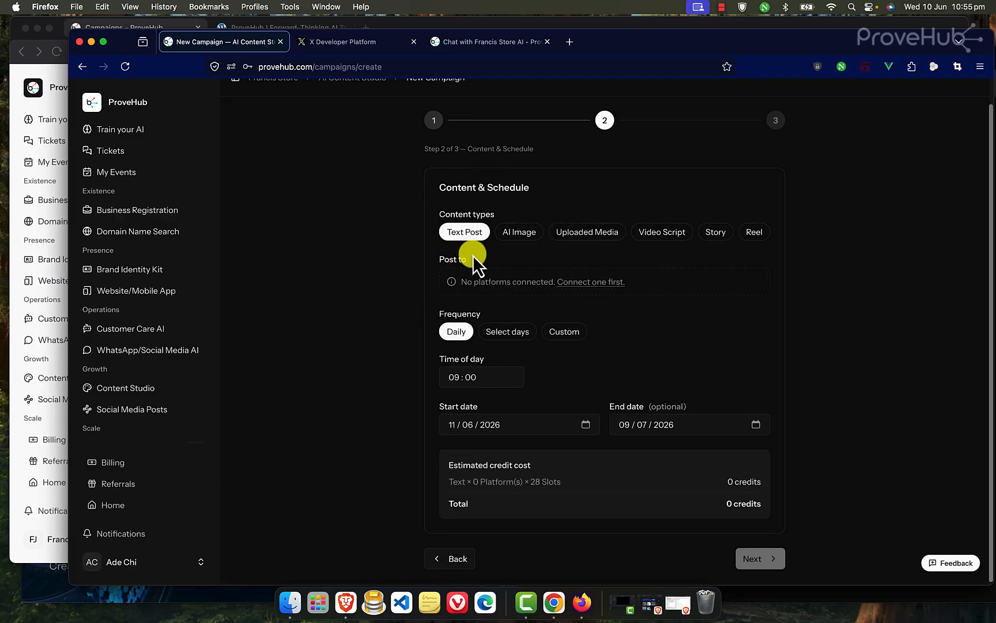
left_click(528, 231)
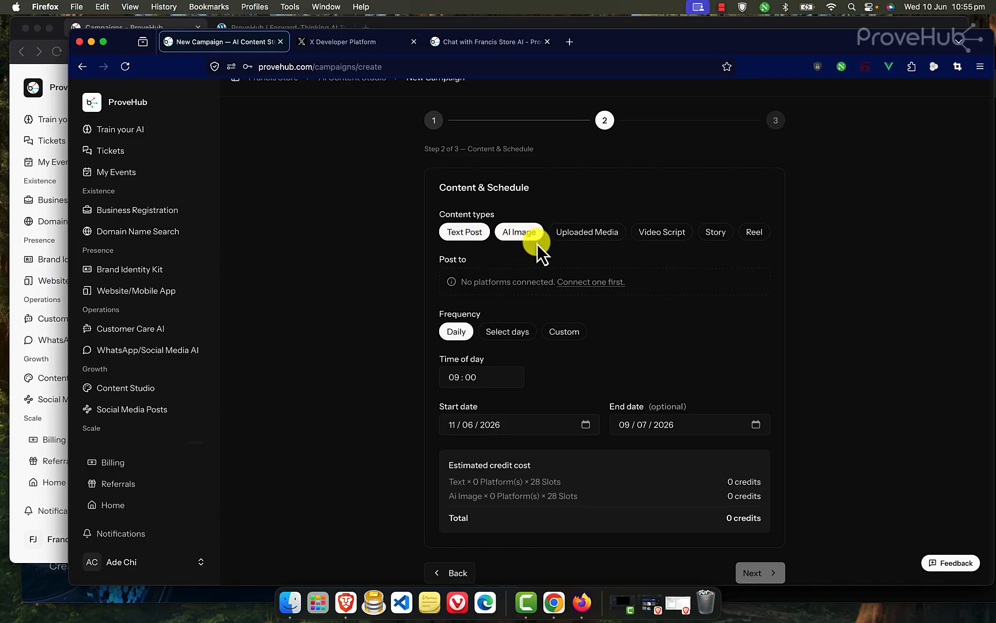
scroll(537, 243, "down", 1)
left_click(587, 231)
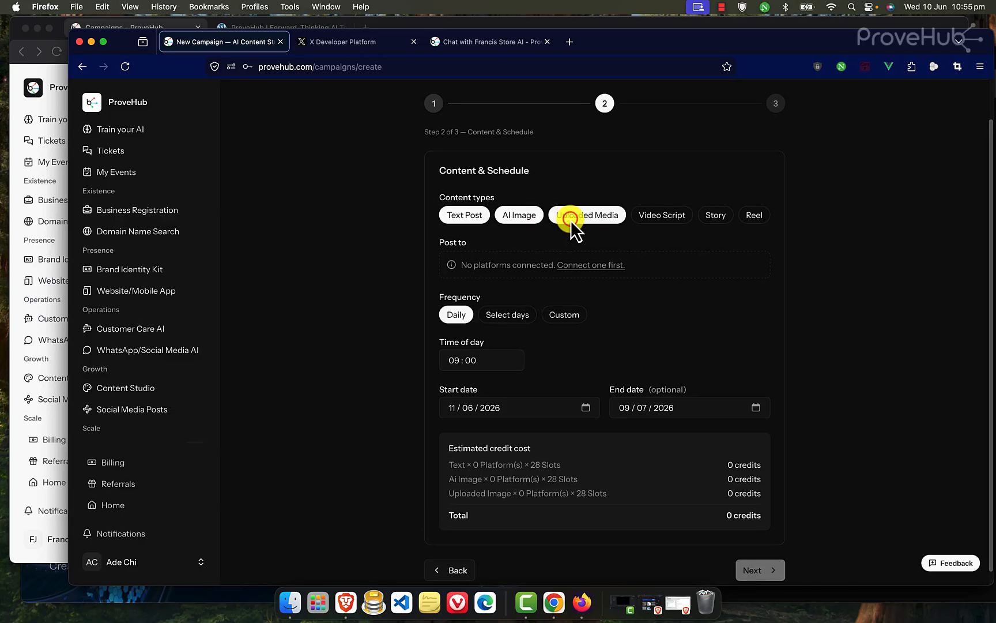
left_click(575, 218)
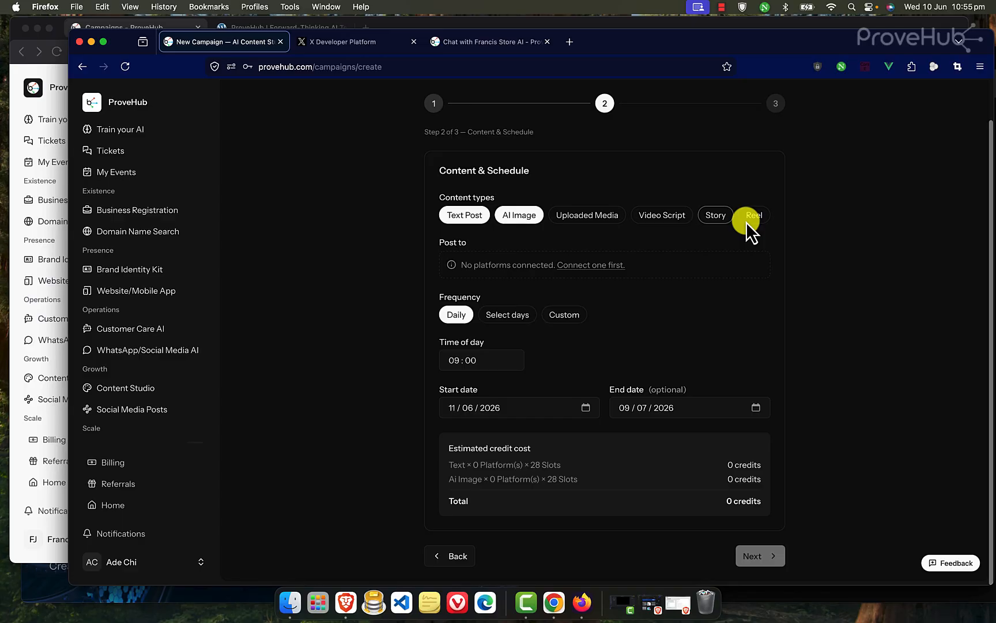
Set the campaign's start date to 11/06/2026 and its end date to 09/07/2026.
left_click(496, 361)
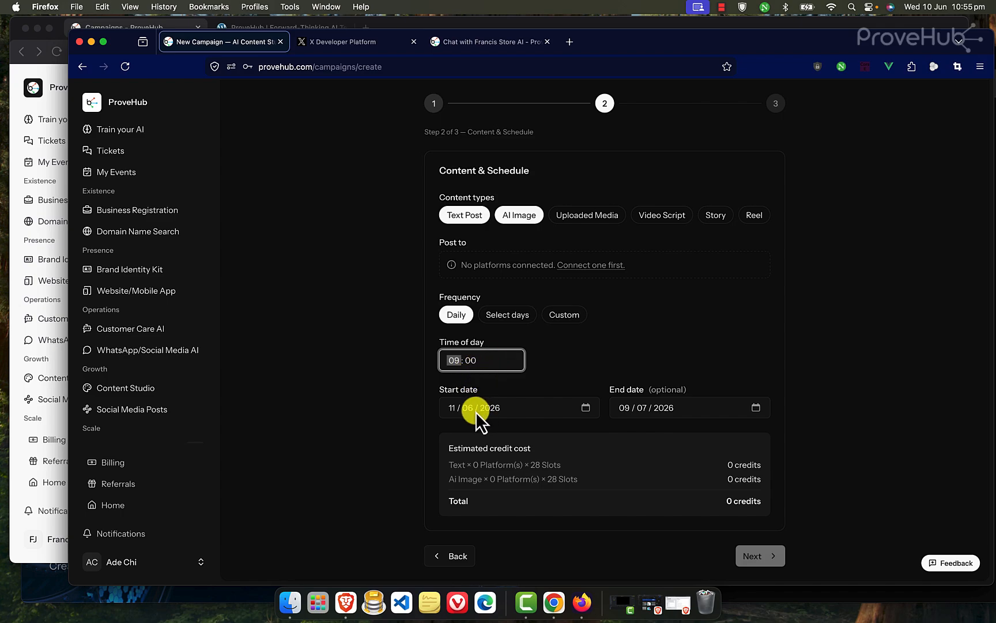
left_click(584, 409)
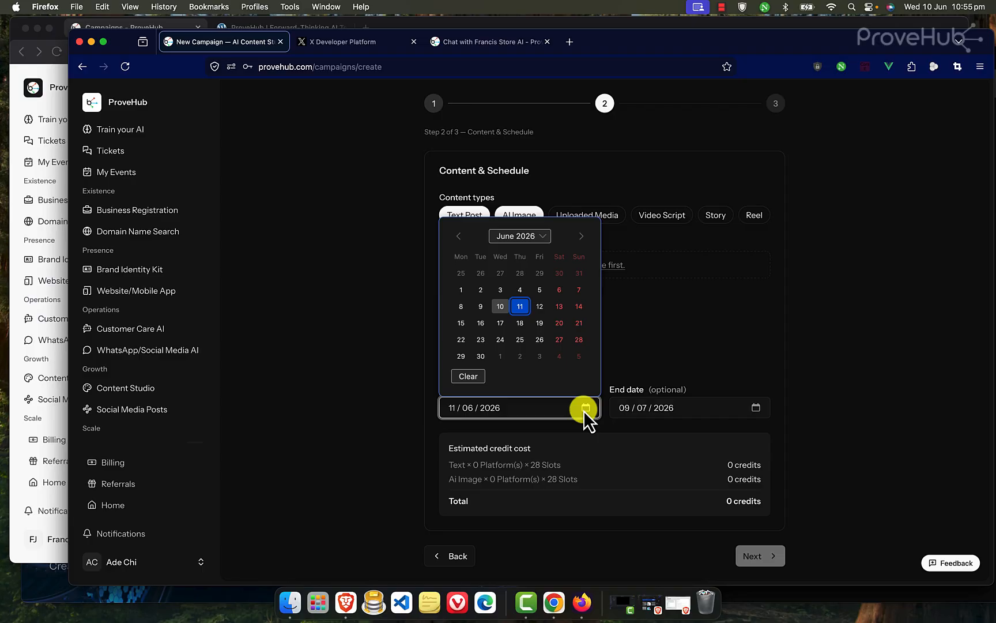
left_click(522, 306)
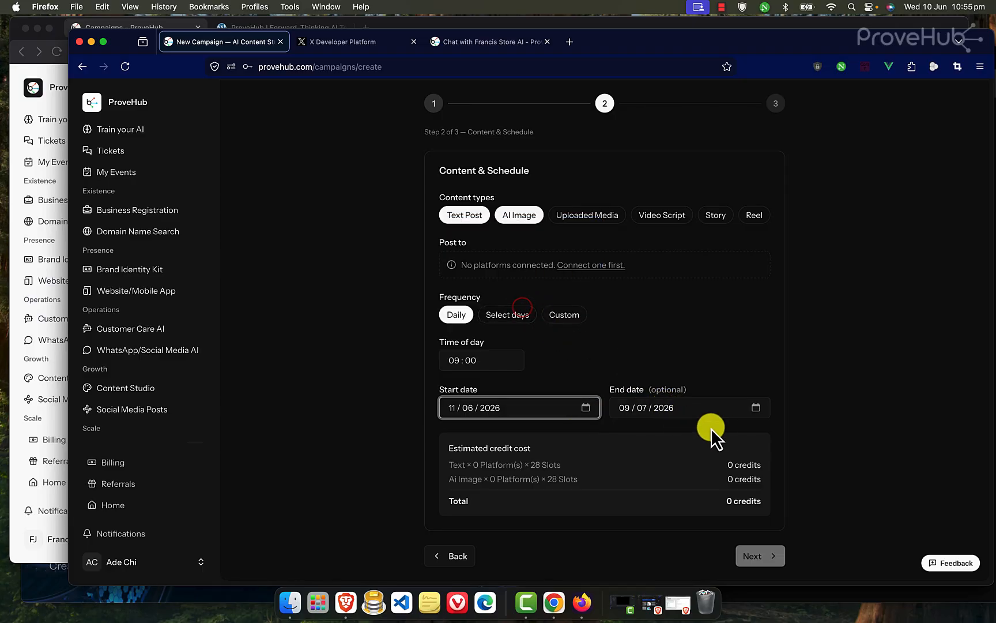
left_click(754, 408)
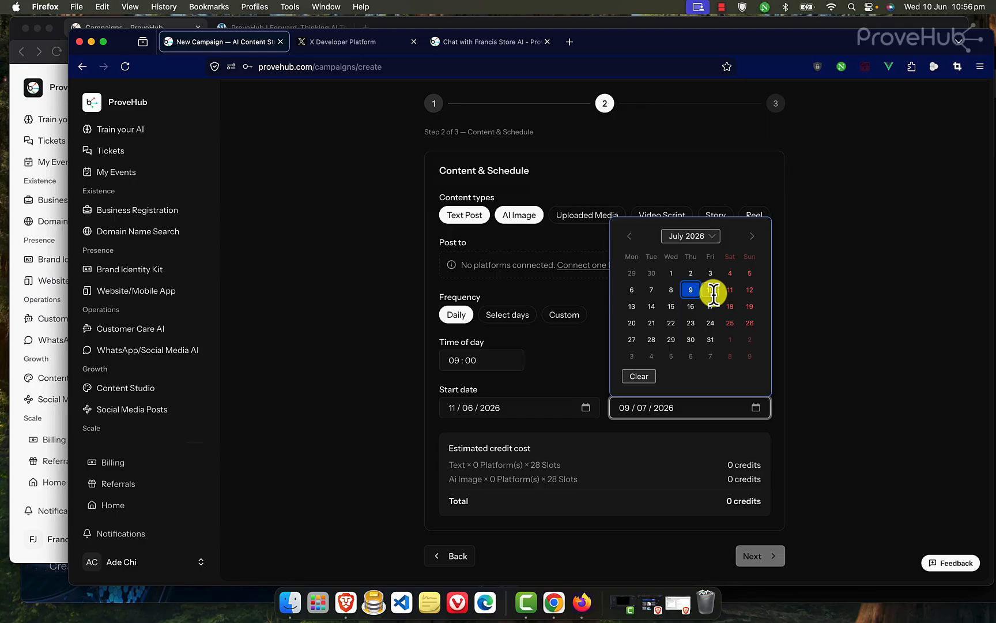
left_click(696, 289)
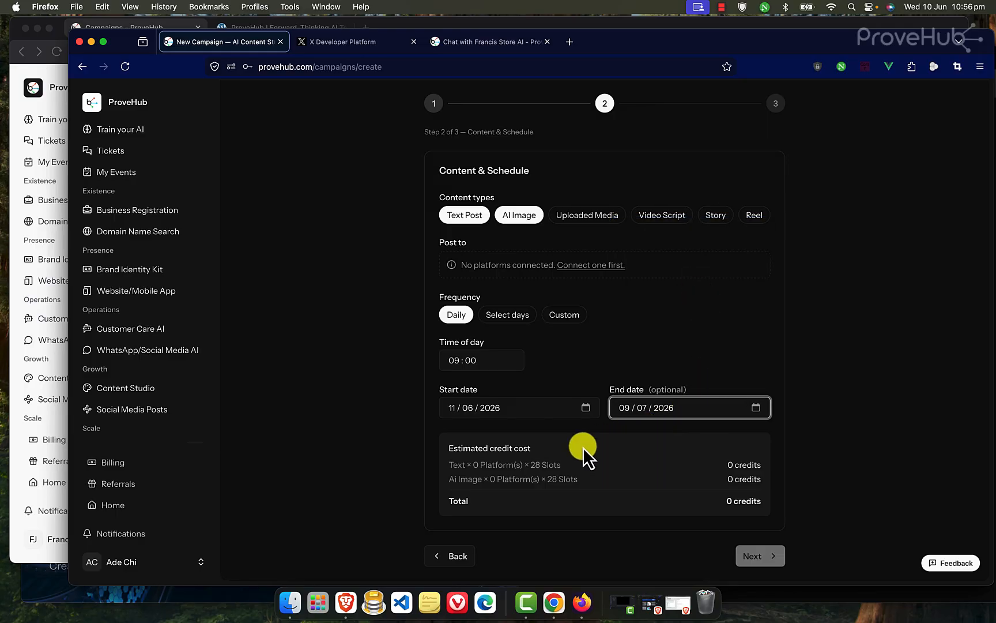
left_click(756, 407)
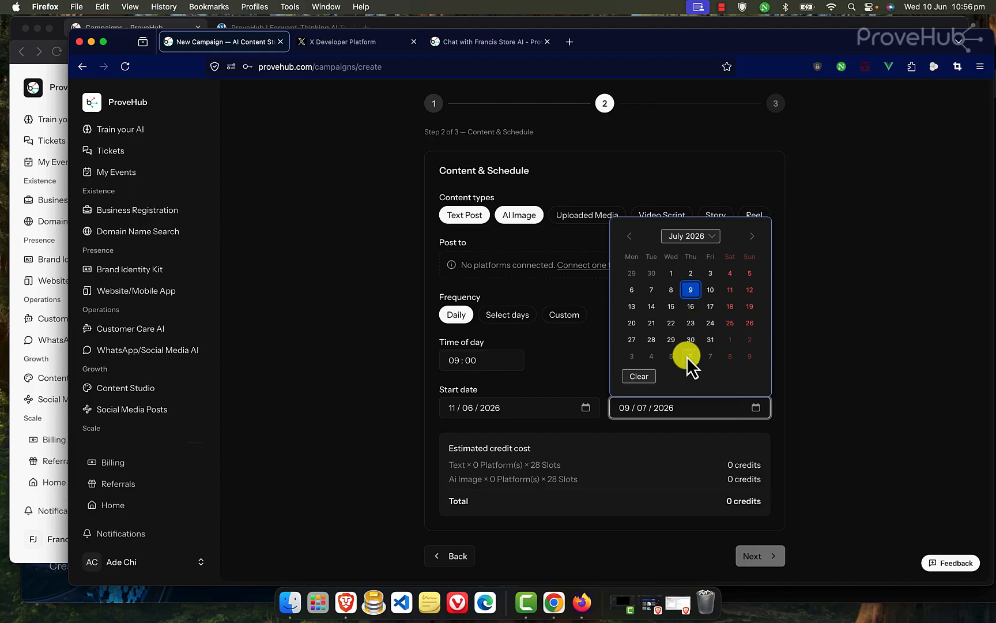
left_click(801, 385)
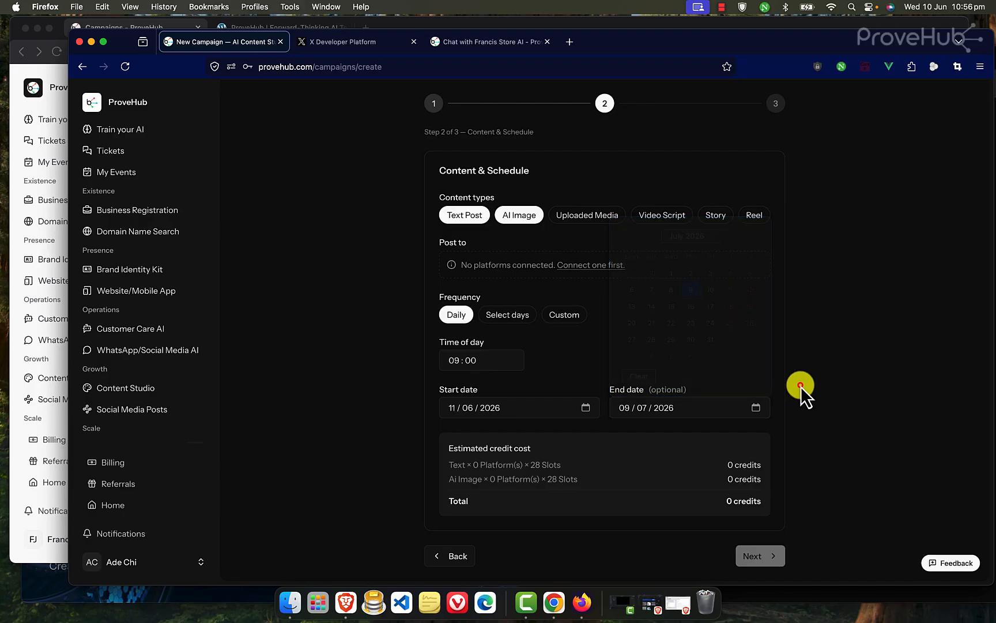
Set the posting frequency to selected days, with Mon, Tue, Thu and Fri chosen.
left_click(514, 322)
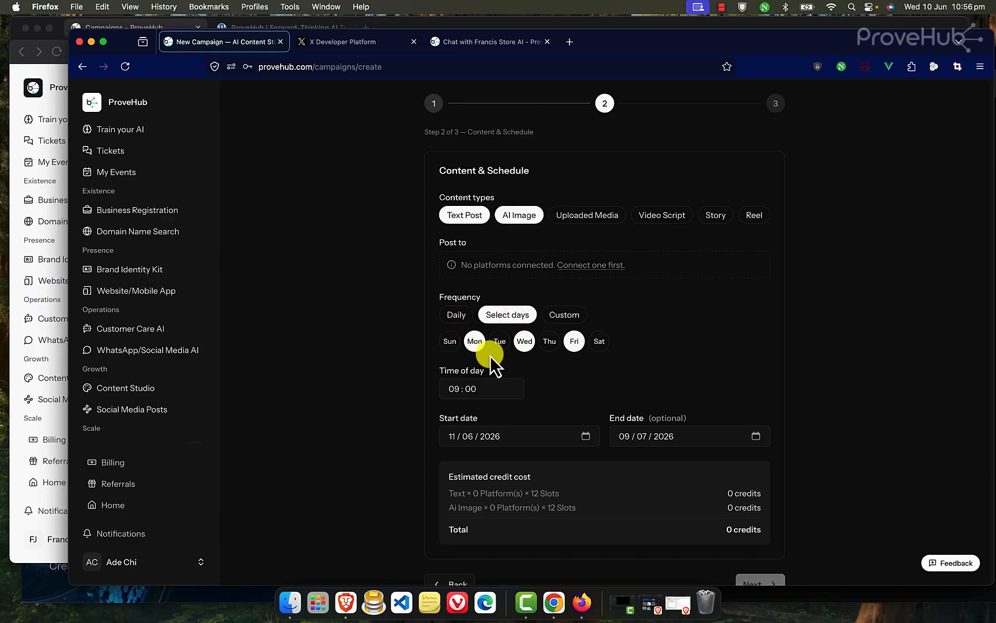
left_click(498, 342)
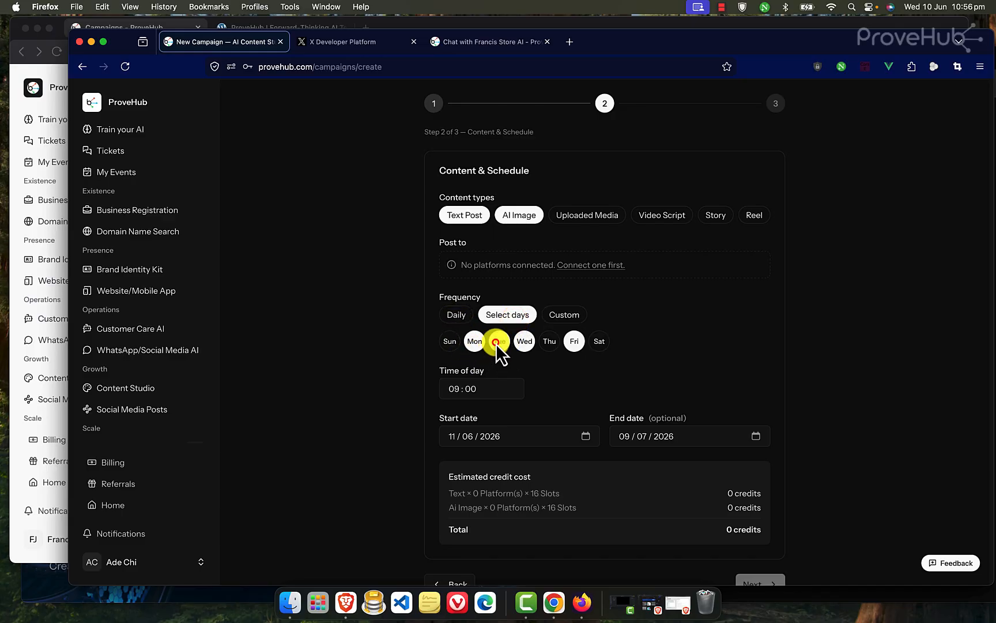
left_click(544, 344)
left_click(526, 343)
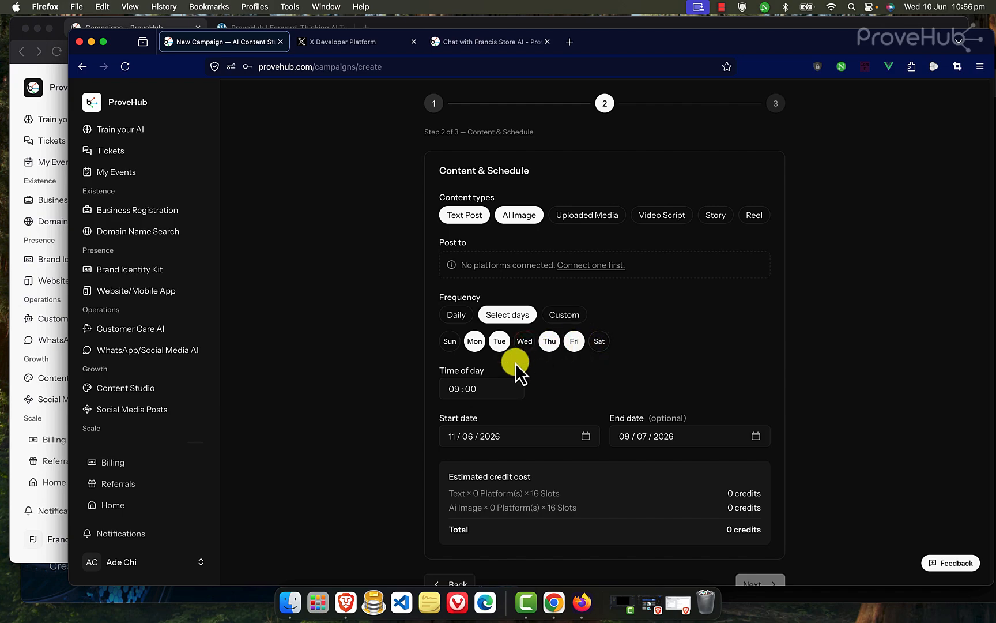
scroll(515, 363, "down", 1)
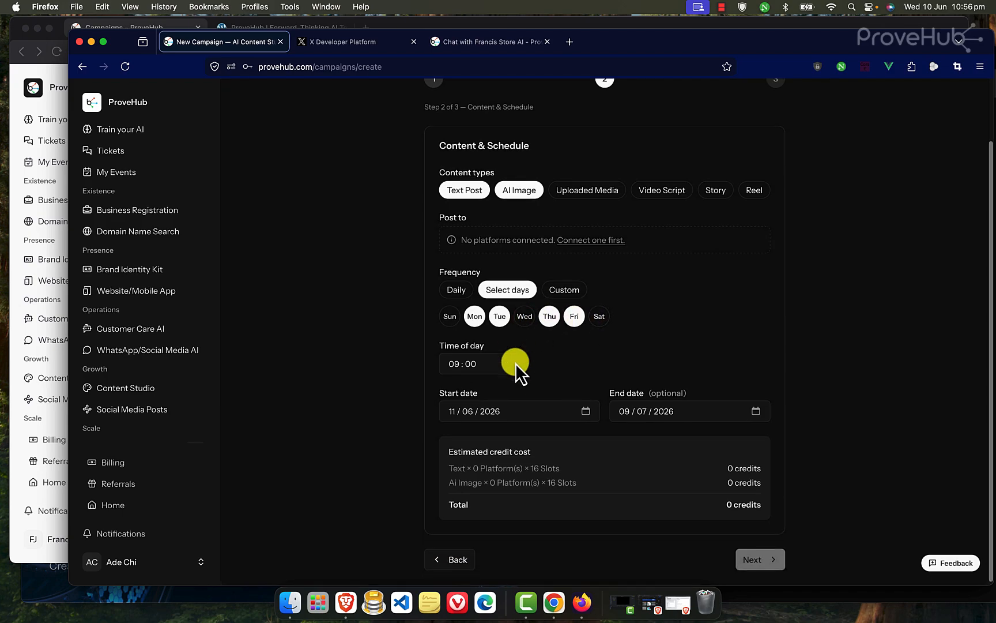
left_click(563, 287)
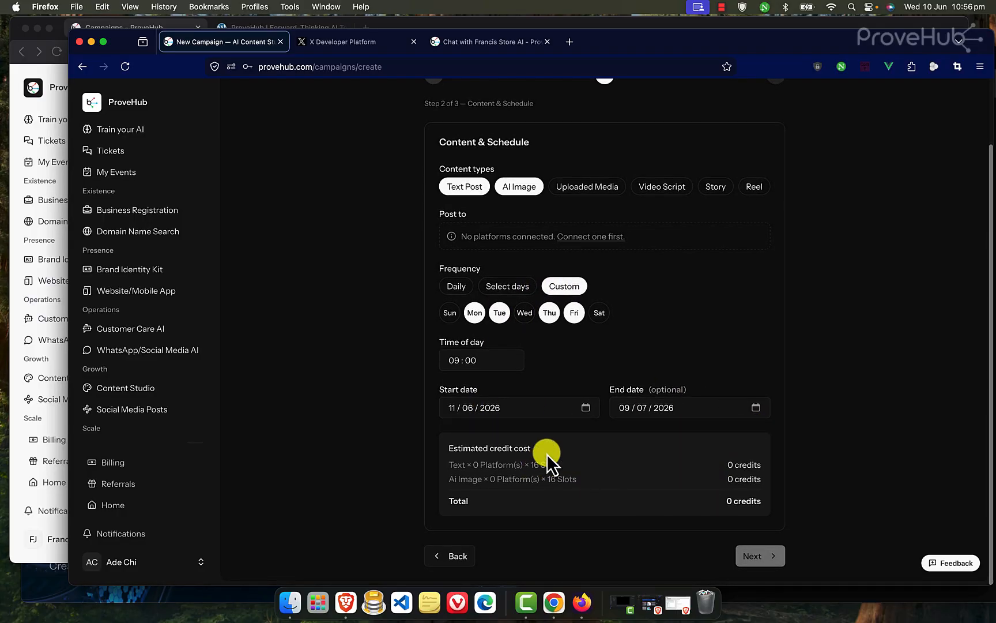
left_click(514, 288)
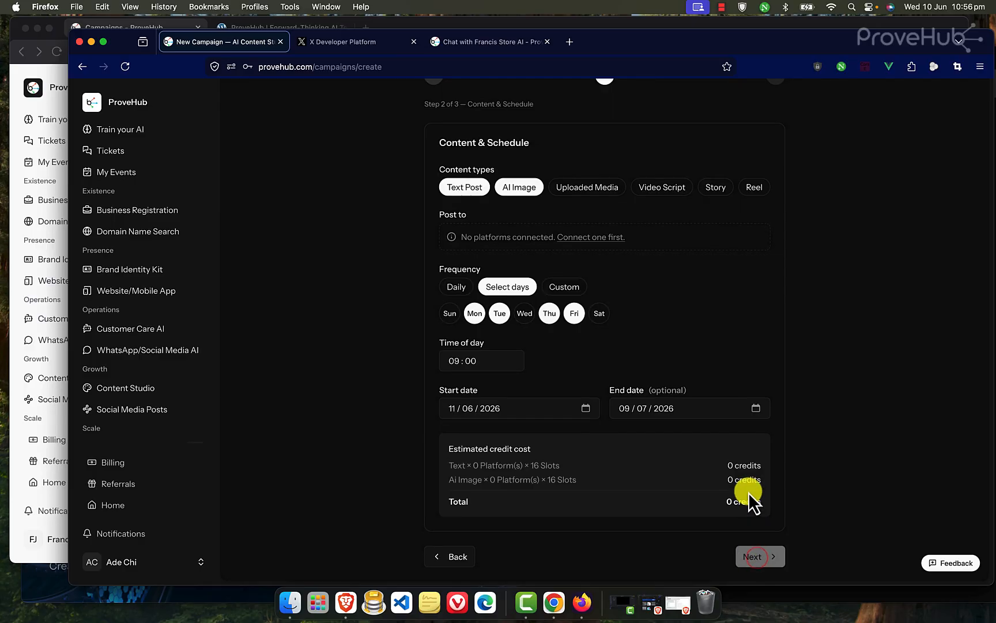
scroll(747, 493, "up", 2)
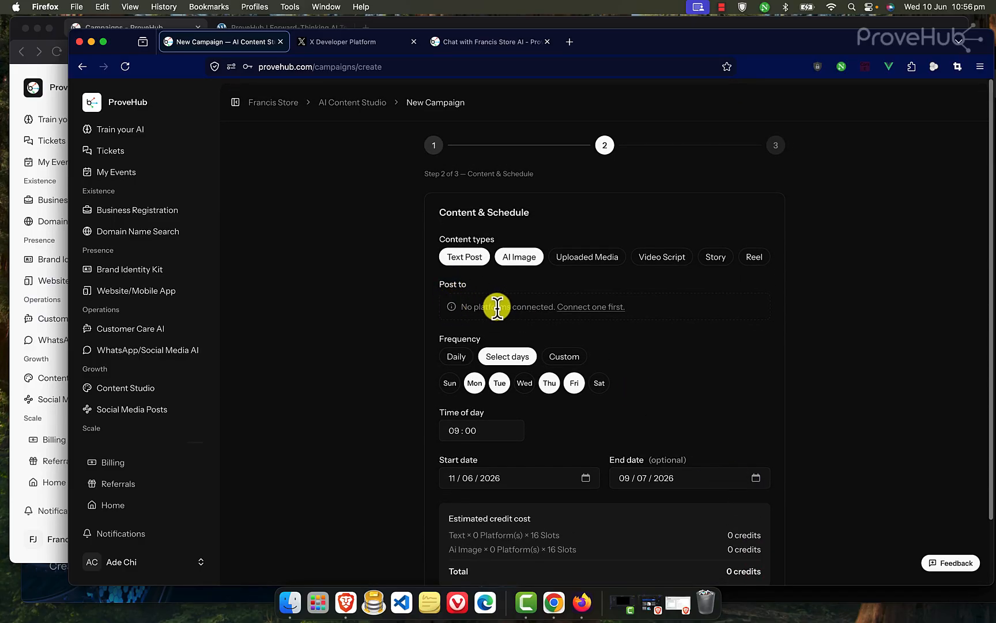
Open the platform connection page from the campaign form and look through the project's remaining navigation sections.
left_click(579, 310)
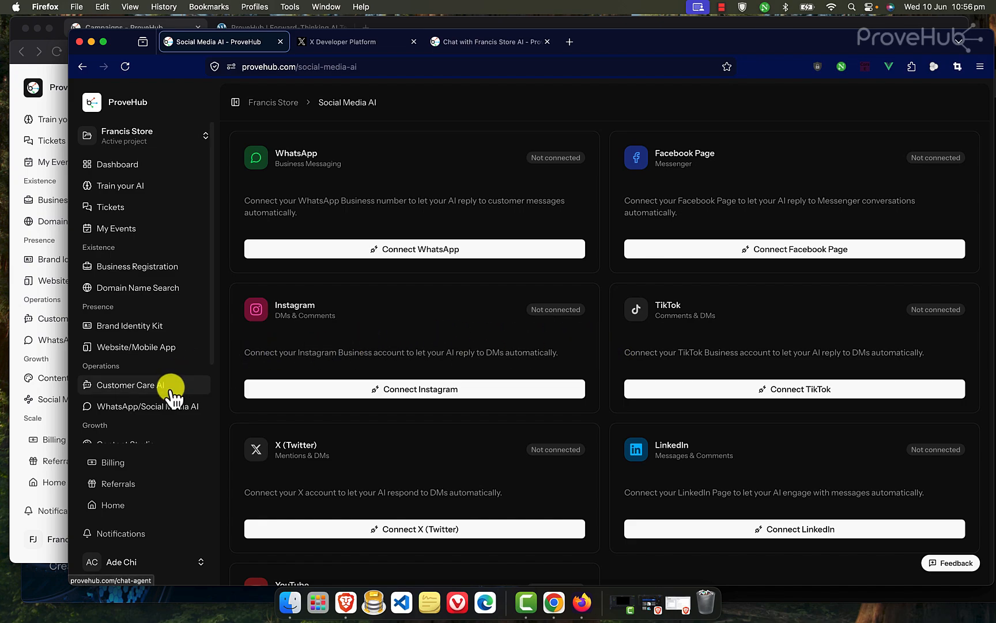
scroll(170, 389, "down", 2)
scroll(170, 389, "down", 2)
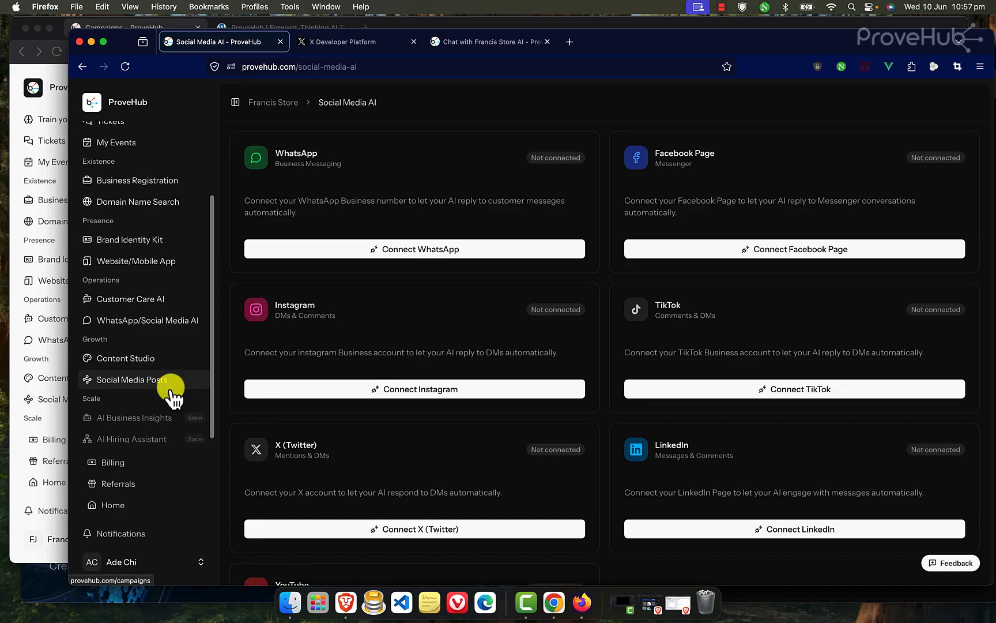
scroll(171, 389, "down", 1)
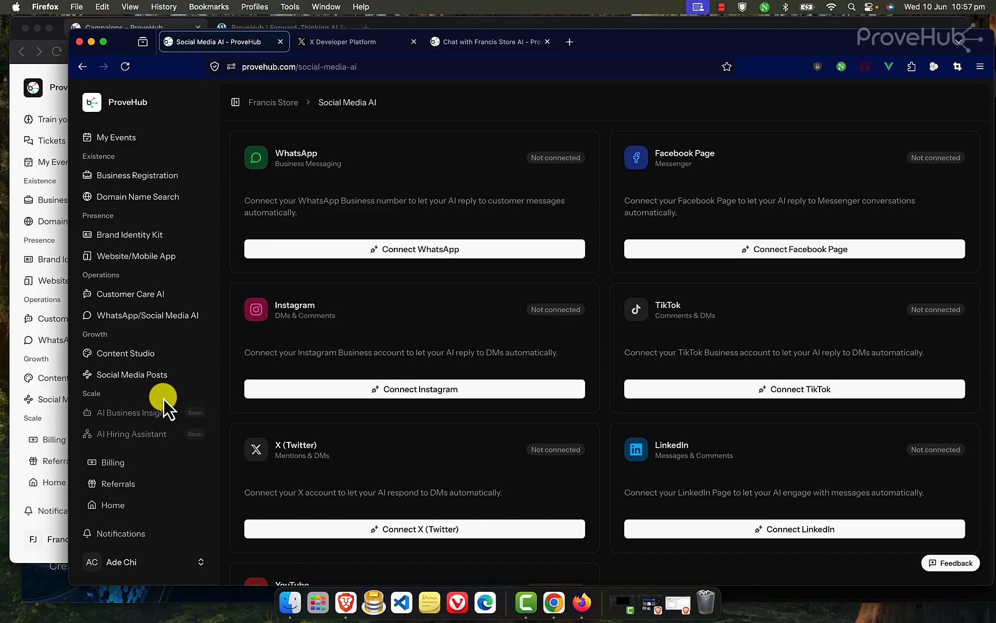
scroll(182, 371, "up", 4)
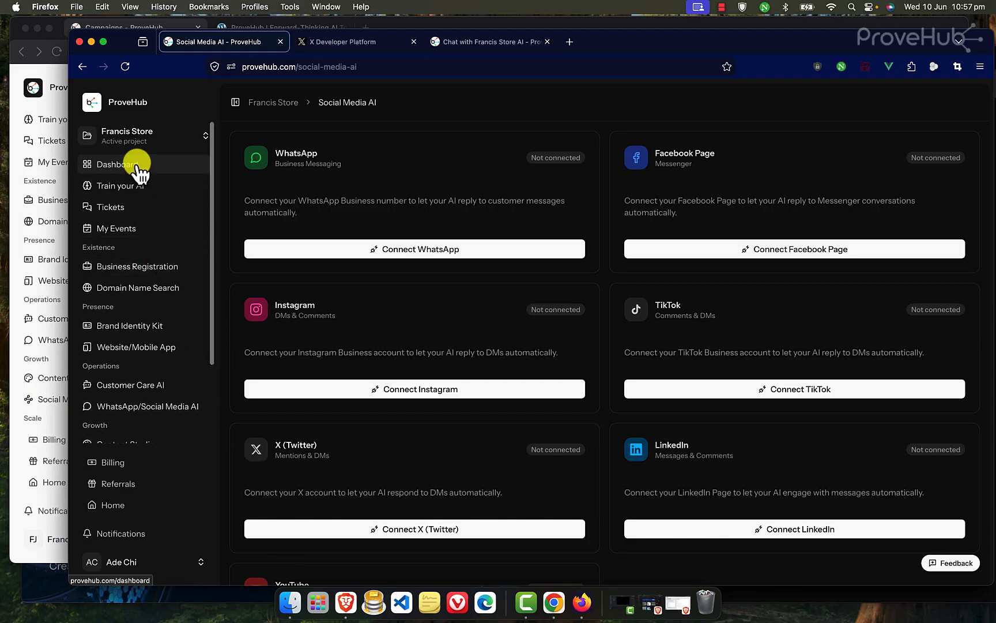
Open the Francis Store dashboard and review its summary cards and Getting Started checklist.
left_click(140, 169)
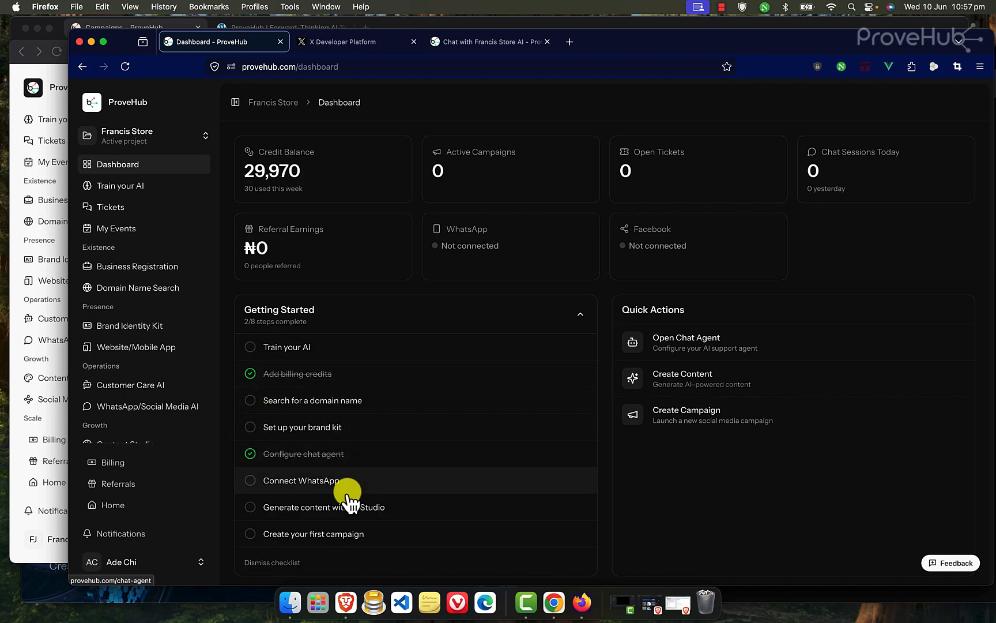
scroll(349, 501, "down", 2)
scroll(349, 485, "up", 1)
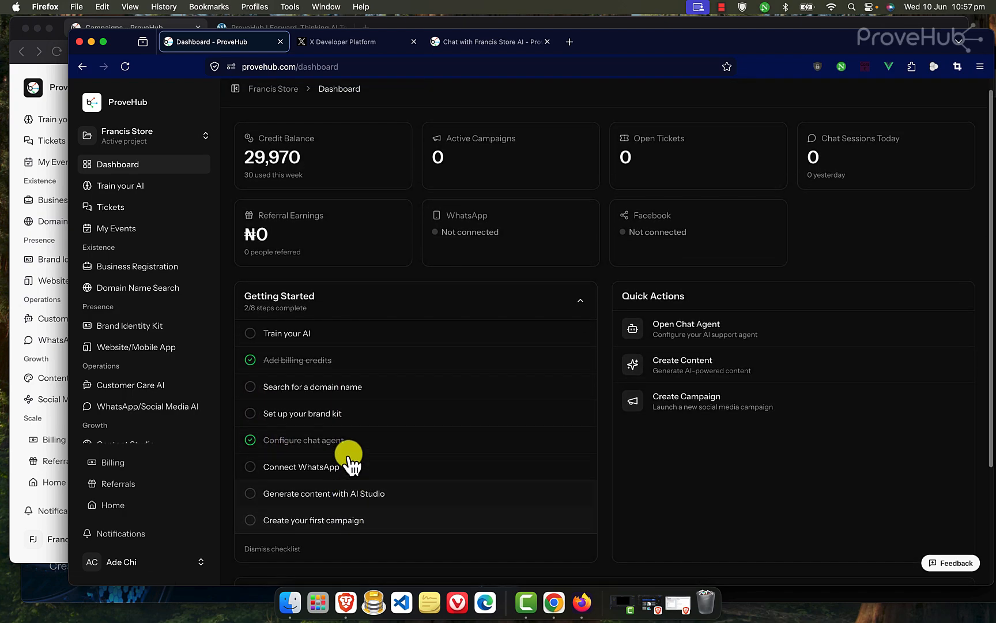
Open billing from the checklist's credits item, choose the ₦5,000 top-up amount and view the available payment methods.
left_click(345, 362)
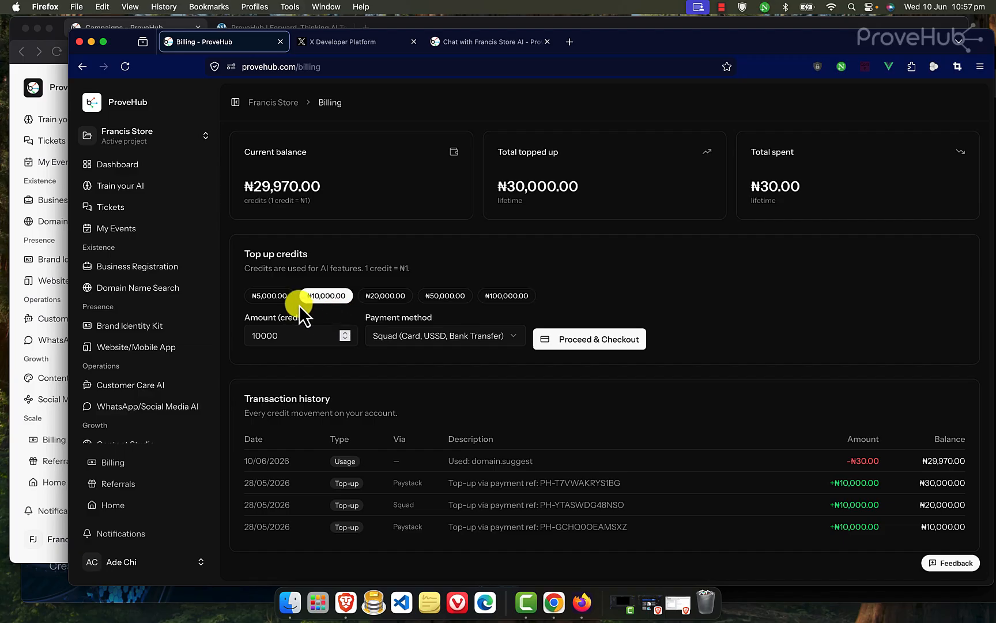
left_click(273, 296)
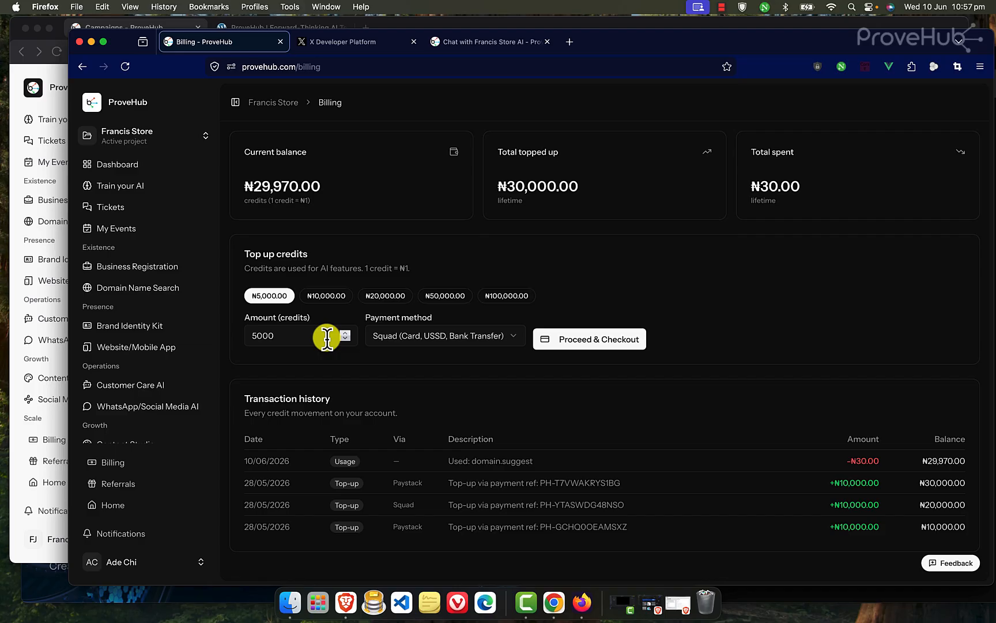
left_click(279, 336)
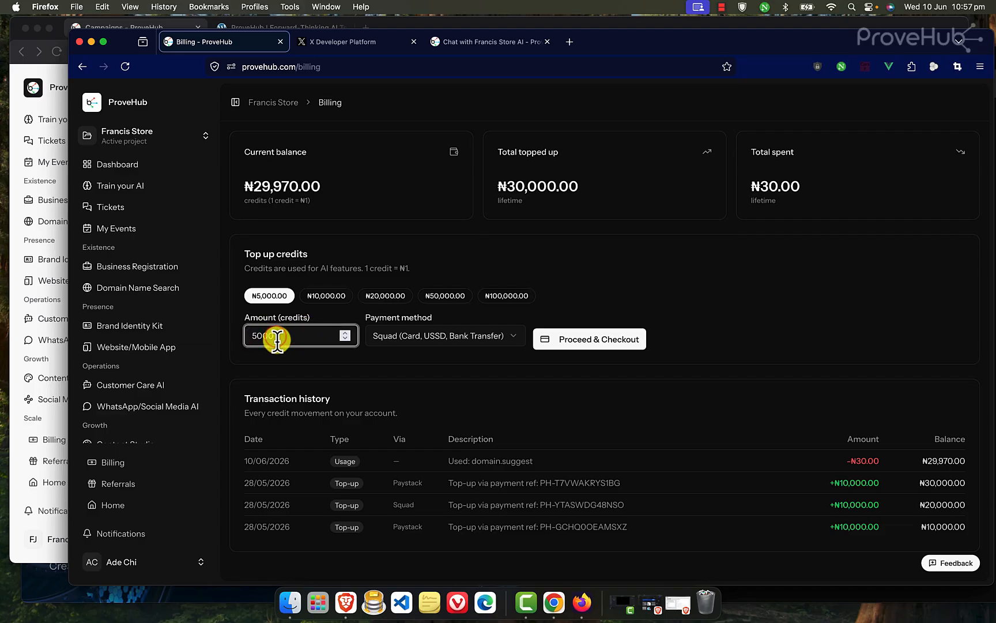
left_click(409, 335)
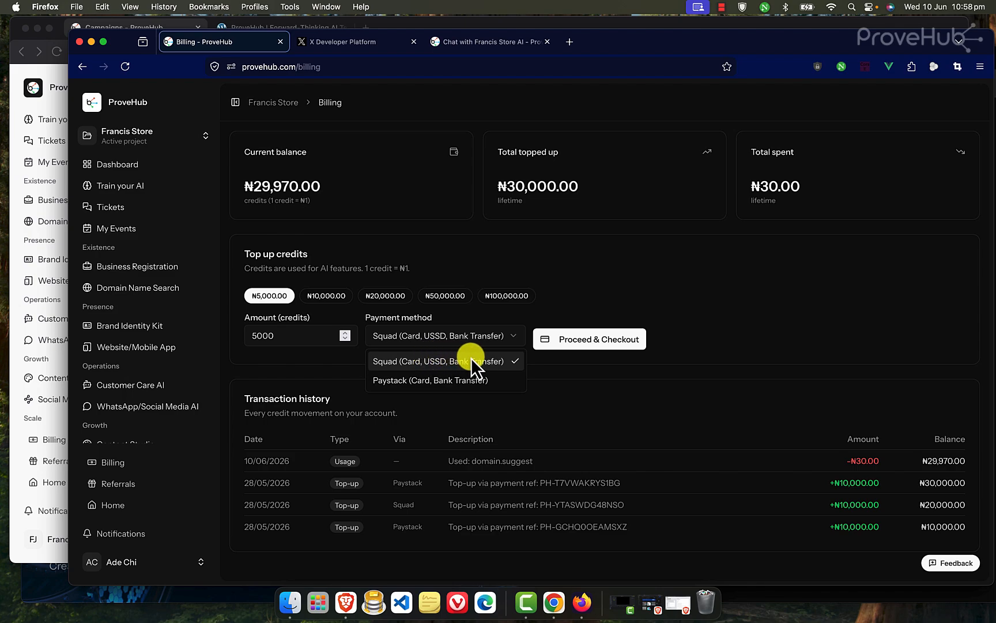
left_click(606, 383)
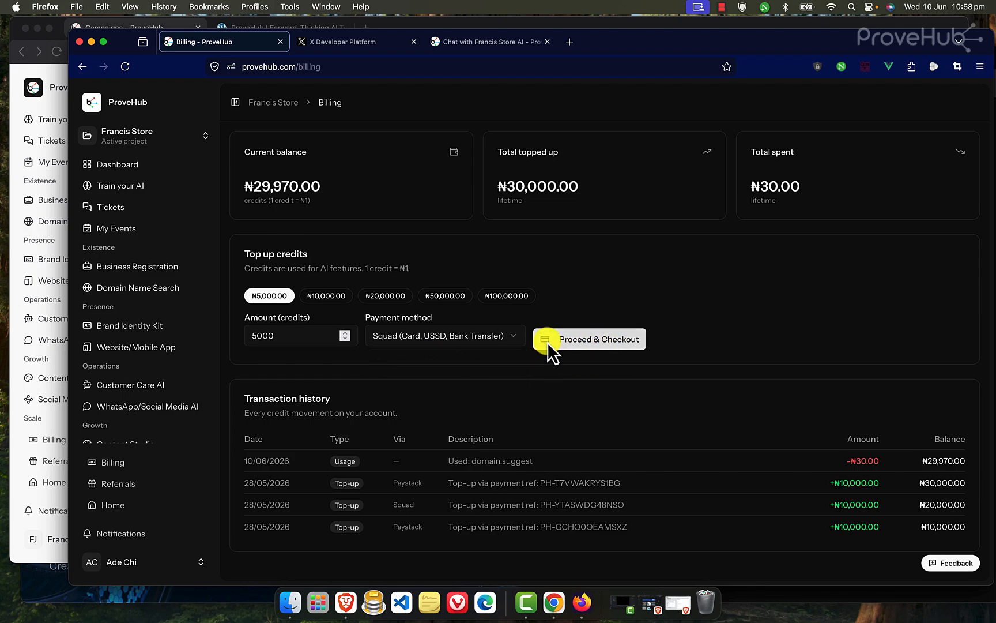
View the Referrals page and the My Events page.
left_click(136, 488)
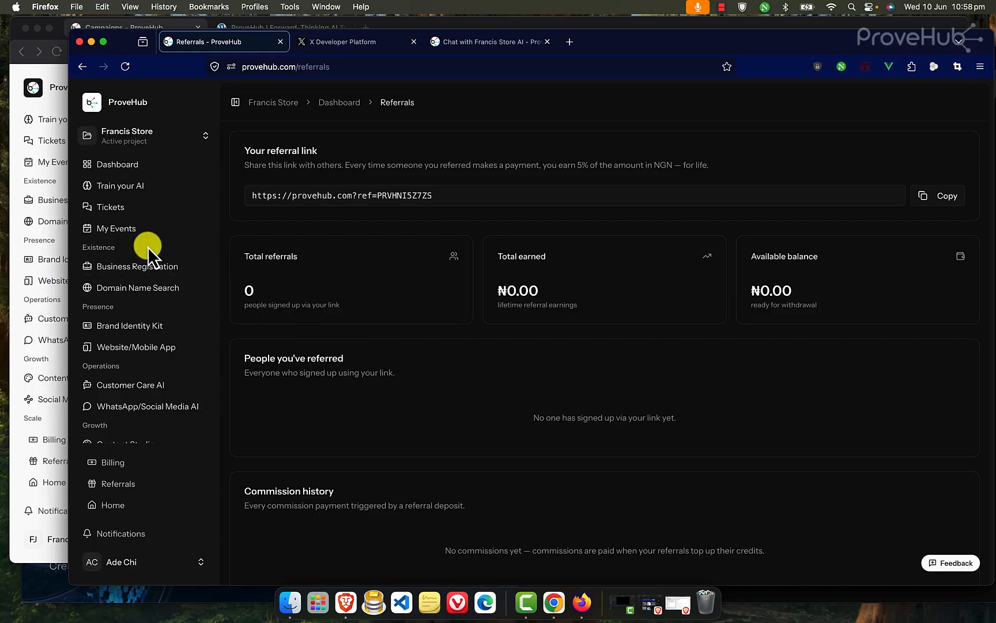
left_click(137, 231)
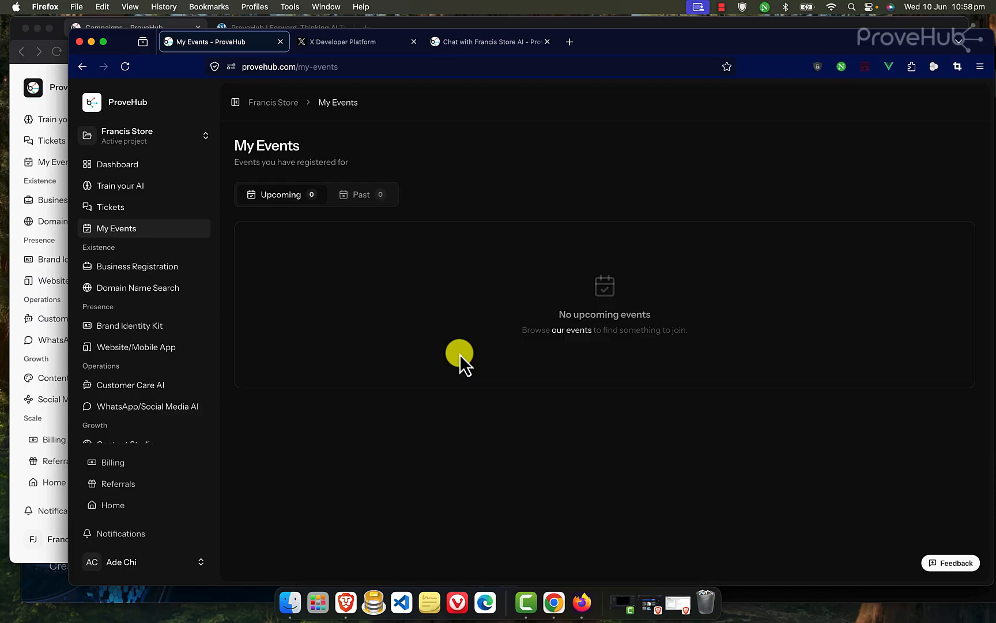
View the public ProveHub events page from My Events and return to the Francis Store dashboard through the site's login link.
left_click(573, 333)
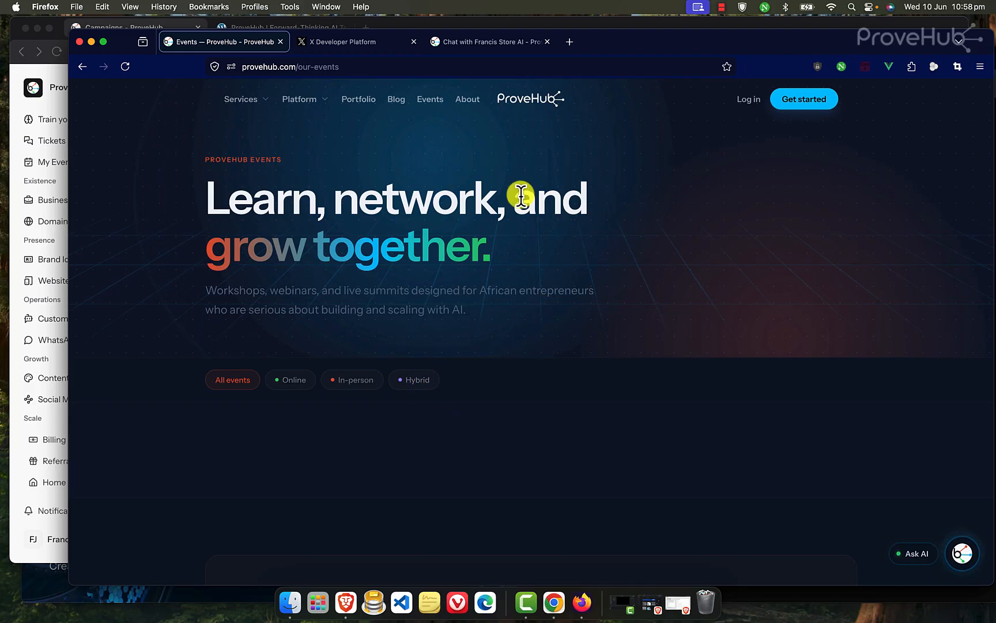
left_click(748, 102)
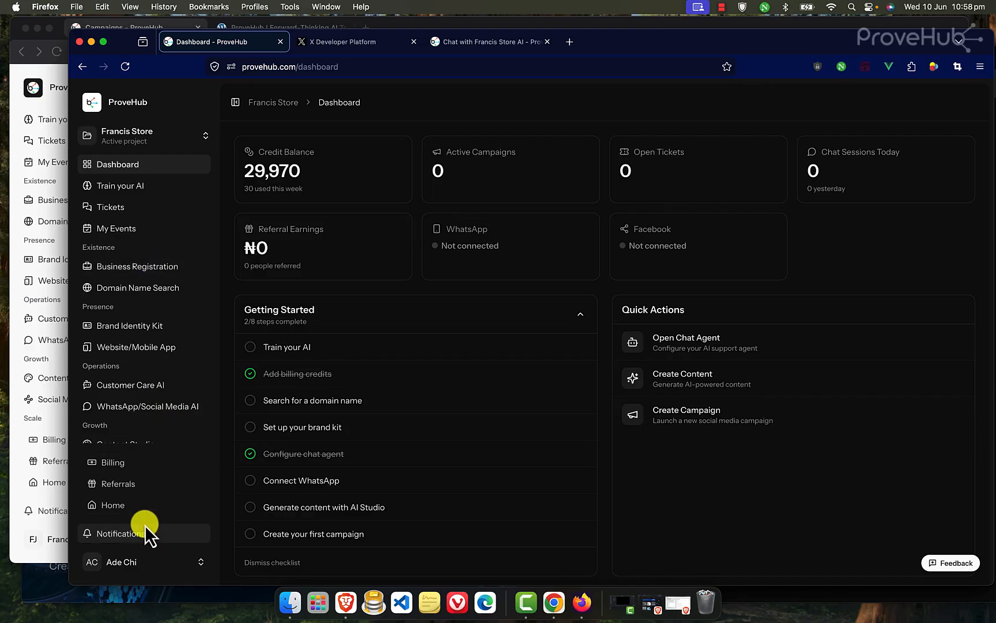
scroll(144, 525, "down", 1)
Open the account's profile settings, try the Security section and go back to the profile page.
left_click(161, 564)
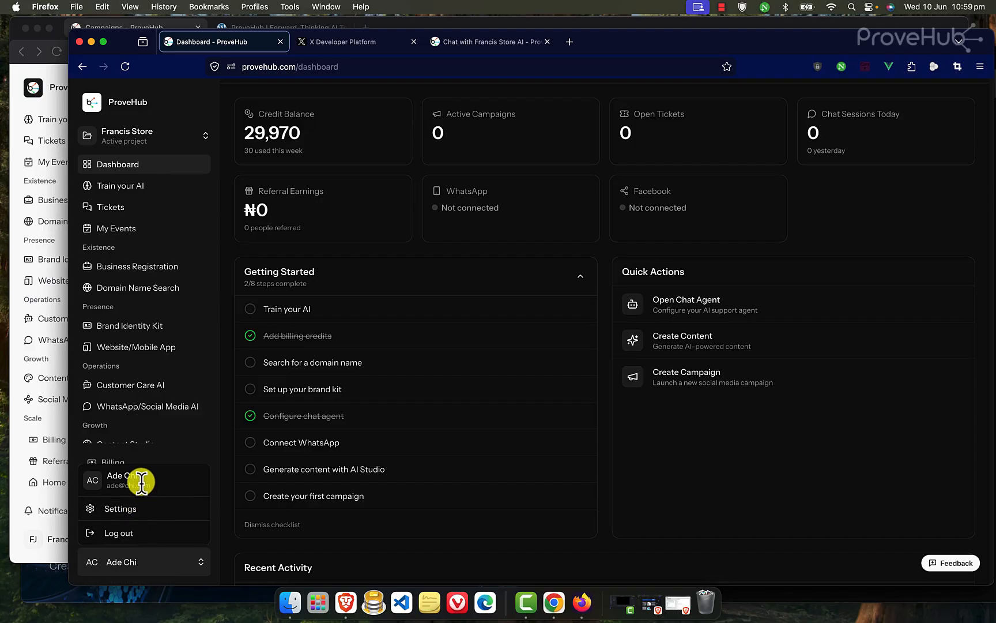
left_click(141, 509)
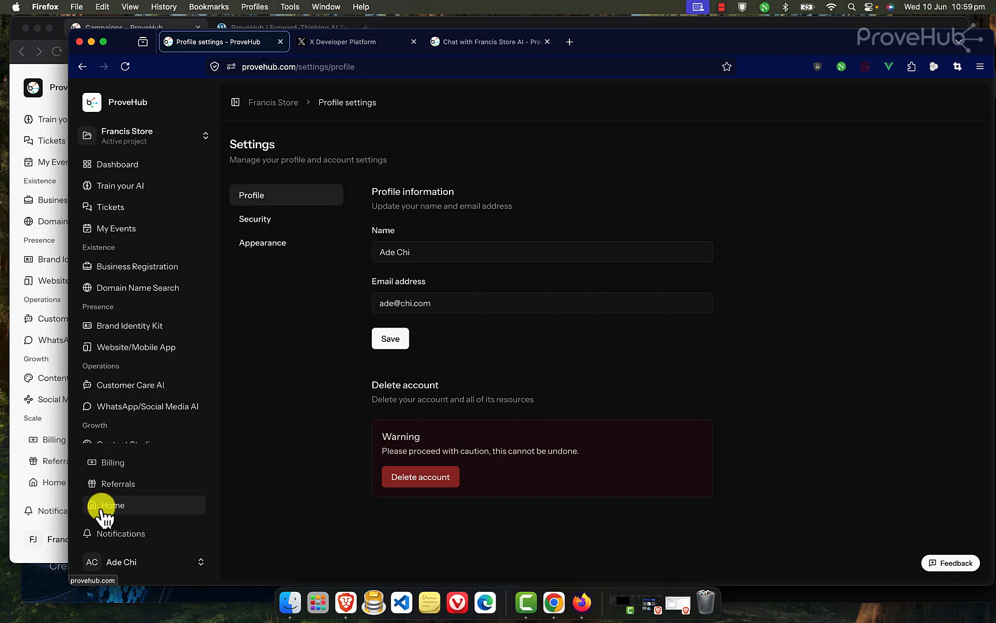
left_click(264, 224)
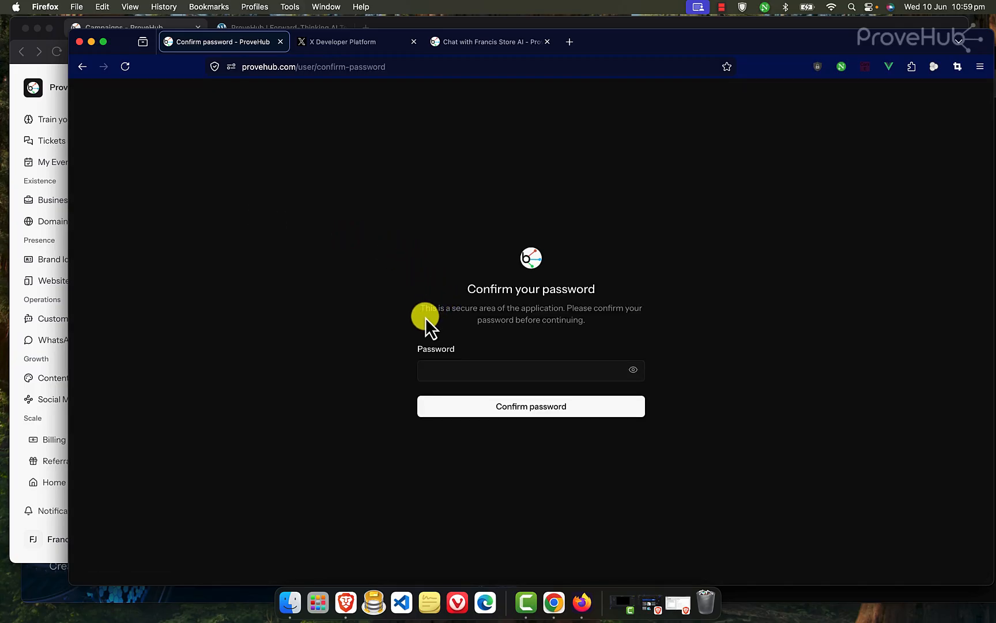
left_click(82, 66)
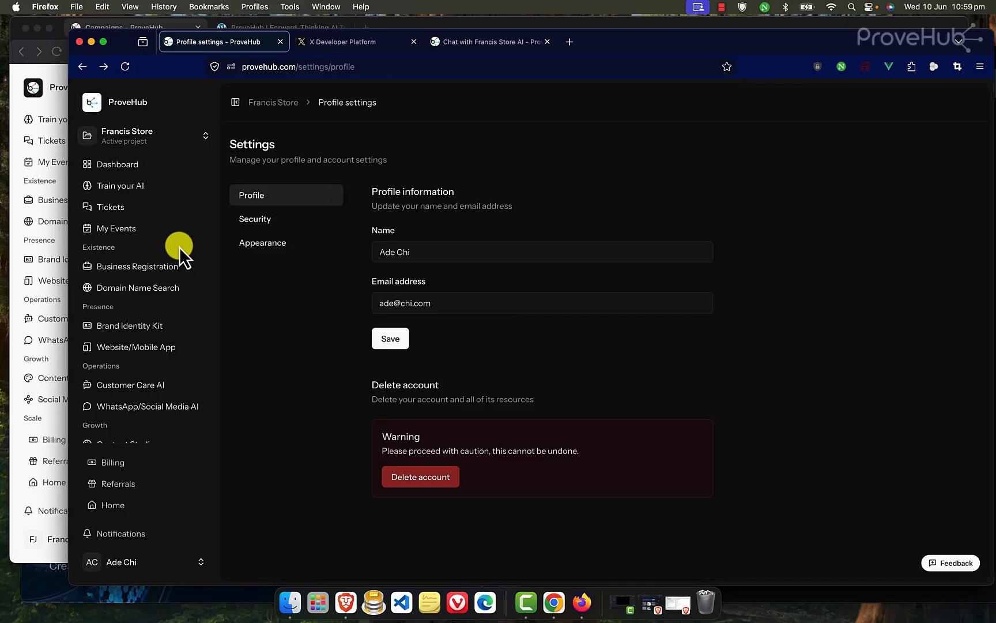
View the project's Support Tickets page and open the AI assistant chat on the ProveHub home page.
left_click(131, 164)
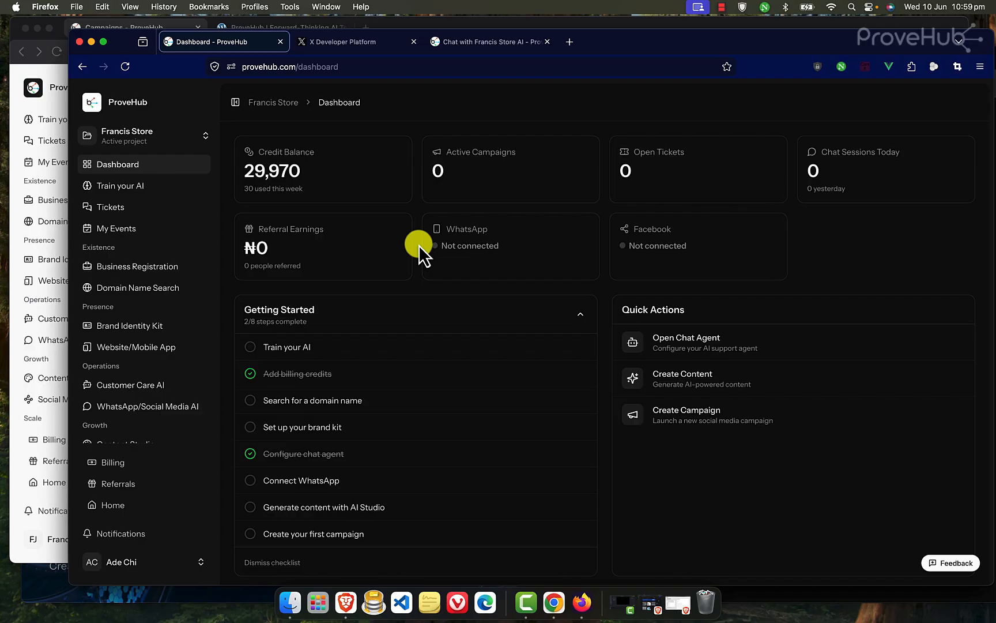
left_click(123, 211)
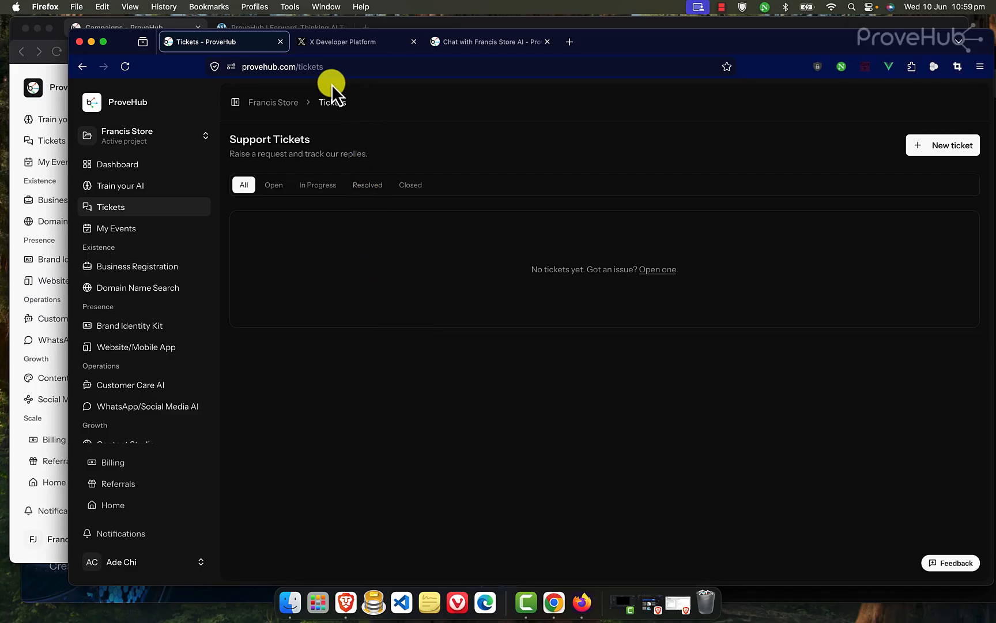
left_click(140, 506)
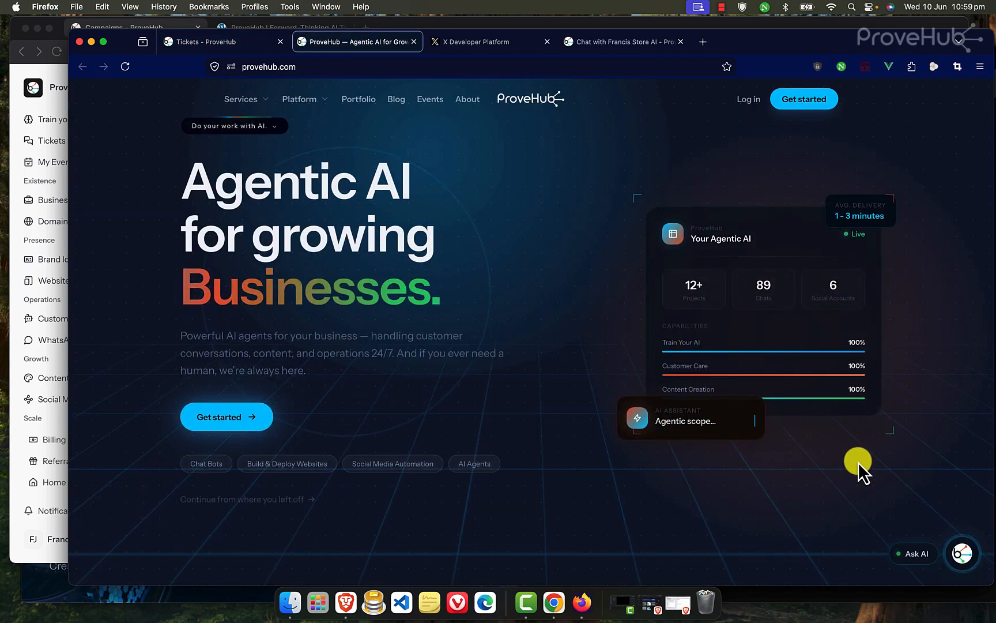
left_click(915, 552)
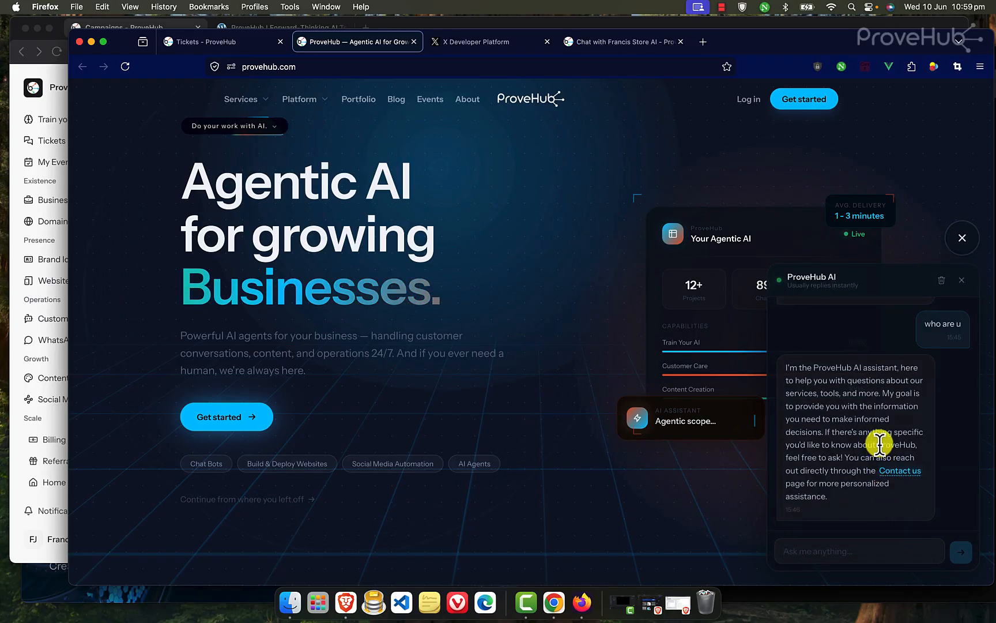